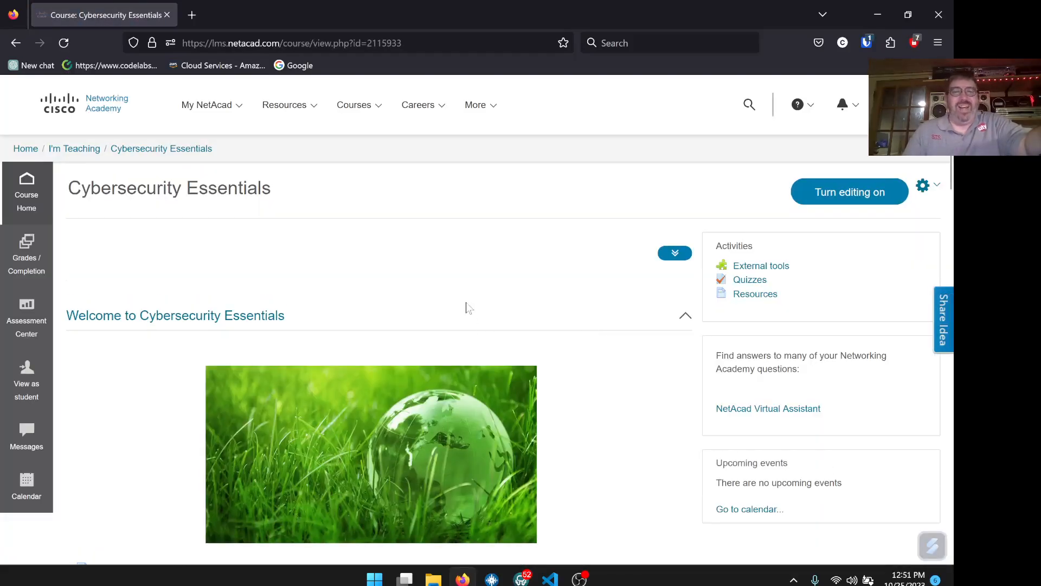
- Scroll down the Cybersecurity Essentials page and launch Chapter 4: The Art of Protecting Secrets
{"action": "scroll", "coordinate": [412, 277], "scroll_direction": "down", "scroll_amount": 4}
{"action": "scroll", "coordinate": [412, 272], "scroll_direction": "up", "scroll_amount": 4}
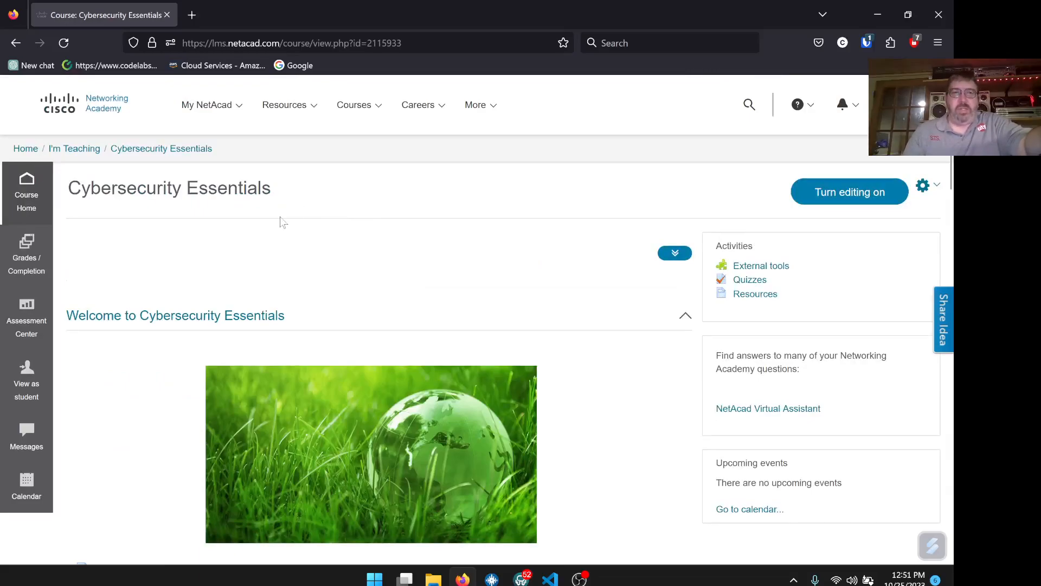
{"action": "scroll", "coordinate": [348, 265], "scroll_direction": "down", "scroll_amount": 9}
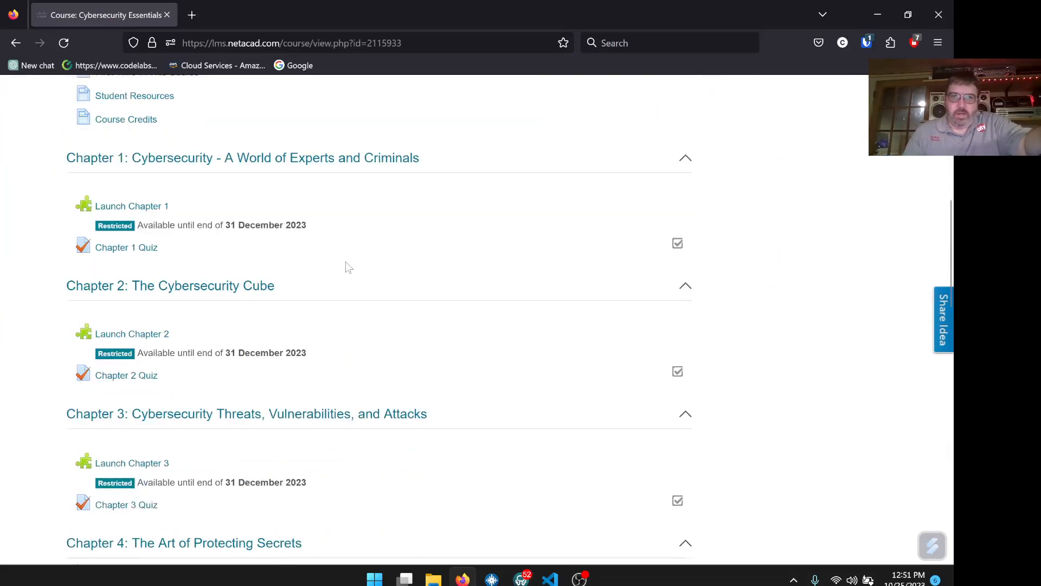
{"action": "scroll", "coordinate": [346, 262], "scroll_direction": "down", "scroll_amount": 1}
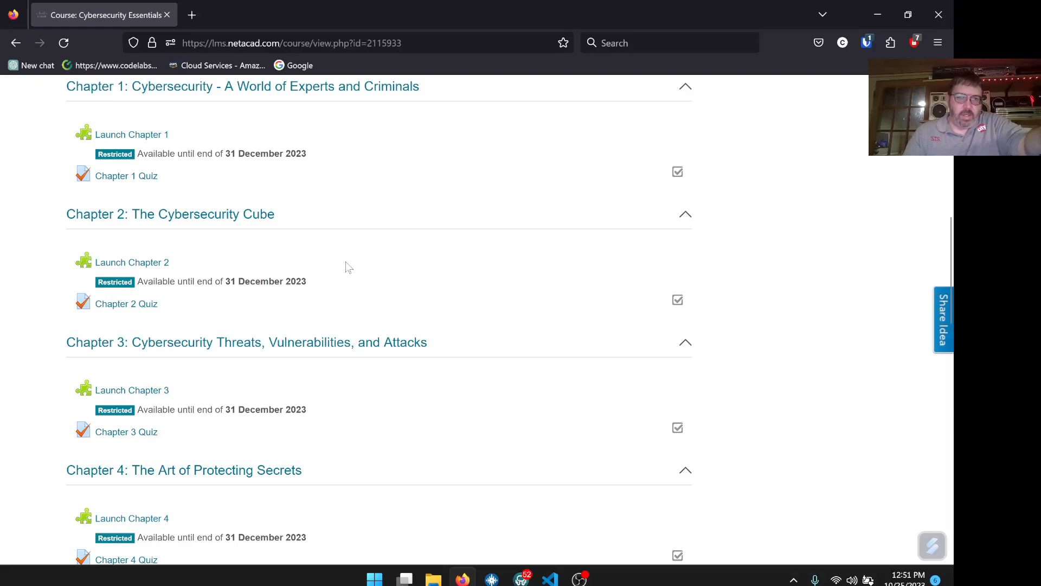
{"action": "scroll", "coordinate": [313, 264], "scroll_direction": "down", "scroll_amount": 4}
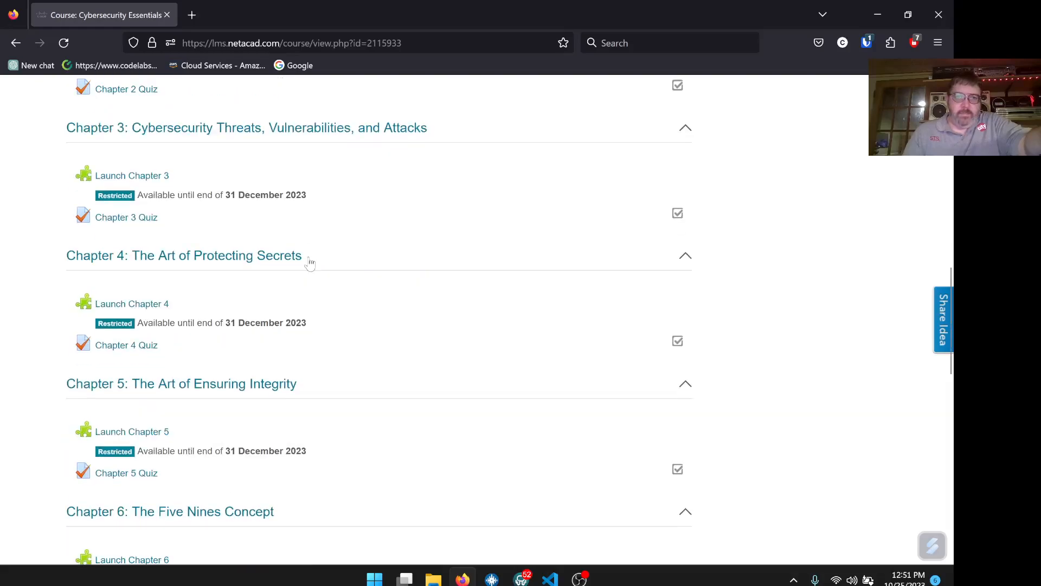
{"action": "left_click", "coordinate": [163, 304]}
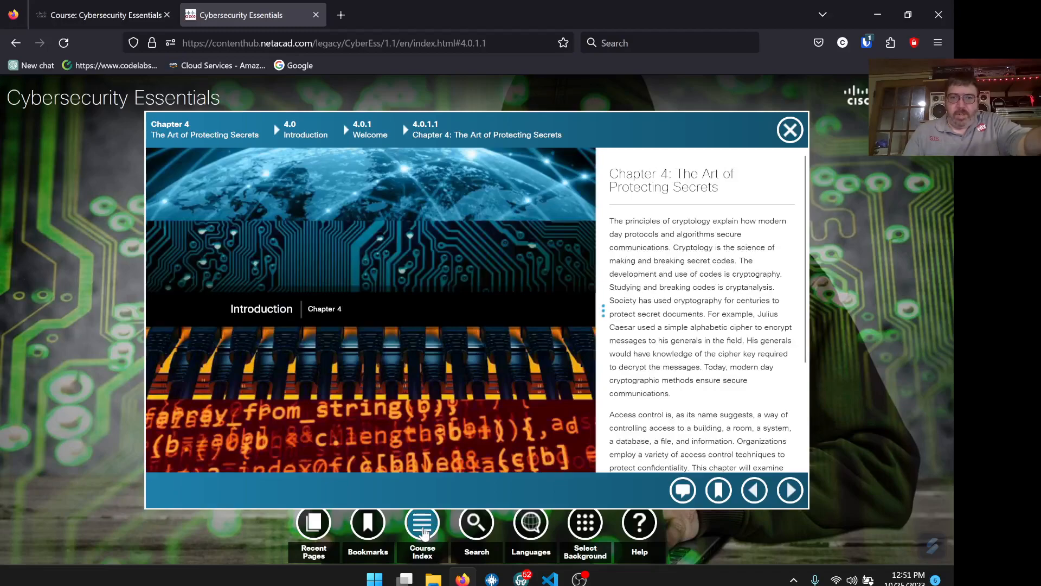
- Use Course Index > Packet Tracer Index to open activity 4.3.3.4 Configuring VPN Tunnel Mode
{"action": "left_click", "coordinate": [423, 533]}
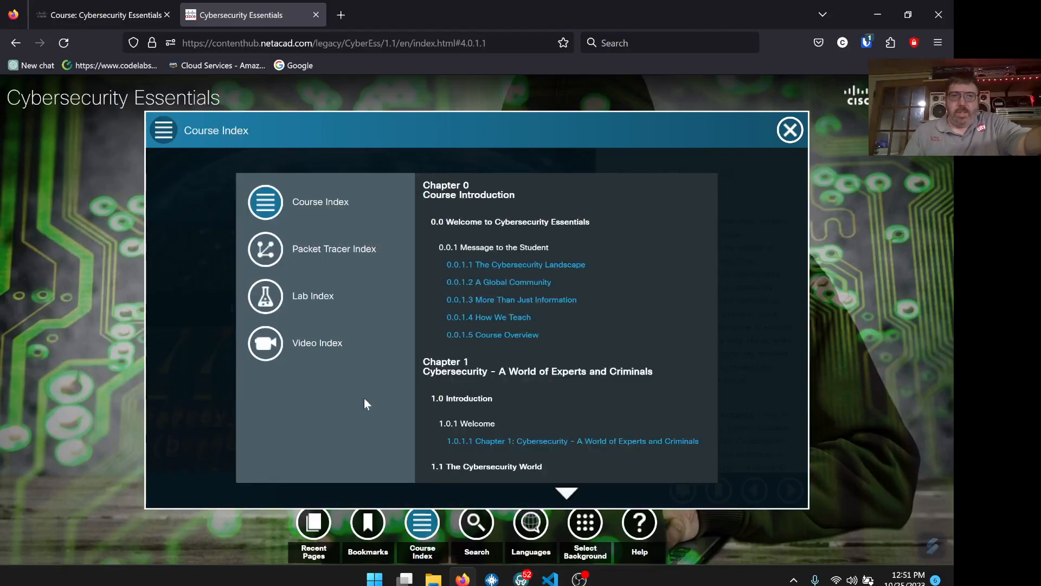
{"action": "left_click", "coordinate": [332, 258]}
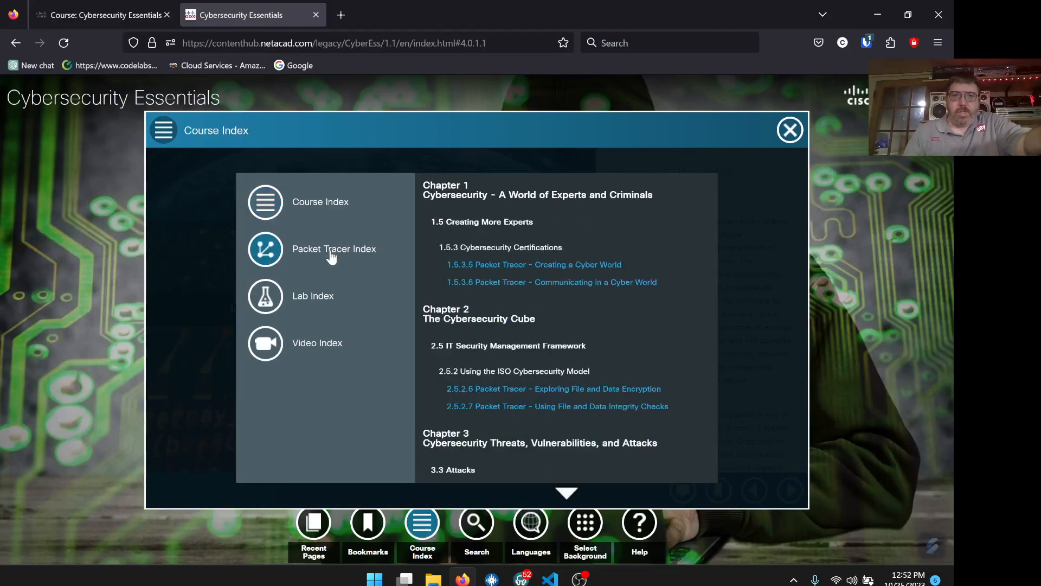
{"action": "scroll", "coordinate": [636, 354], "scroll_direction": "down", "scroll_amount": 5}
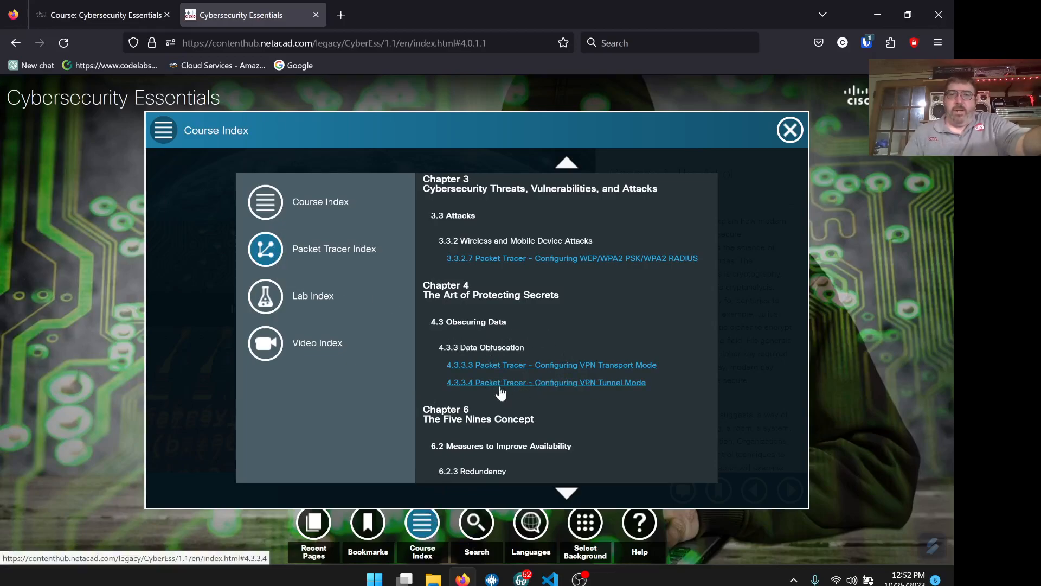
{"action": "left_click", "coordinate": [575, 385]}
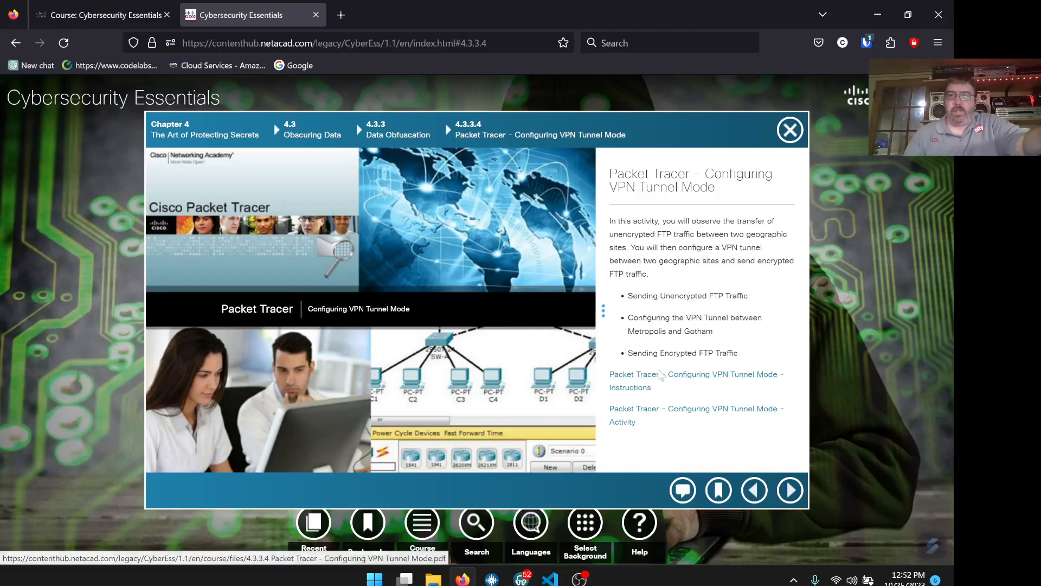
- Open the instructions PDF in a new tab and download the activity's .pka file
{"action": "right_click", "coordinate": [672, 382]}
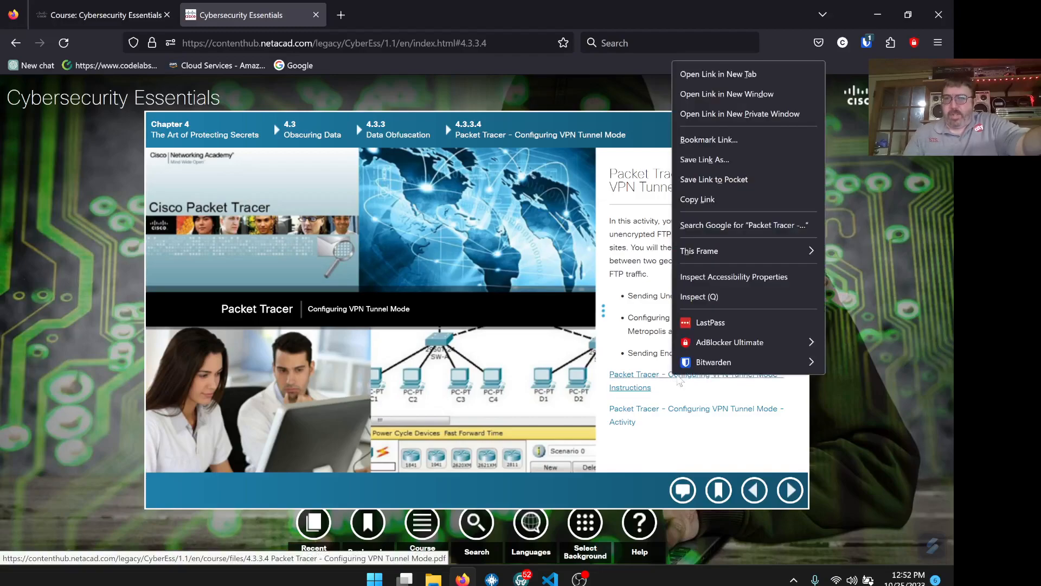
{"action": "left_click", "coordinate": [703, 73]}
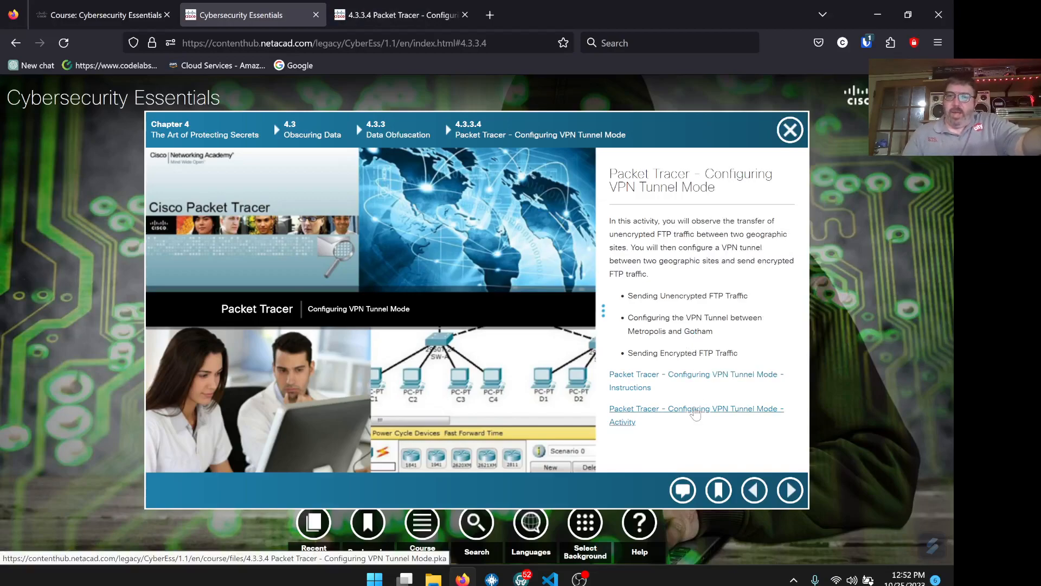
{"action": "right_click", "coordinate": [694, 408]}
{"action": "left_click", "coordinate": [757, 104]}
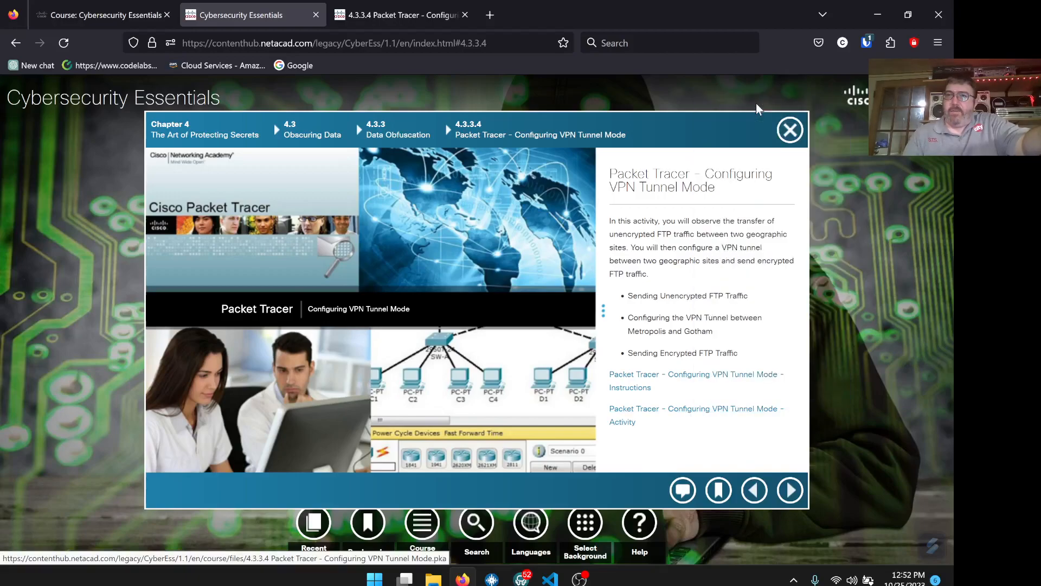
{"action": "left_click", "coordinate": [553, 17]}
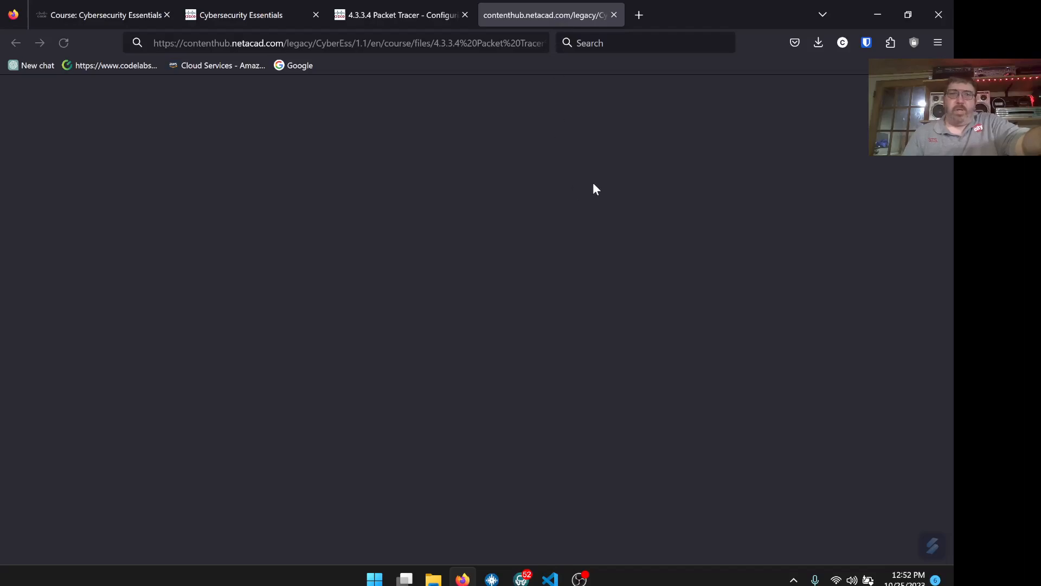
{"action": "left_click", "coordinate": [614, 16]}
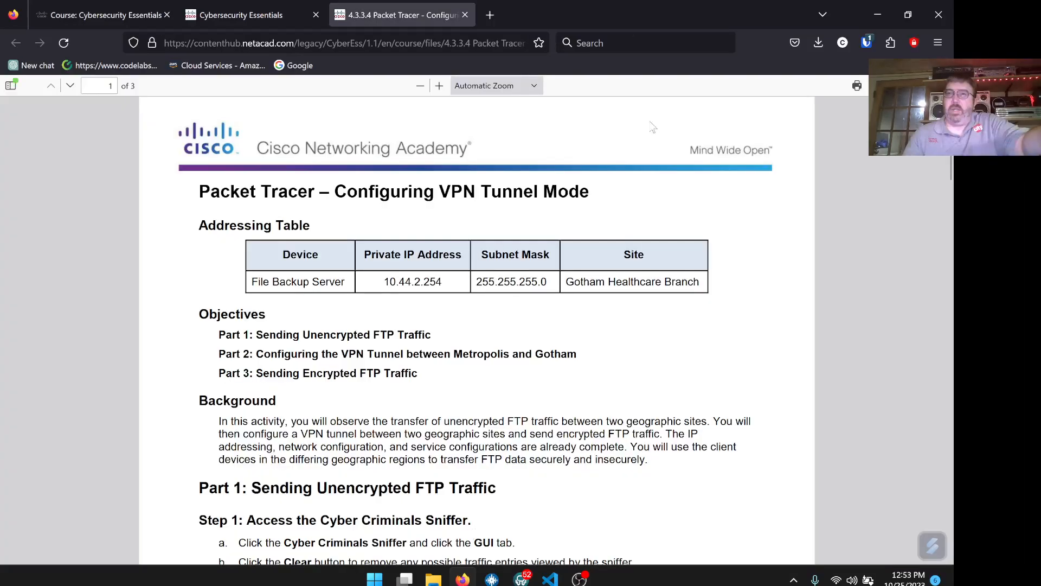
{"action": "left_click", "coordinate": [815, 48]}
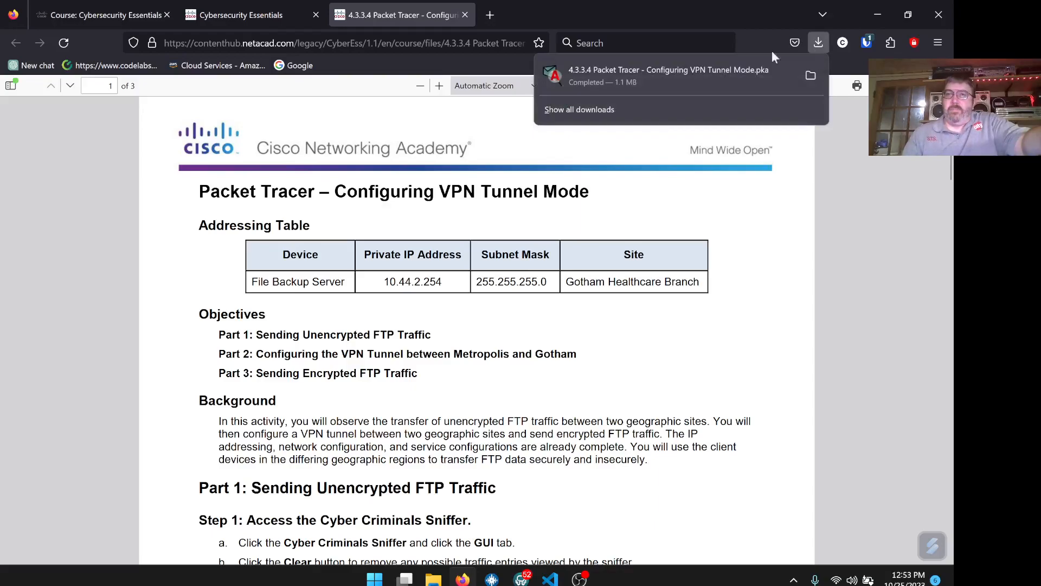
{"action": "left_click", "coordinate": [631, 193]}
- Scroll through the three-page instructions PDF, then open the Downloads folder holding the .pka
{"action": "scroll", "coordinate": [634, 201], "scroll_direction": "down", "scroll_amount": 9}
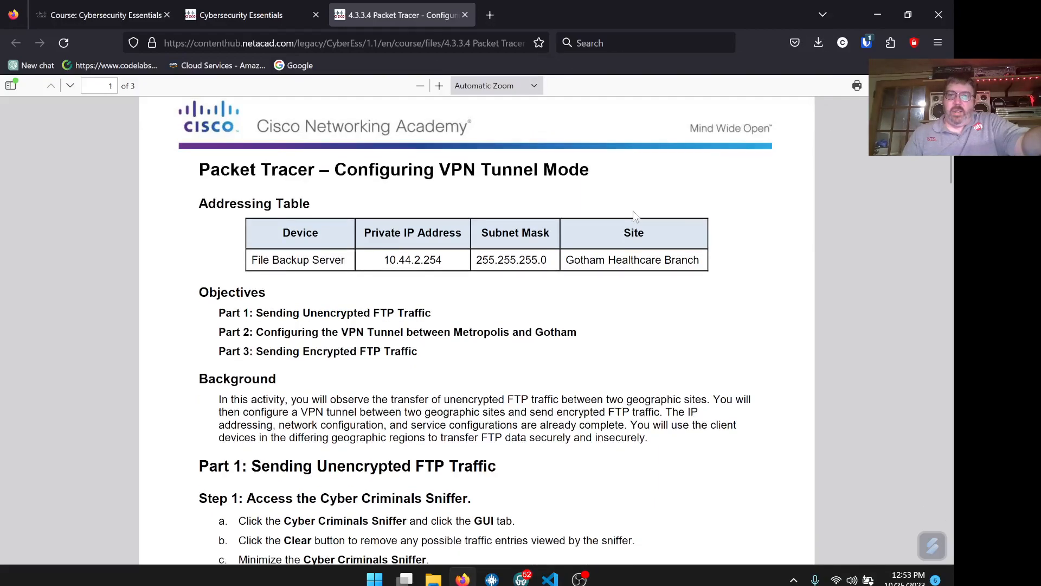
{"action": "left_click", "coordinate": [624, 258]}
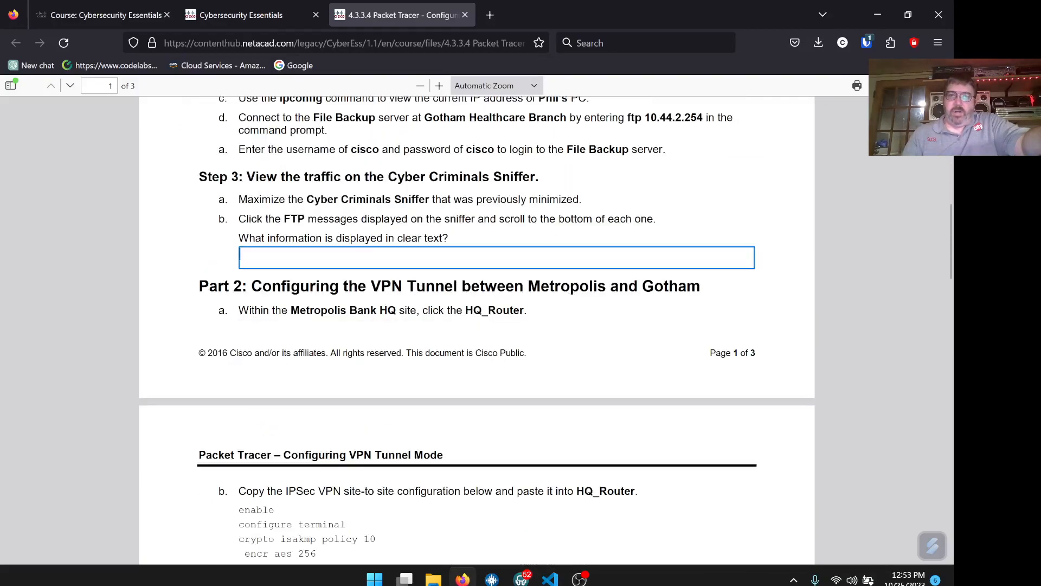
{"action": "scroll", "coordinate": [552, 262], "scroll_direction": "down", "scroll_amount": 15}
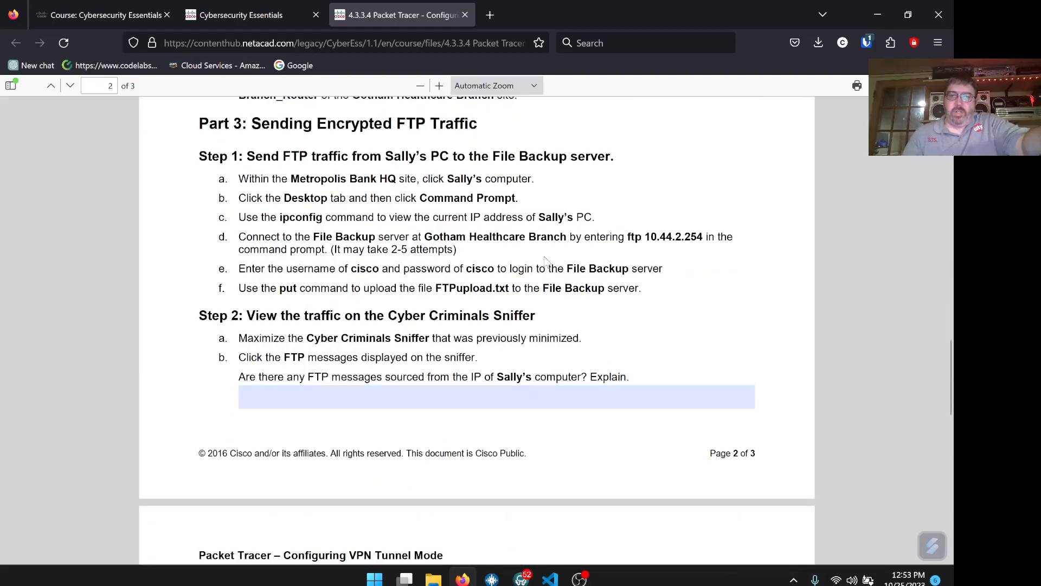
{"action": "scroll", "coordinate": [590, 245], "scroll_direction": "down", "scroll_amount": 4}
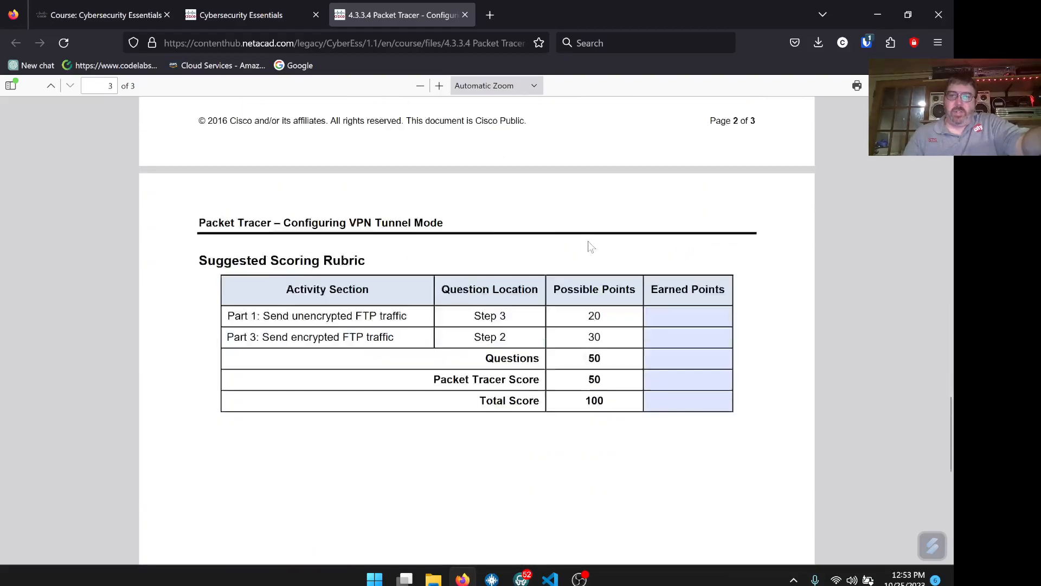
{"action": "scroll", "coordinate": [589, 245], "scroll_direction": "up", "scroll_amount": 10}
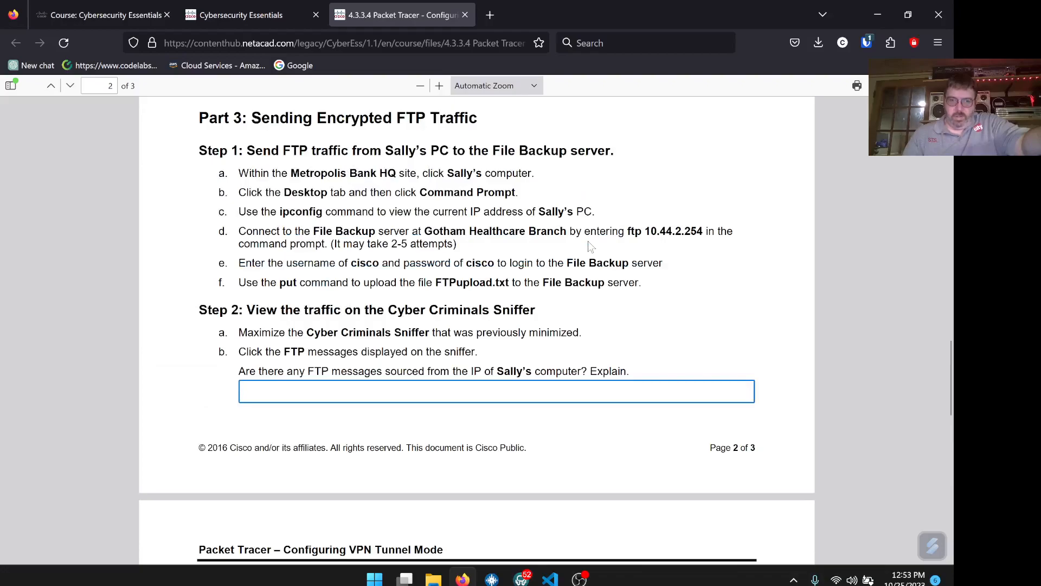
{"action": "scroll", "coordinate": [591, 247], "scroll_direction": "up", "scroll_amount": 15}
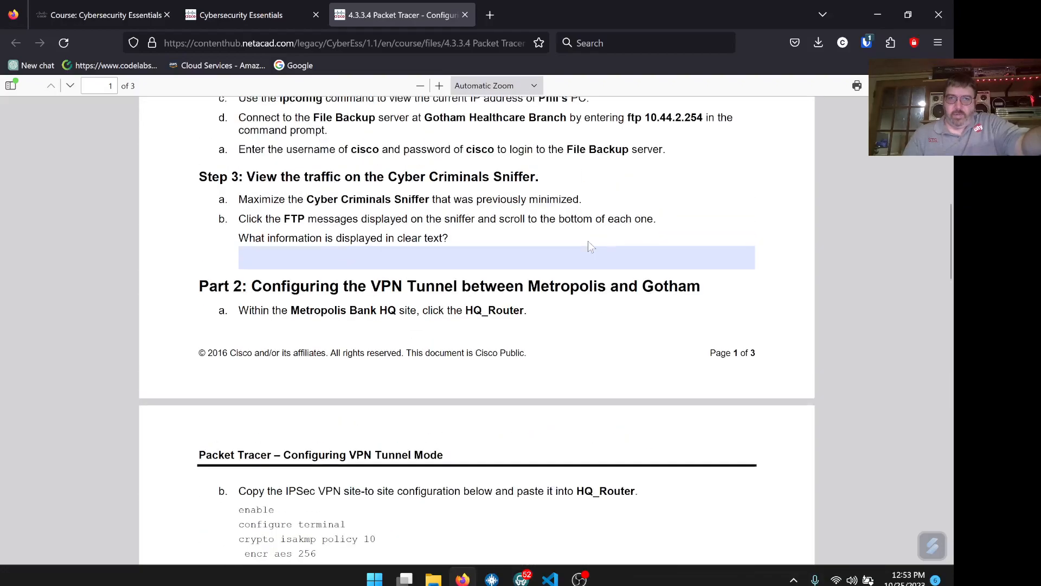
{"action": "scroll", "coordinate": [591, 247], "scroll_direction": "up", "scroll_amount": 10}
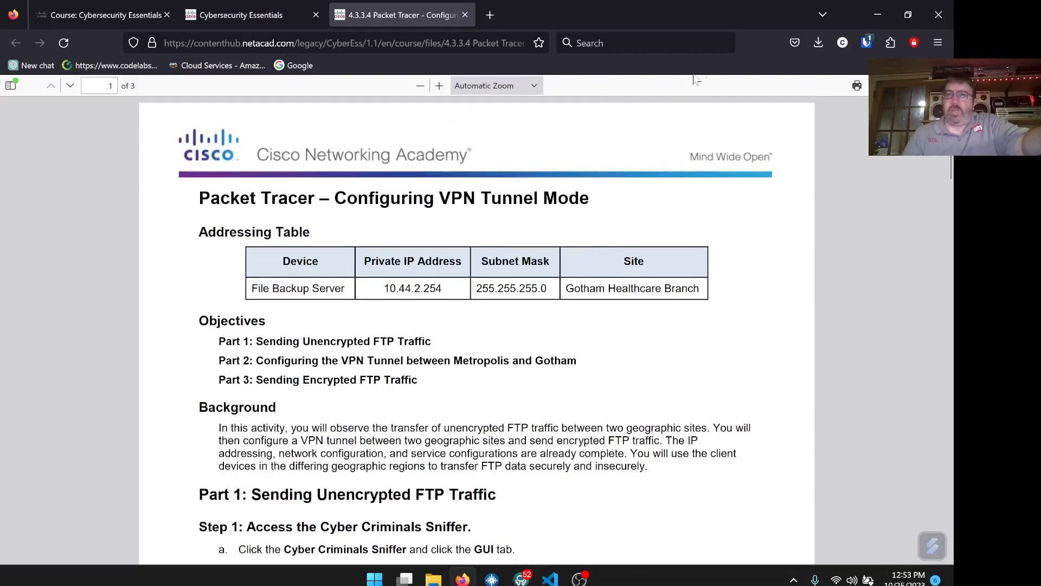
{"action": "left_click", "coordinate": [820, 43]}
{"action": "left_click", "coordinate": [811, 76]}
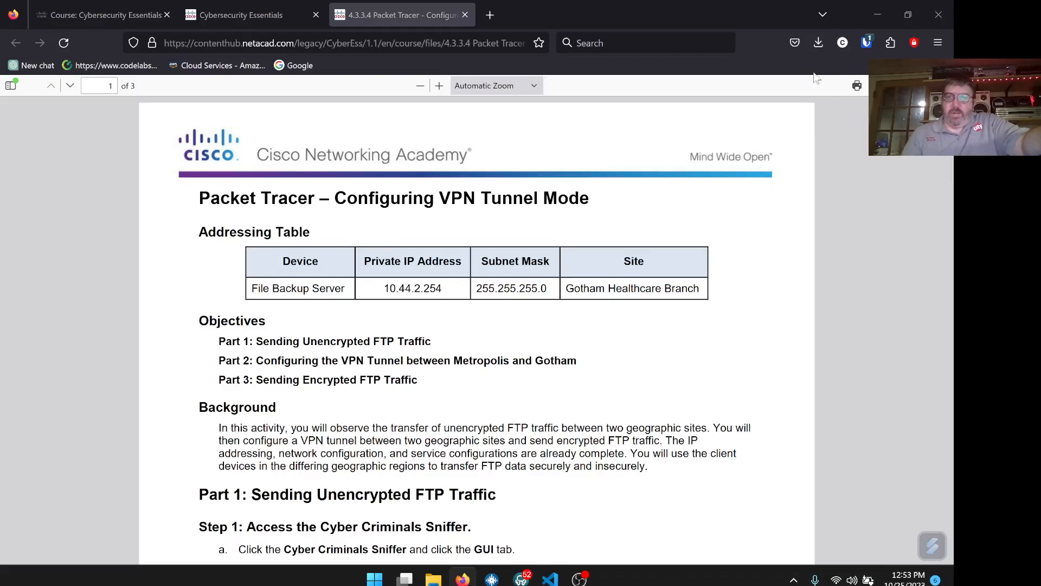
- Launch the VPN Tunnel Mode .pka from Downloads and minimize Firefox and the Explorer window
{"action": "double_click", "coordinate": [424, 307]}
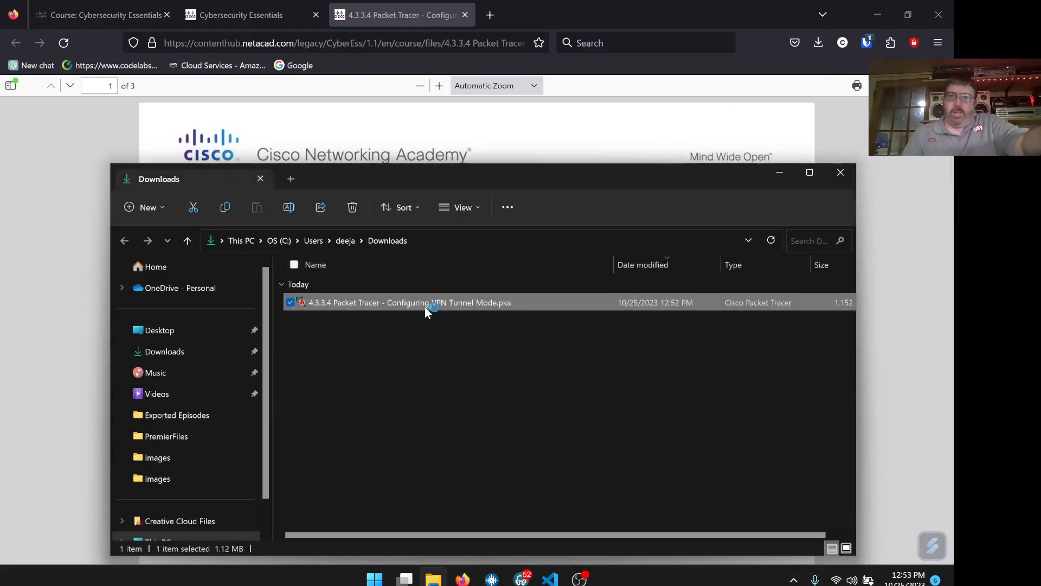
{"action": "left_click", "coordinate": [874, 11]}
{"action": "left_click_drag", "start_coordinate": [705, 174], "coordinate": [794, 112]}
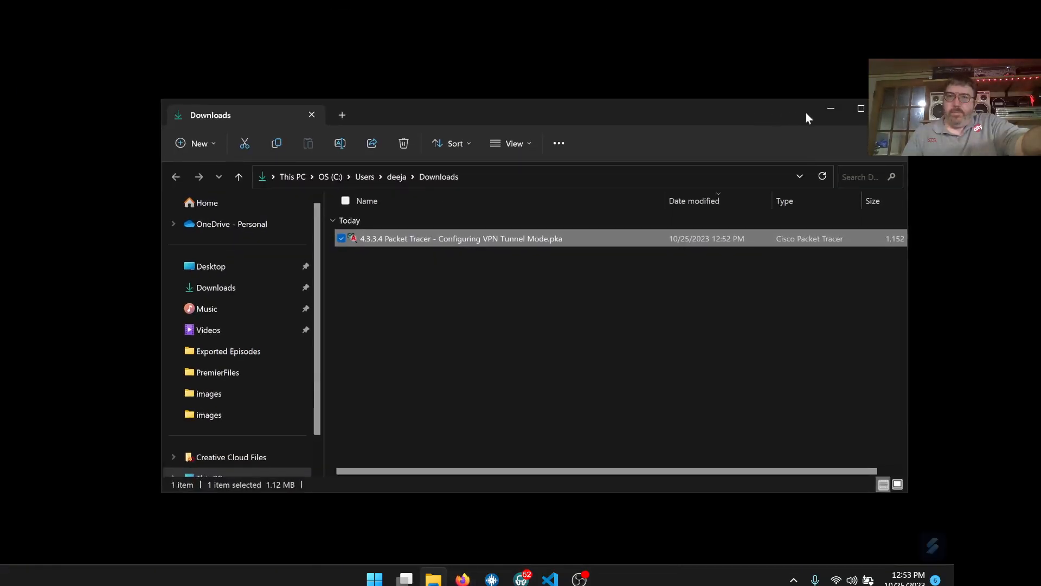
{"action": "left_click", "coordinate": [823, 111]}
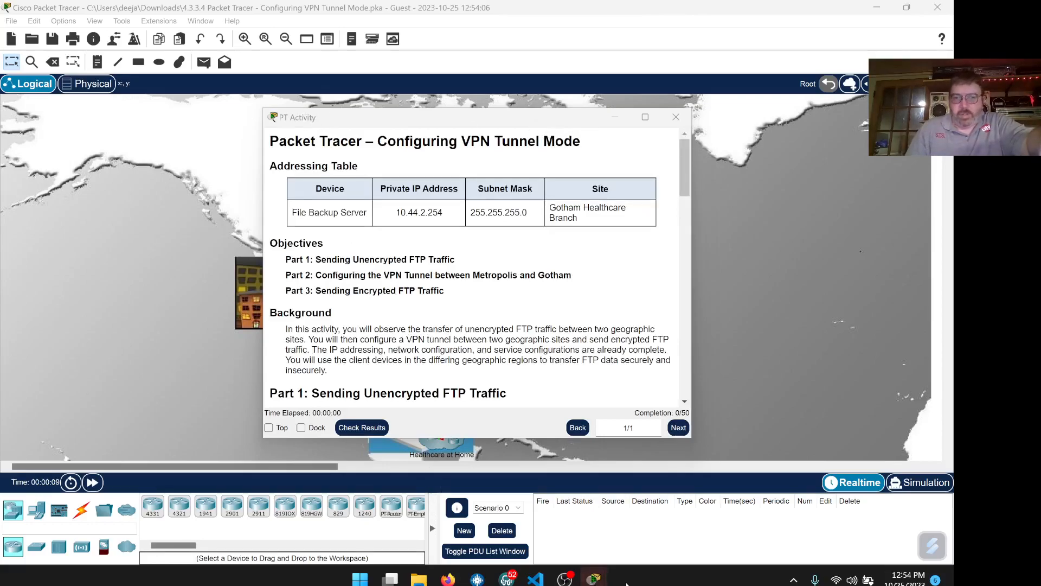
- Enter the student's name in the User Profile, confirm it, and dock the activity instructions
{"action": "mouse_move", "coordinate": [596, 579]}
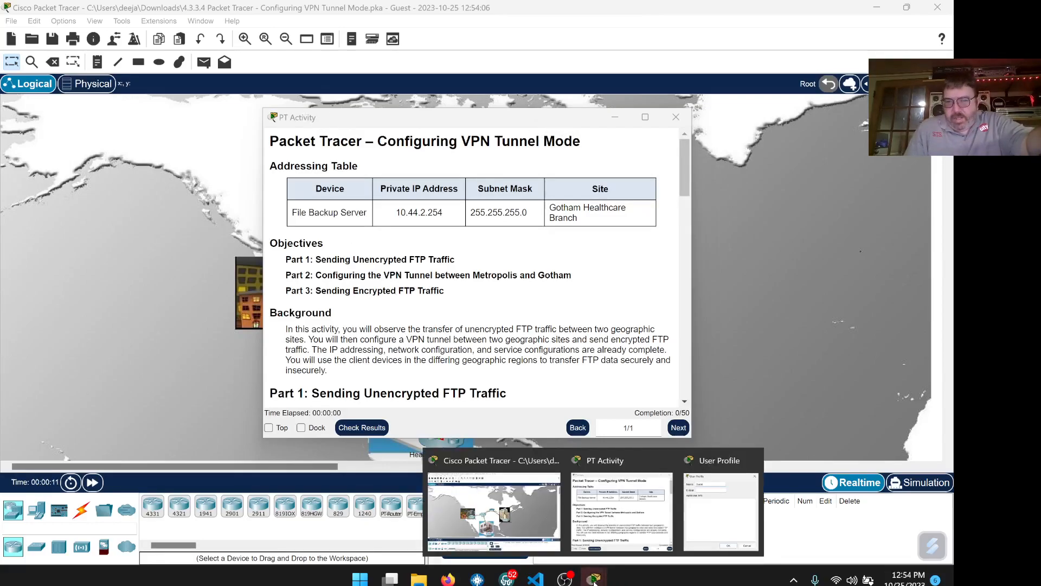
{"action": "left_click", "coordinate": [699, 515]}
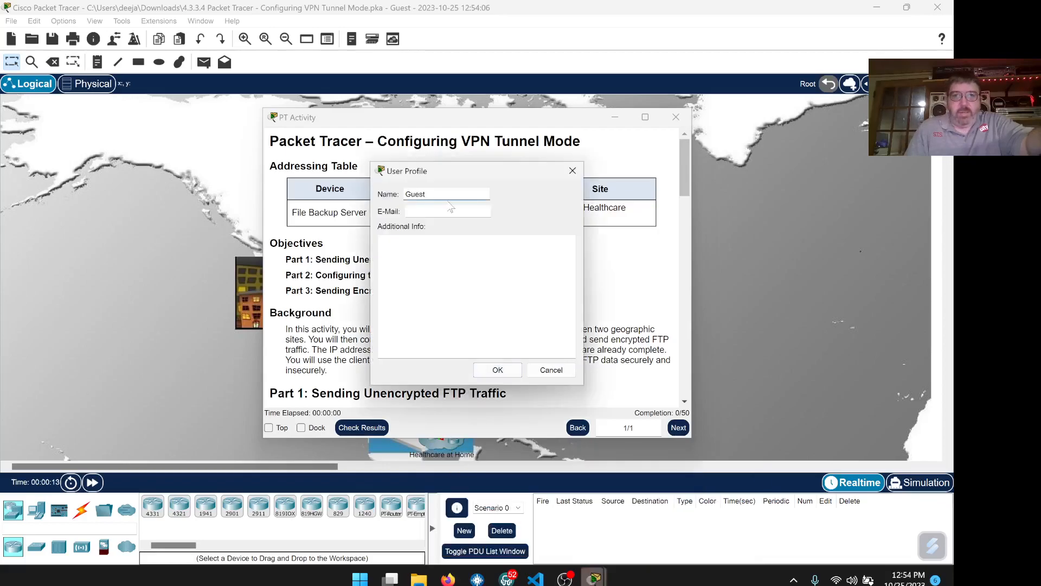
{"action": "type", "text": "Chris kincaid"}
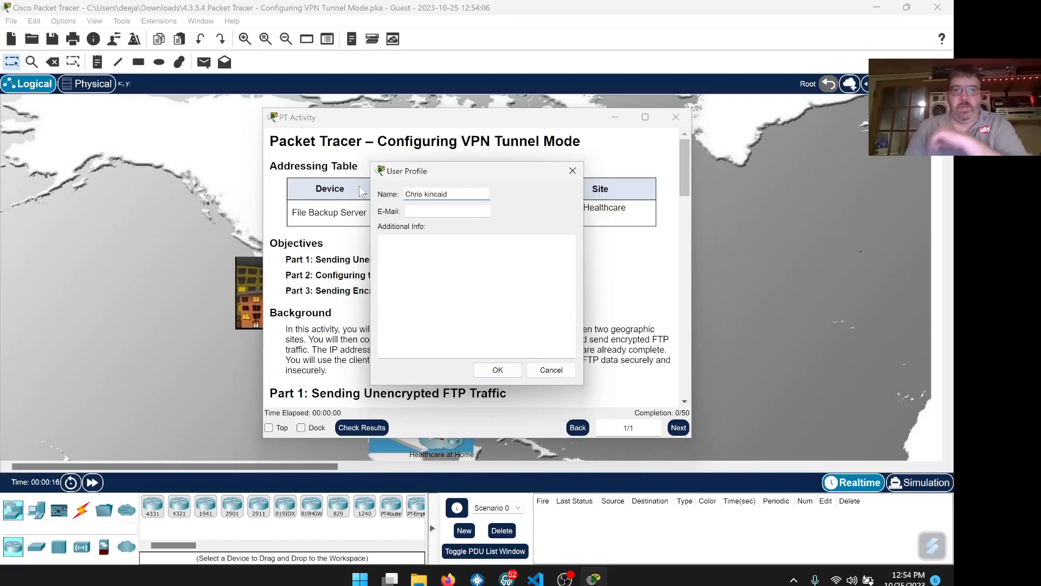
{"action": "key", "text": "BackSpace"}
{"action": "type", "text": "K"}
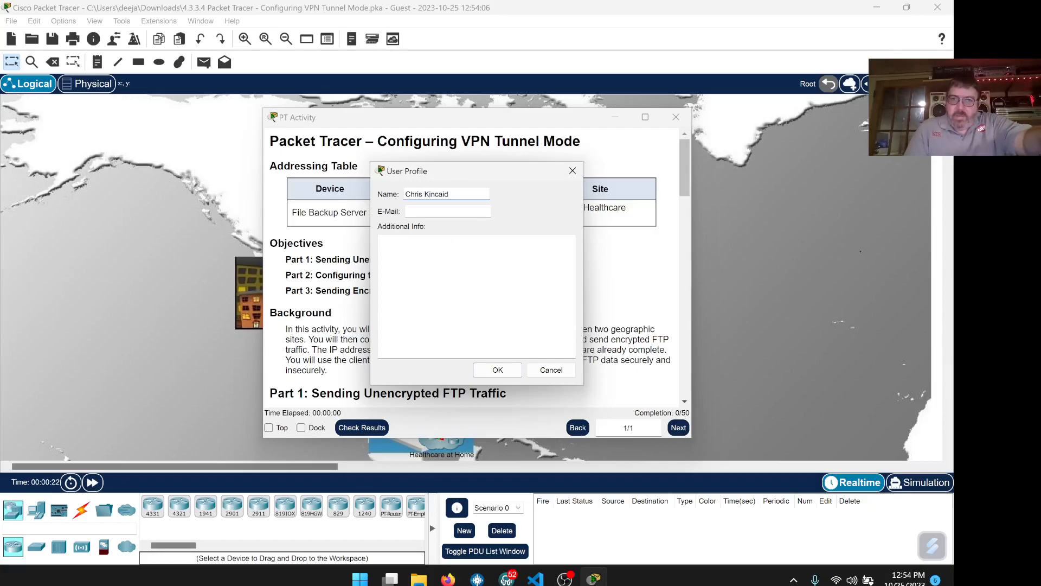
{"action": "left_click", "coordinate": [512, 372]}
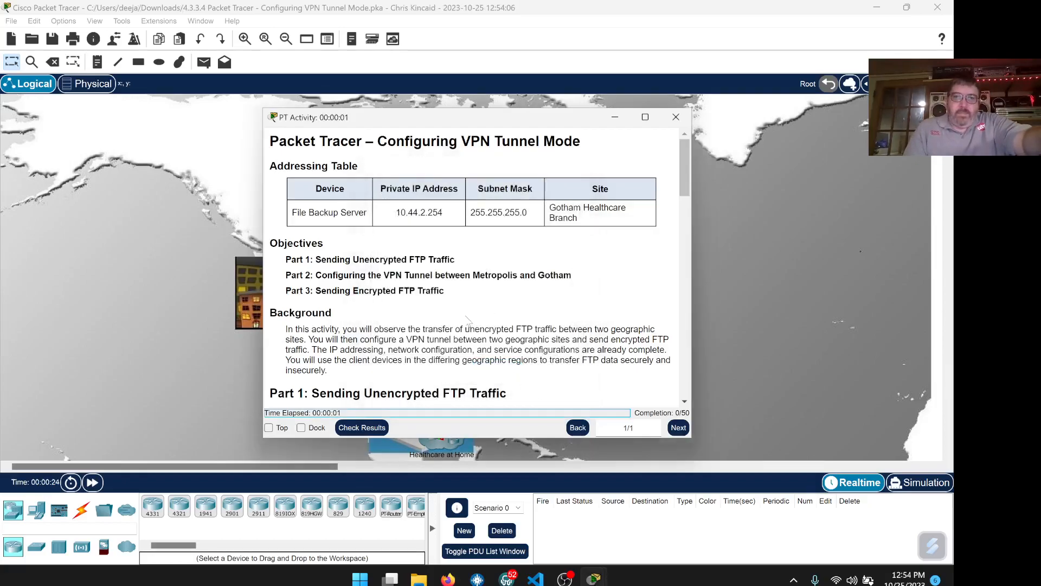
{"action": "left_click", "coordinate": [300, 428]}
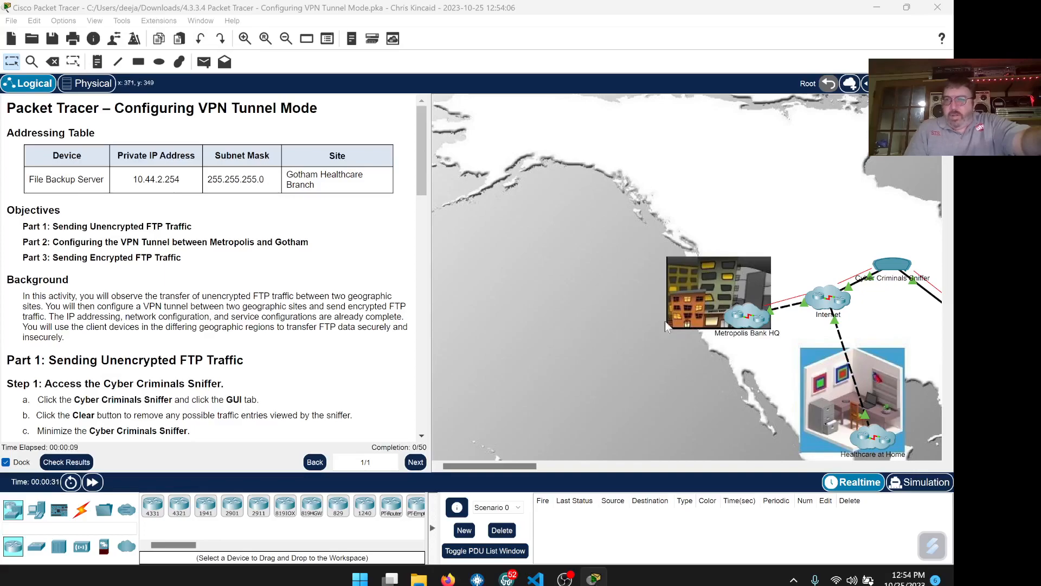
{"action": "mouse_move", "coordinate": [513, 465]}
{"action": "left_mouse_down"}
{"action": "mouse_move", "coordinate": [560, 470]}
{"action": "mouse_move", "coordinate": [545, 461]}
{"action": "left_mouse_up"}
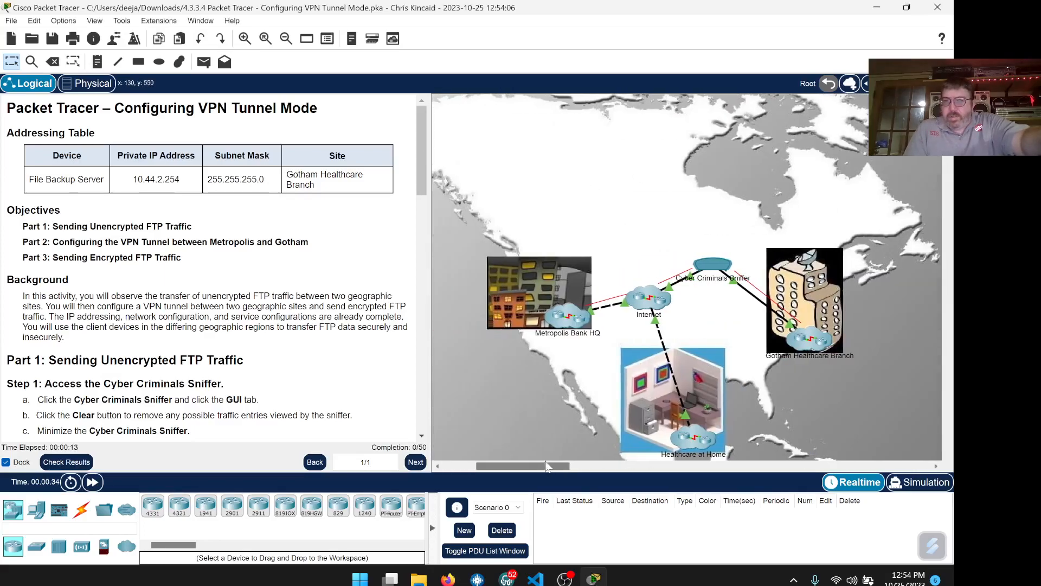
{"action": "scroll", "coordinate": [586, 405], "scroll_direction": "down", "scroll_amount": 3}
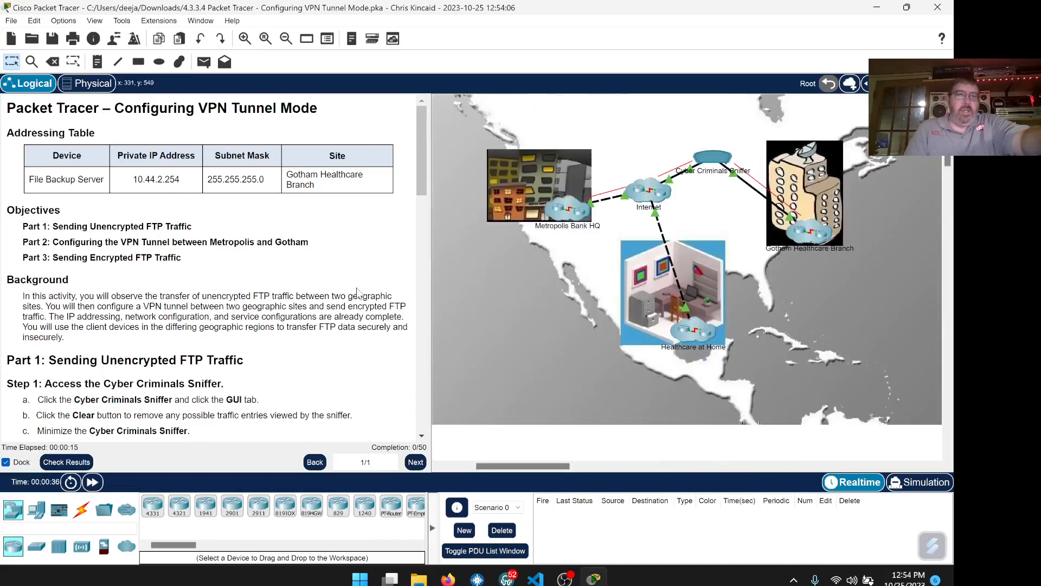
{"action": "scroll", "coordinate": [268, 284], "scroll_direction": "down", "scroll_amount": 1}
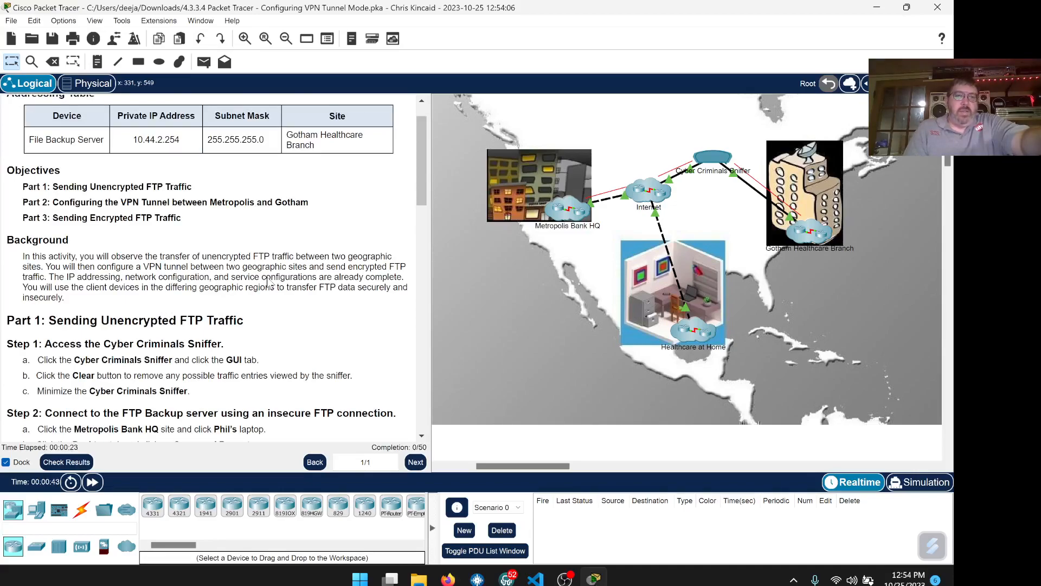
{"action": "scroll", "coordinate": [268, 282], "scroll_direction": "down", "scroll_amount": 1}
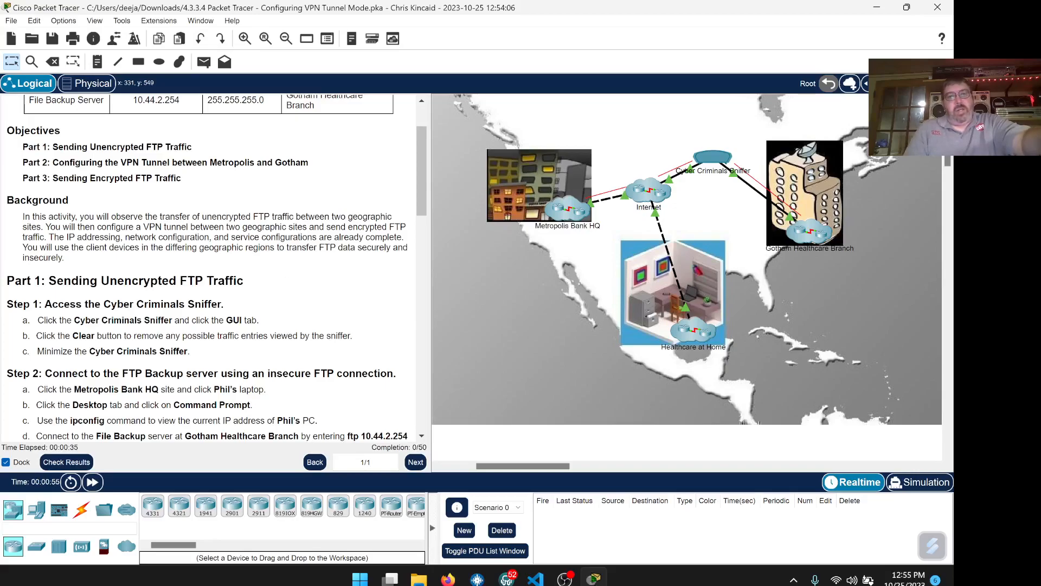
{"action": "left_click_drag", "start_coordinate": [405, 237], "coordinate": [49, 237]}
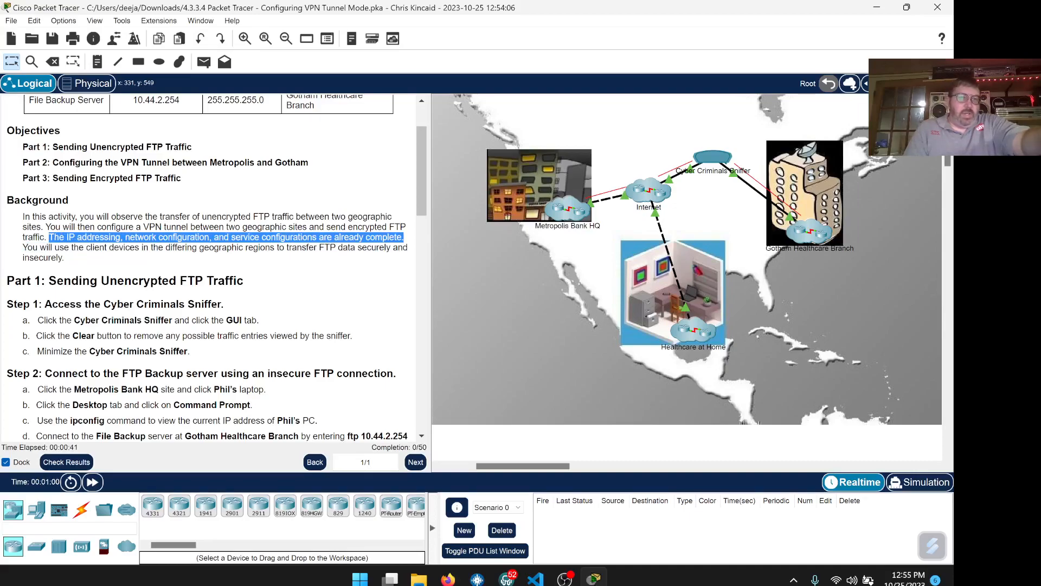
{"action": "left_click", "coordinate": [180, 264]}
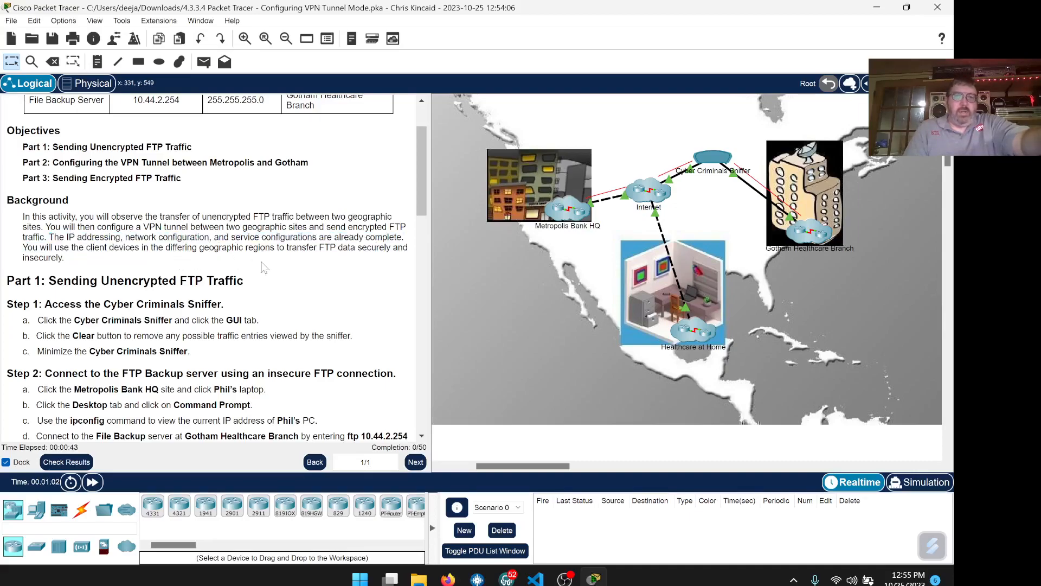
{"action": "scroll", "coordinate": [277, 277], "scroll_direction": "down", "scroll_amount": 1}
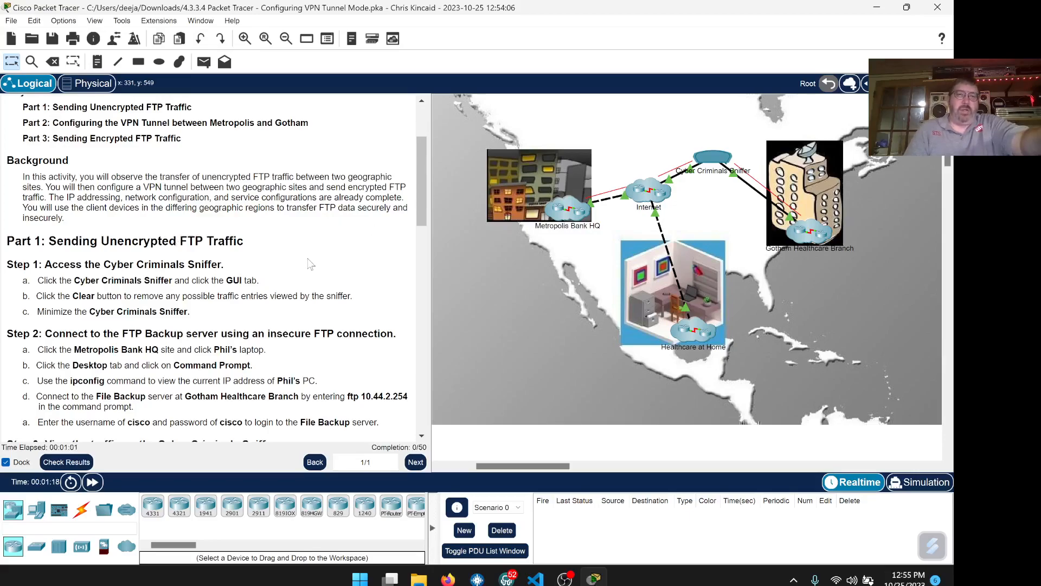
{"action": "scroll", "coordinate": [310, 265], "scroll_direction": "down", "scroll_amount": 3}
{"action": "scroll", "coordinate": [271, 268], "scroll_direction": "down", "scroll_amount": 1}
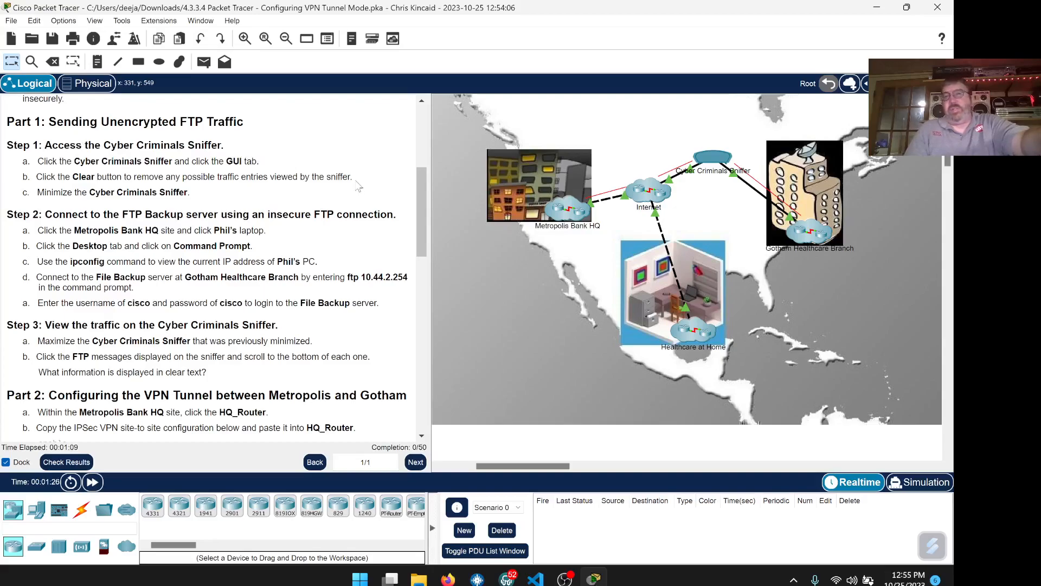
- Open the Cyber Criminals Sniffer's GUI view and clear its captured traffic list
{"action": "left_click", "coordinate": [713, 160]}
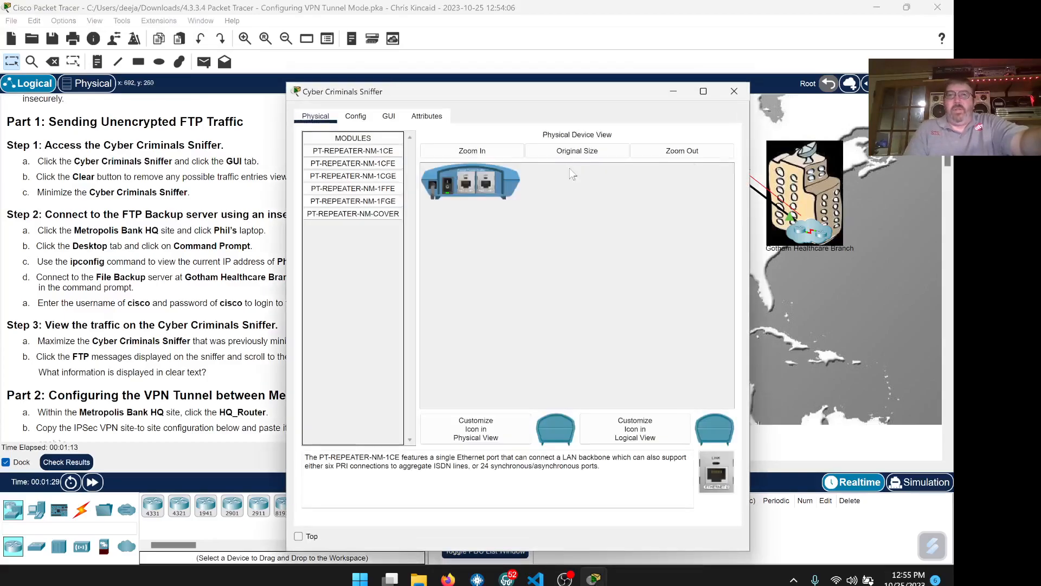
{"action": "left_click_drag", "start_coordinate": [529, 93], "coordinate": [653, 76]}
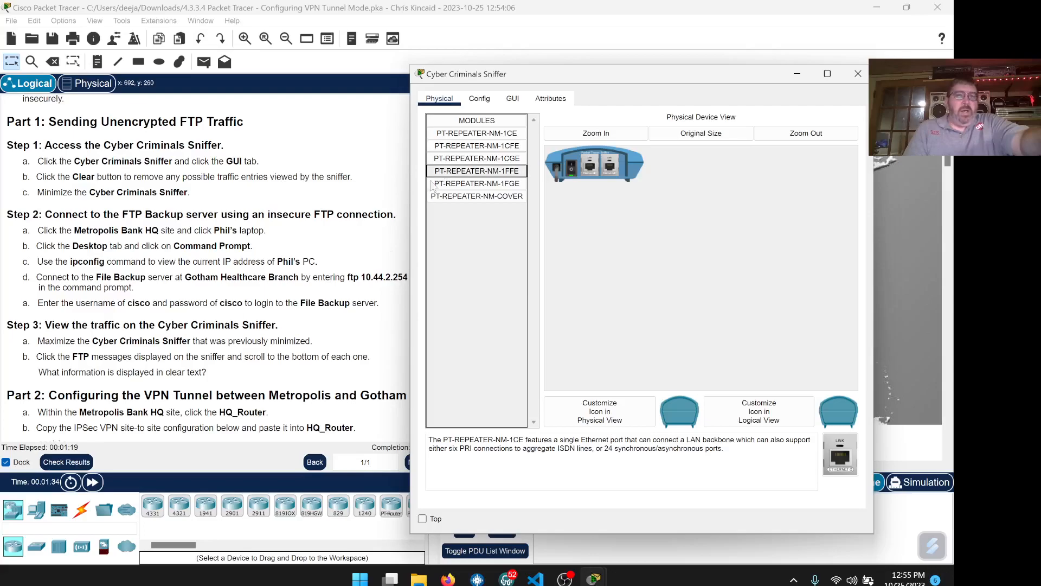
{"action": "left_click", "coordinate": [513, 99]}
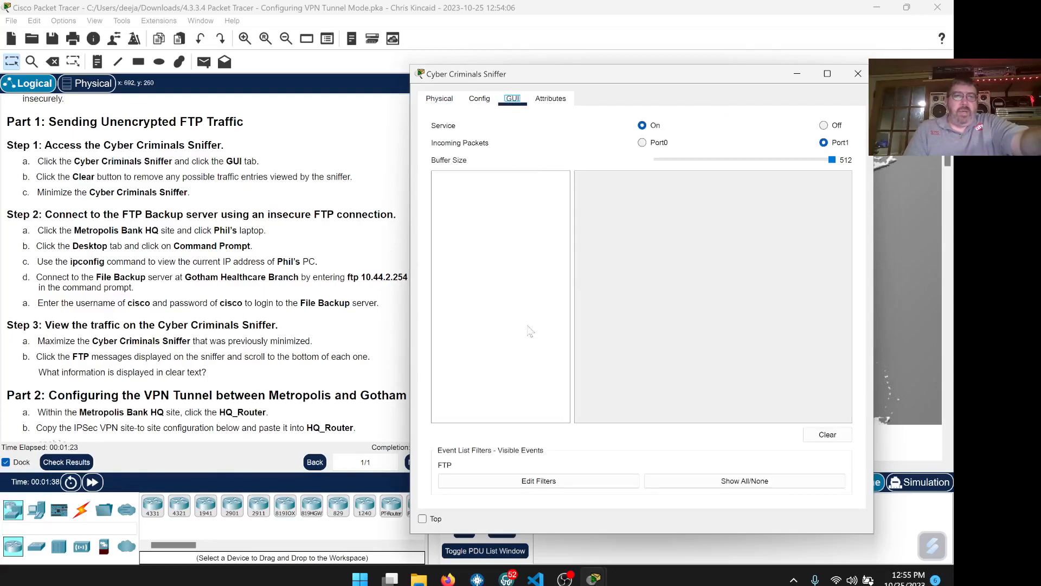
{"action": "left_click", "coordinate": [817, 438]}
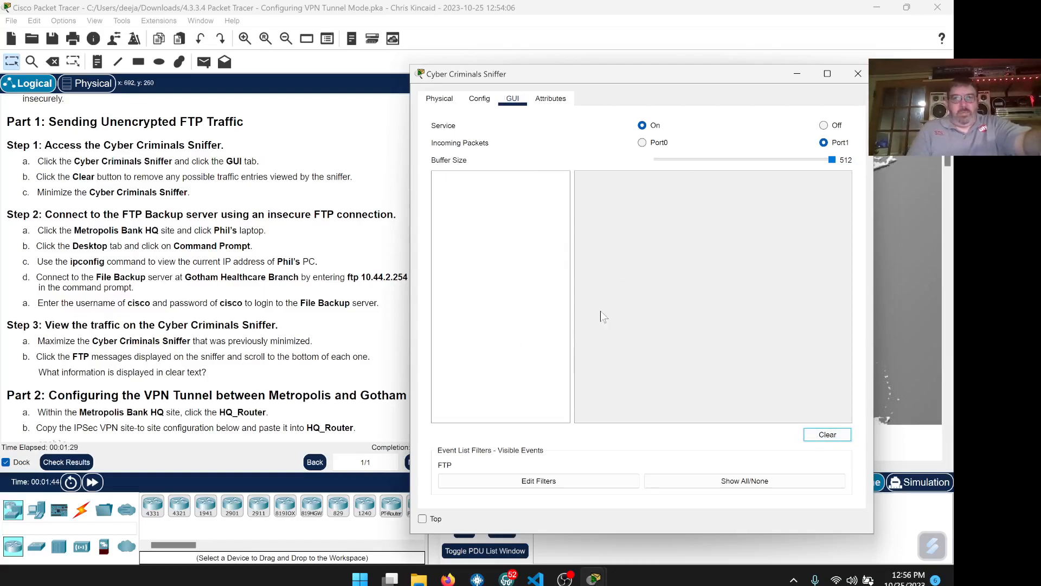
- Minimize the sniffer window and open the Metropolis Bank HQ cluster
{"action": "left_click", "coordinate": [797, 74]}
{"action": "scroll", "coordinate": [392, 181], "scroll_direction": "down", "scroll_amount": 2}
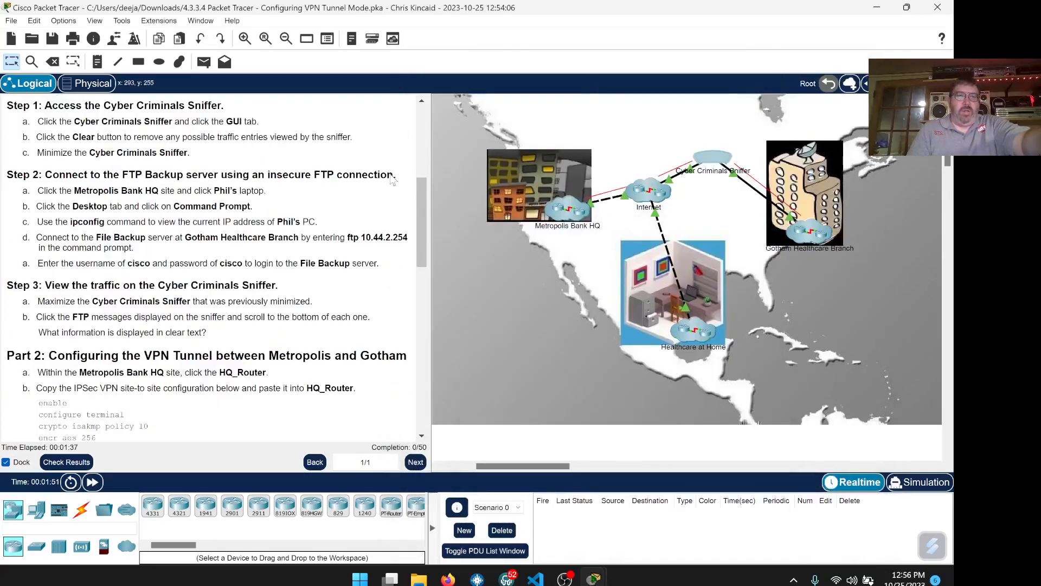
{"action": "scroll", "coordinate": [392, 180], "scroll_direction": "down", "scroll_amount": 2}
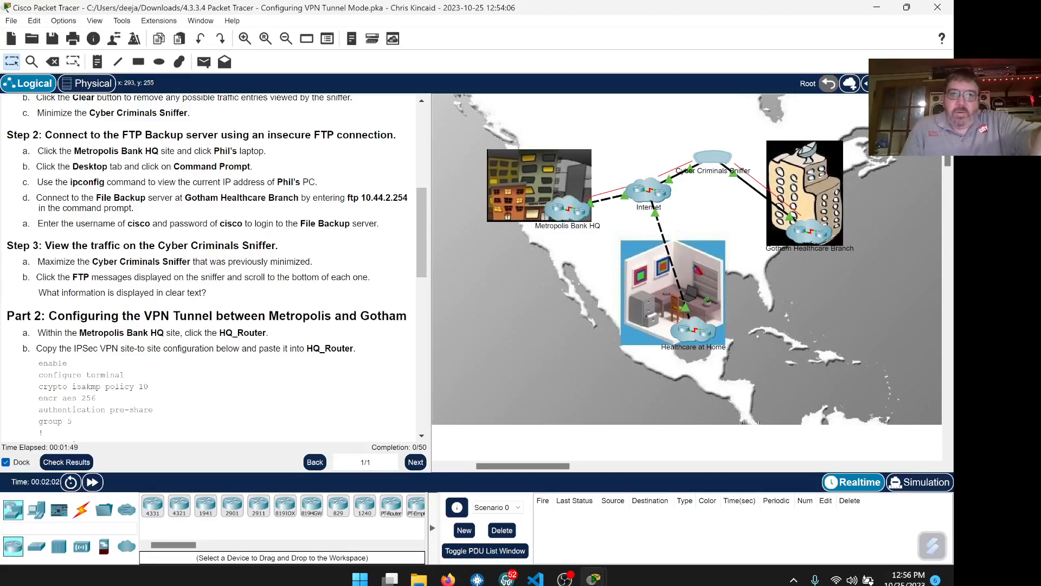
{"action": "left_click", "coordinate": [567, 209]}
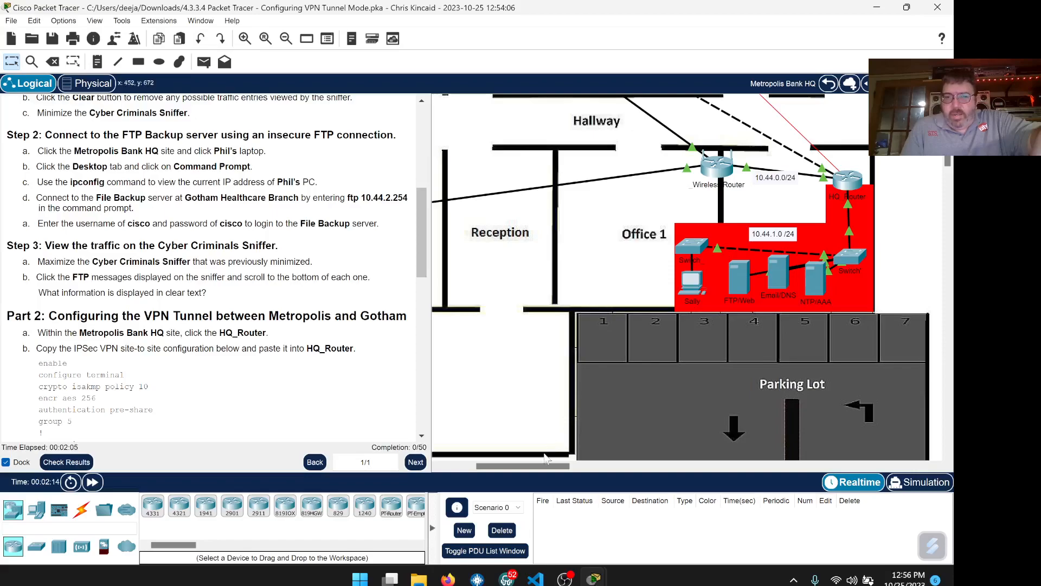
{"action": "scroll", "coordinate": [592, 305], "scroll_direction": "up", "scroll_amount": 2}
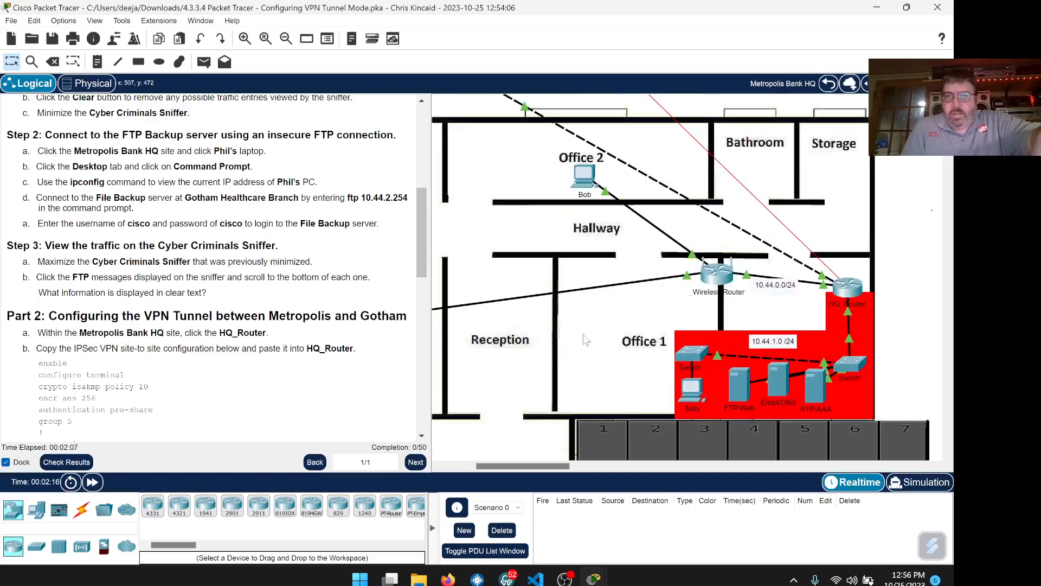
{"action": "mouse_move", "coordinate": [548, 469]}
{"action": "left_mouse_down"}
{"action": "mouse_move", "coordinate": [518, 466]}
{"action": "mouse_move", "coordinate": [549, 466]}
{"action": "left_mouse_up"}
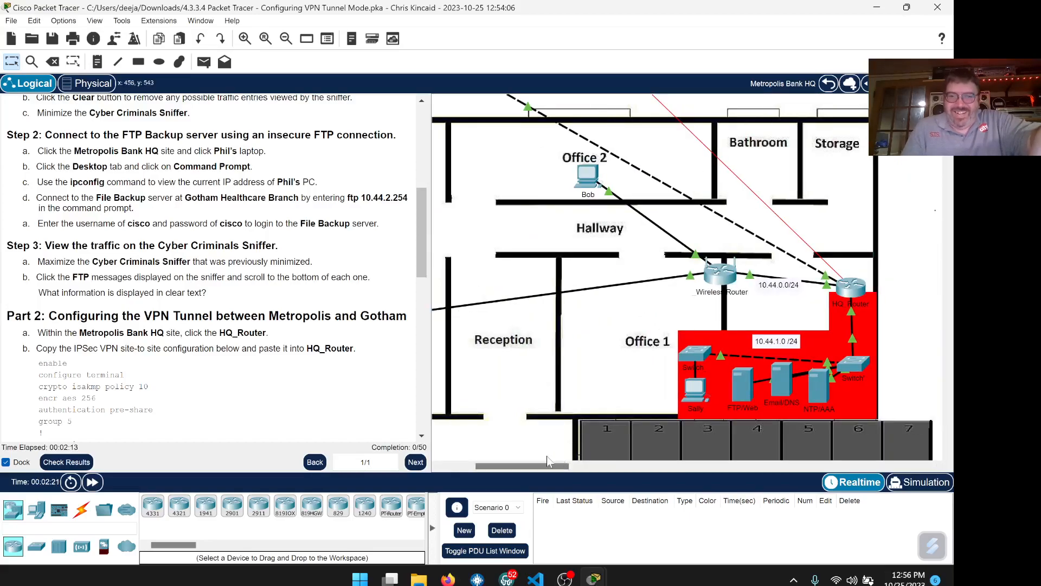
{"action": "left_click_drag", "start_coordinate": [545, 468], "coordinate": [513, 467]}
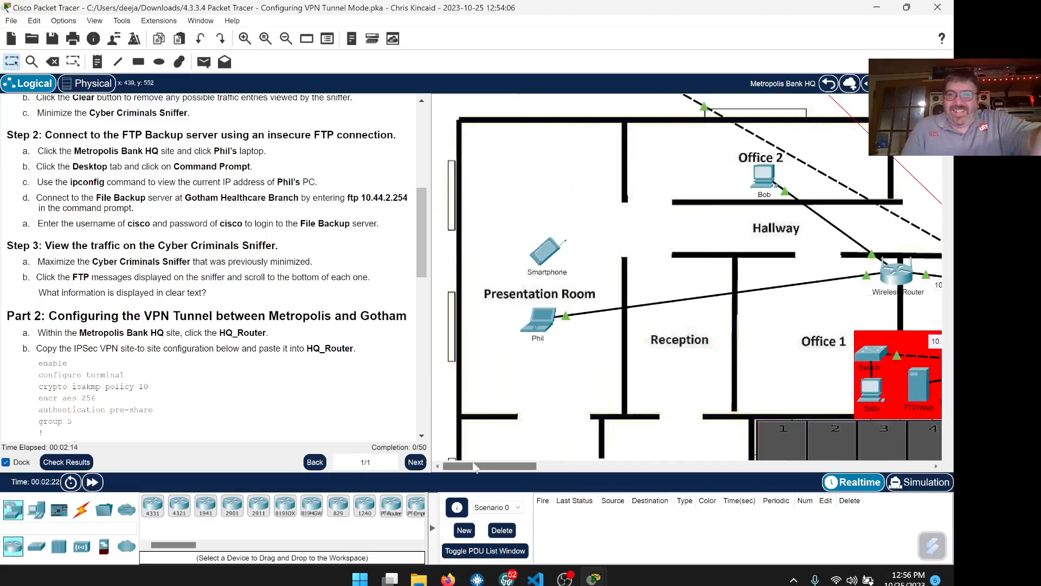
{"action": "left_click", "coordinate": [544, 328]}
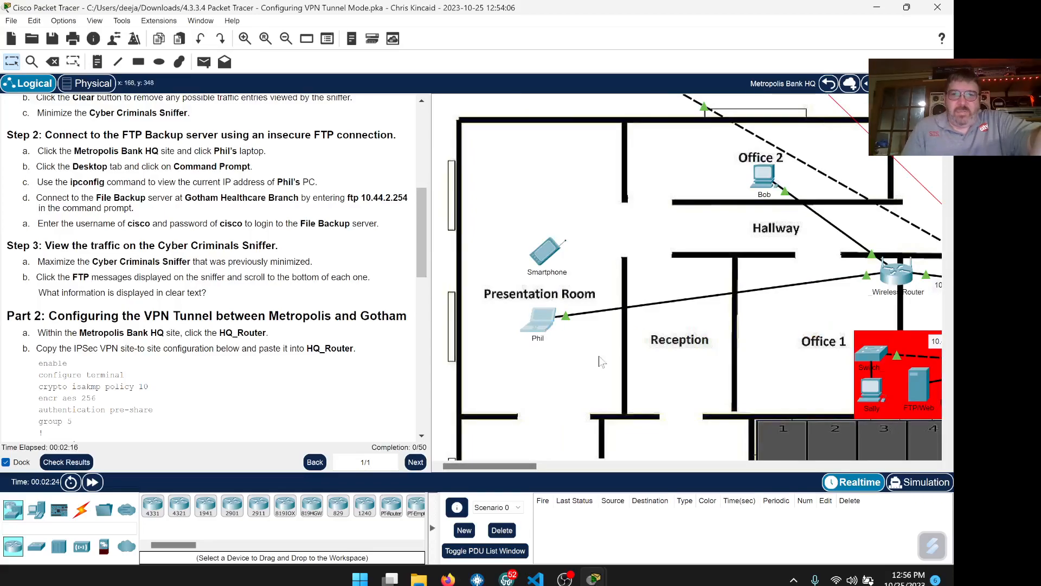
{"action": "left_click", "coordinate": [299, 536]}
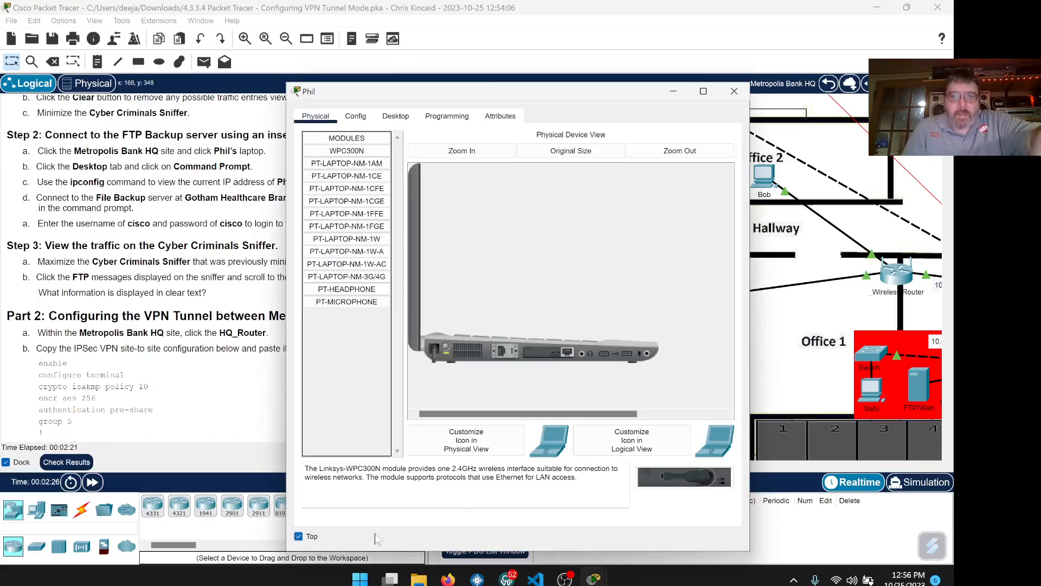
{"action": "left_click_drag", "start_coordinate": [450, 92], "coordinate": [650, 73]}
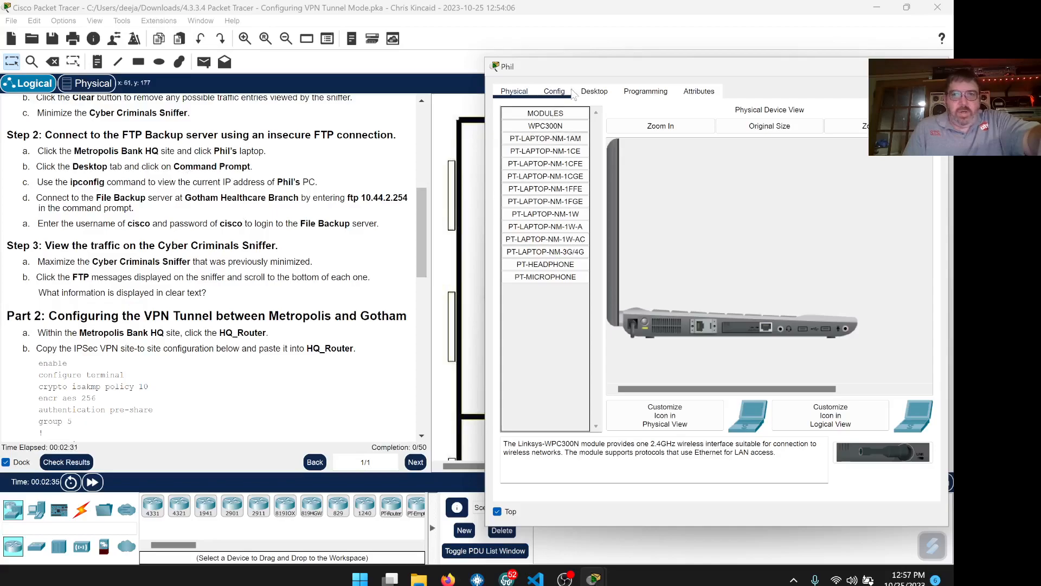
{"action": "left_click", "coordinate": [595, 91]}
{"action": "left_click", "coordinate": [775, 158]}
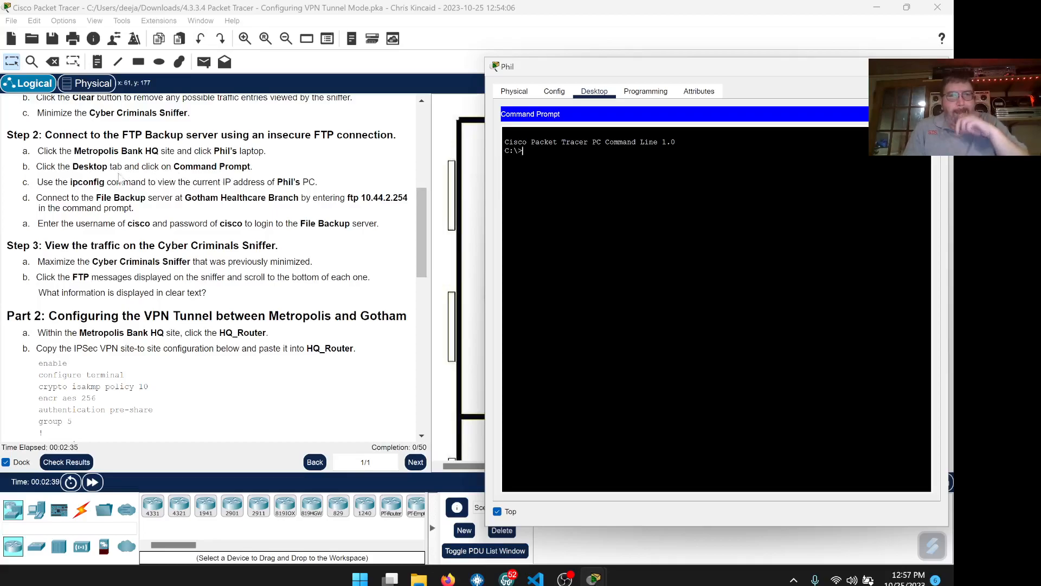
- Copy ipconfig from the instructions, paste it into Phil's prompt, and run it
{"action": "double_click", "coordinate": [85, 183]}
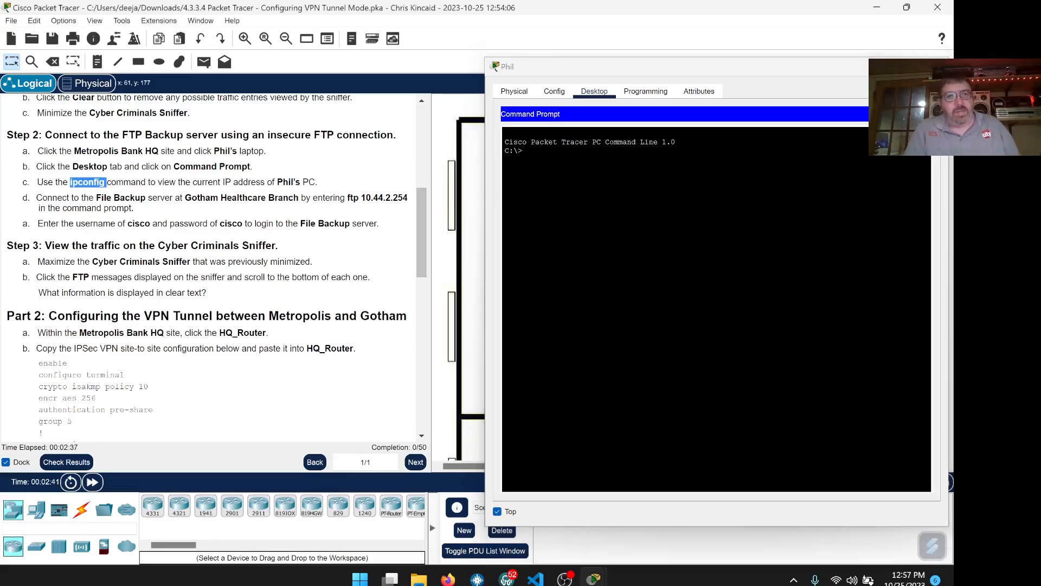
{"action": "right_click", "coordinate": [86, 183]}
{"action": "left_click", "coordinate": [112, 191]}
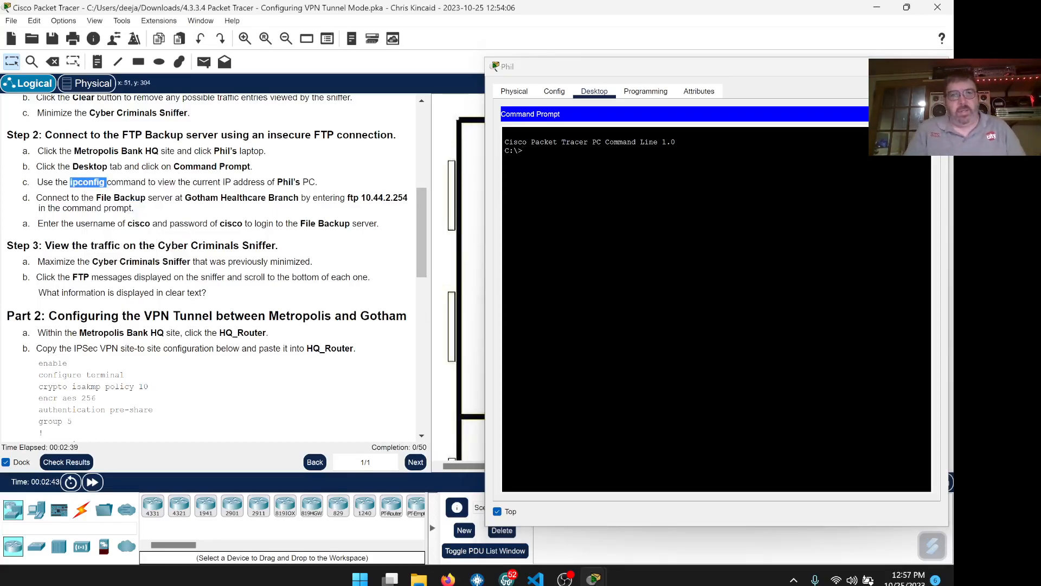
{"action": "left_click", "coordinate": [613, 261]}
{"action": "right_click", "coordinate": [542, 156]}
{"action": "left_click", "coordinate": [558, 177]}
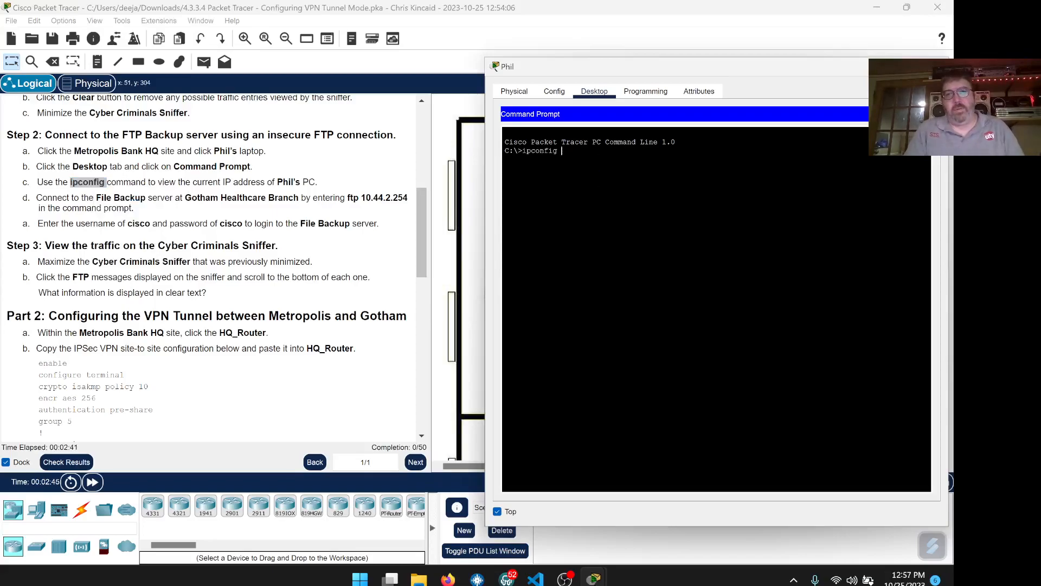
{"action": "key", "text": "Return"}
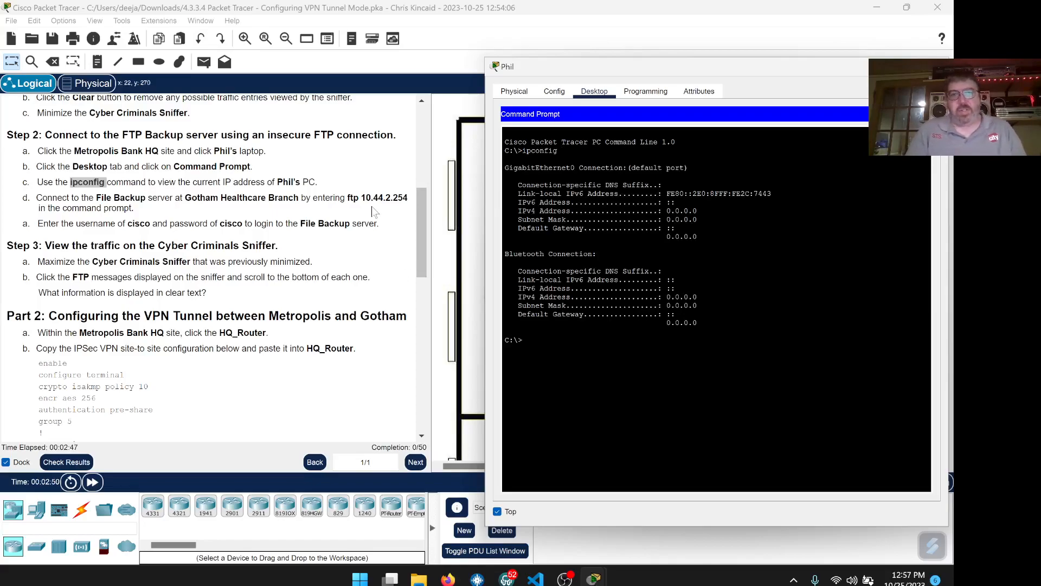
- Highlight the GigabitEthernet0 output and its empty 0.0.0.0 IPv4 address
{"action": "left_click_drag", "start_coordinate": [698, 237], "coordinate": [505, 168]}
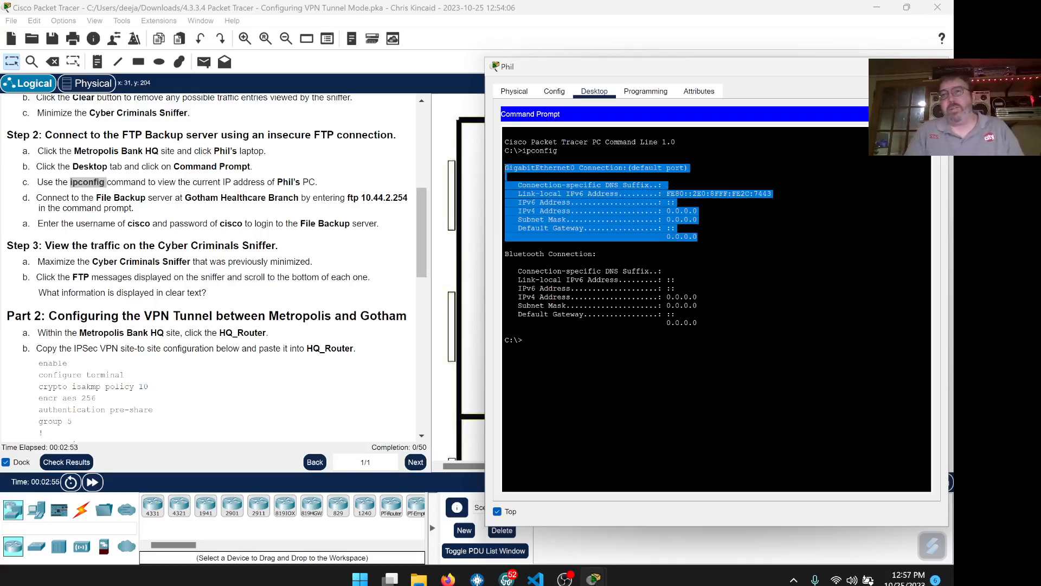
{"action": "left_click", "coordinate": [525, 340]}
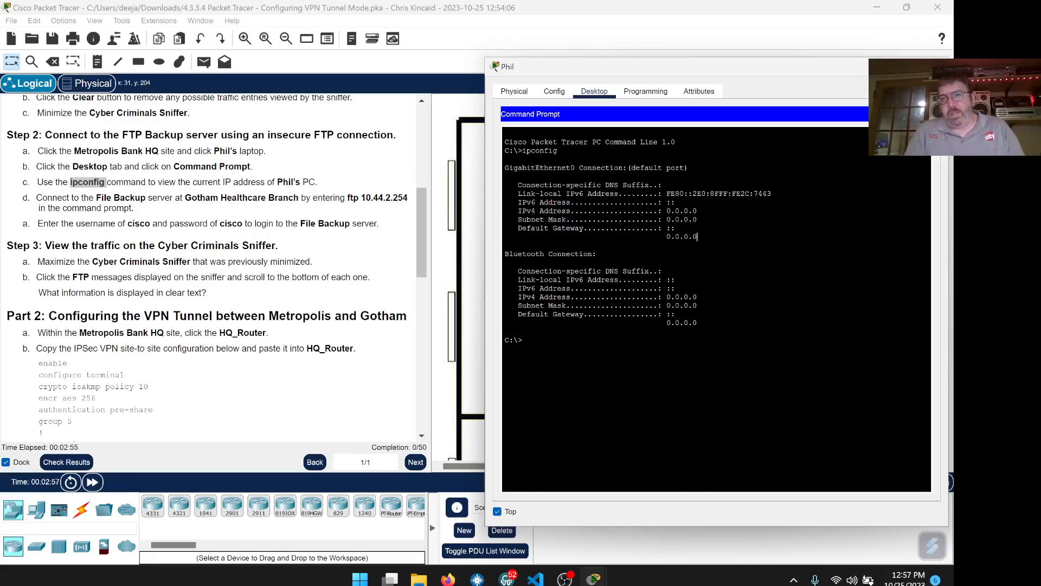
{"action": "left_click_drag", "start_coordinate": [698, 211], "coordinate": [666, 211]}
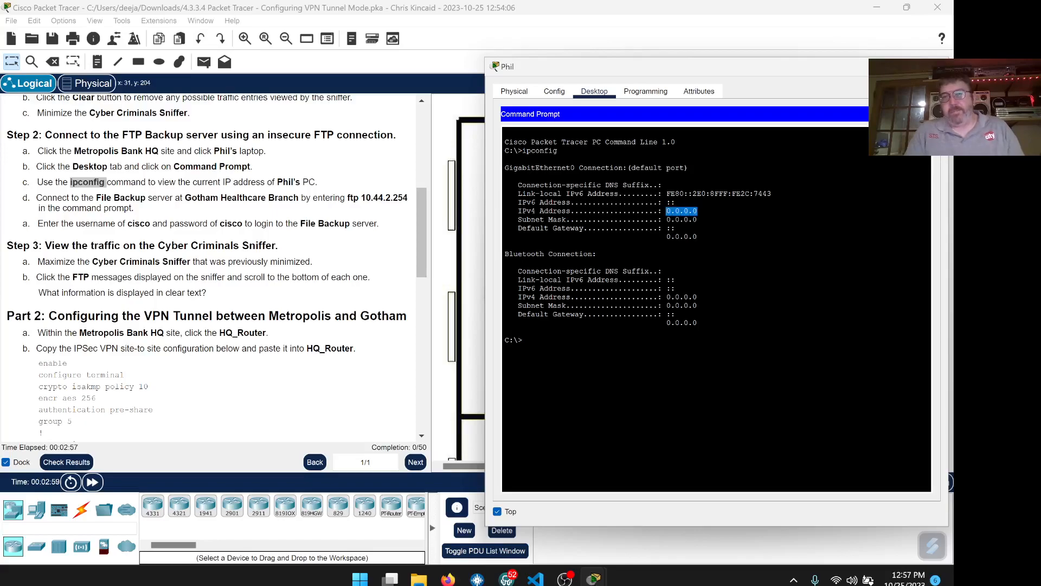
{"action": "left_click", "coordinate": [523, 340]}
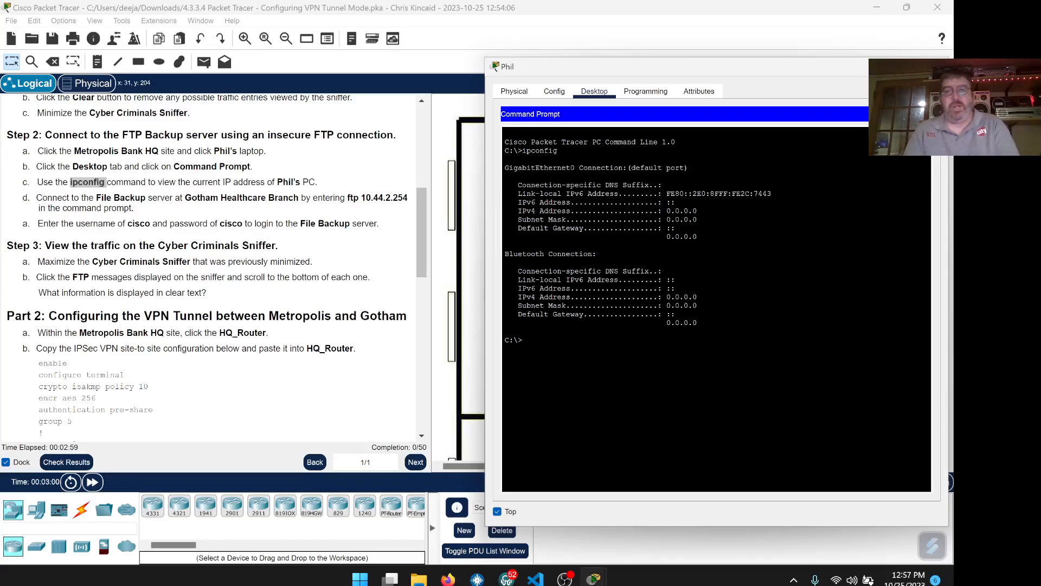
- Run ipconfig /renew to get 10.44.0.2, gateway 10.44.0.1, then try invalid clear-screen commands
{"action": "type", "text": "ipconfig"}
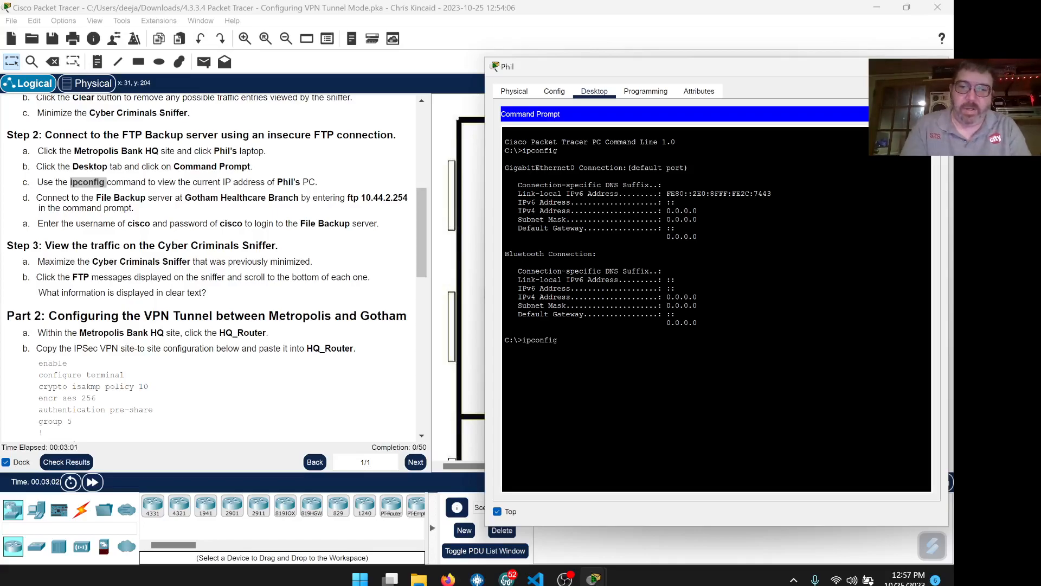
{"action": "type", "text": " /re"}
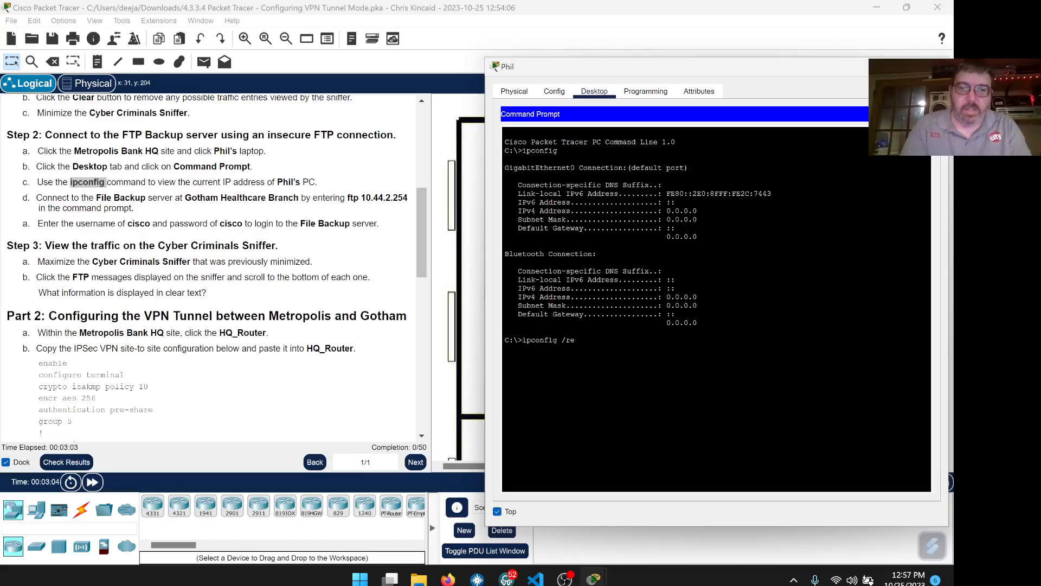
{"action": "type", "text": "new"}
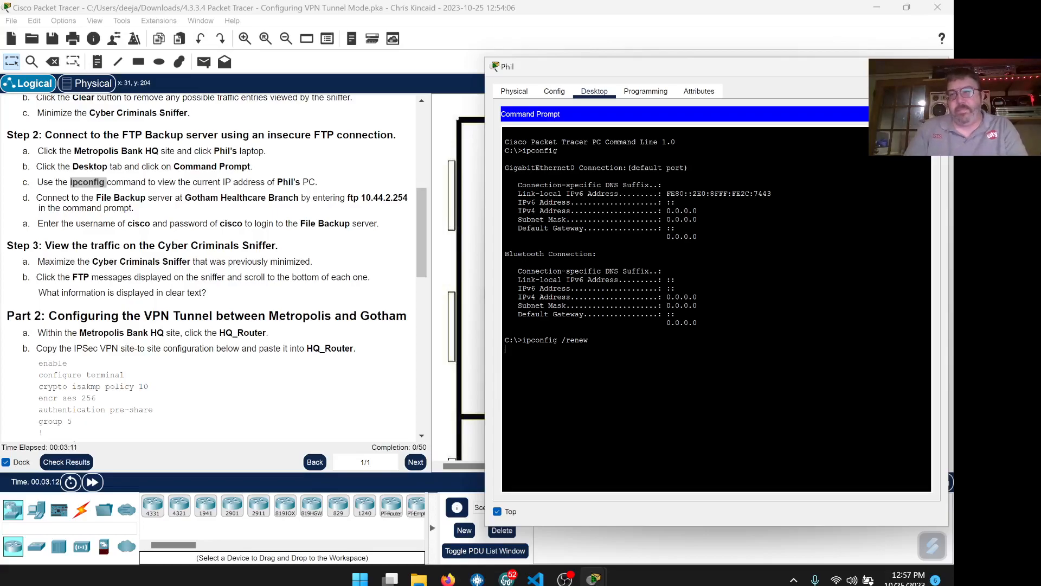
{"action": "key", "text": "Return"}
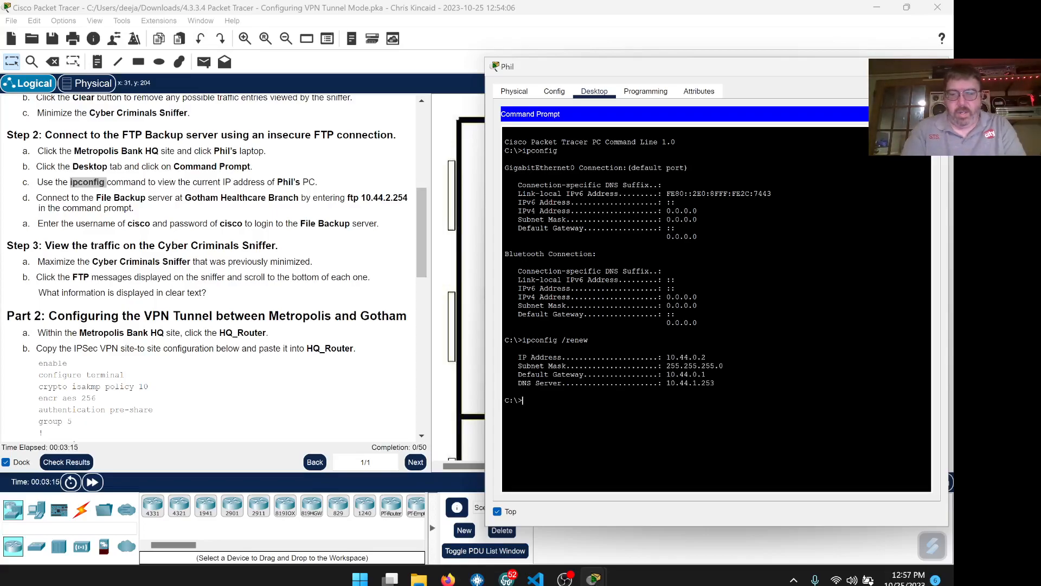
{"action": "type", "text": "clear"}
{"action": "key", "text": "Return"}
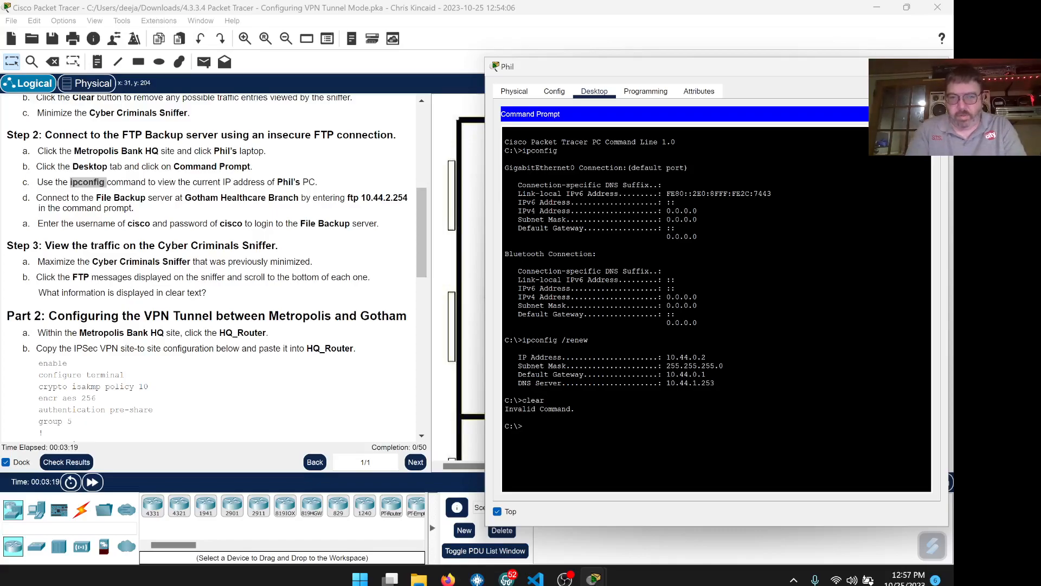
{"action": "type", "text": "c"}
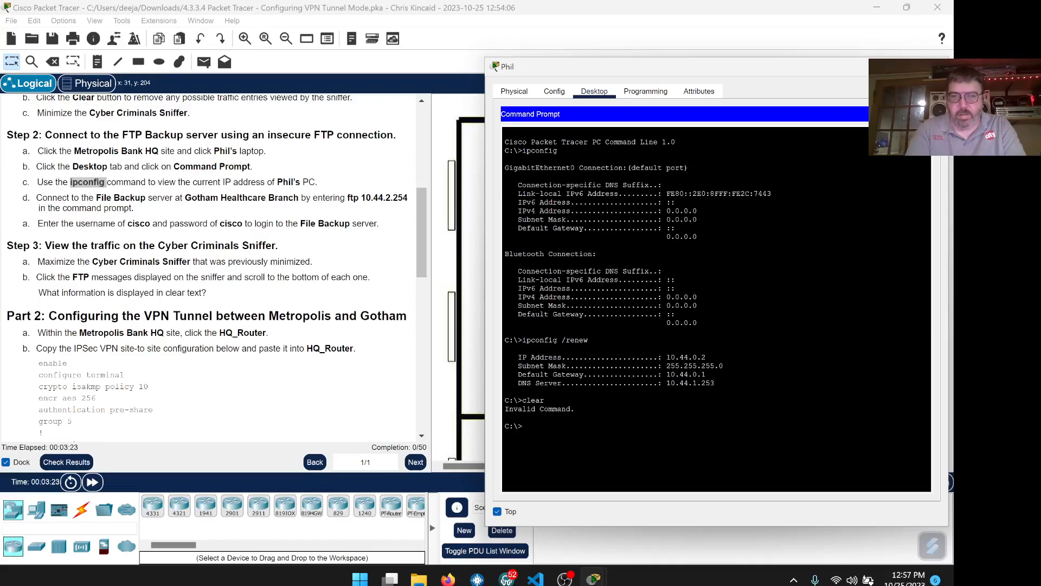
{"action": "type", "text": "clr"}
{"action": "key", "text": "Return"}
{"action": "type", "text": "clear"}
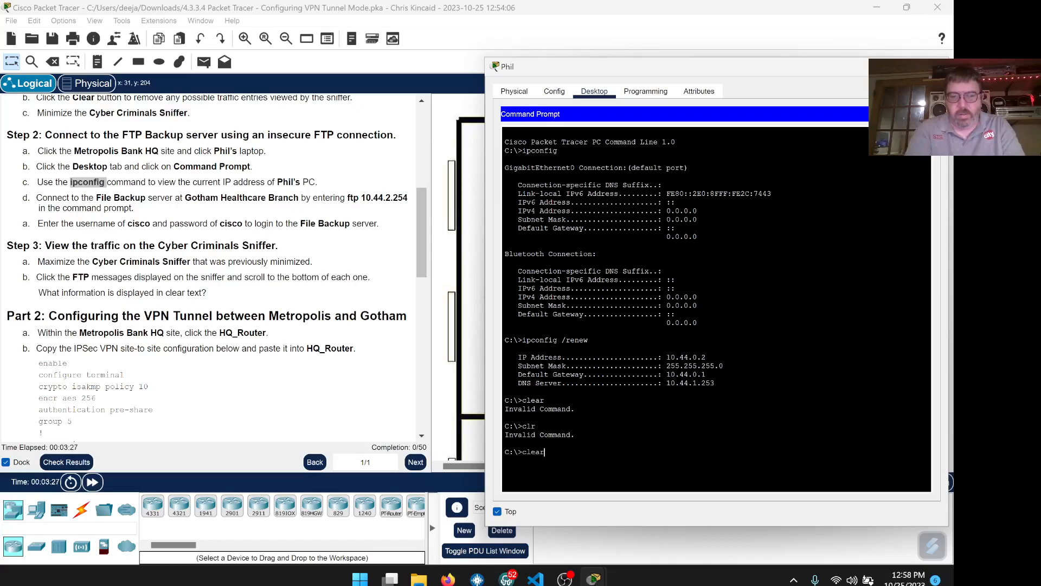
{"action": "key", "text": "Return"}
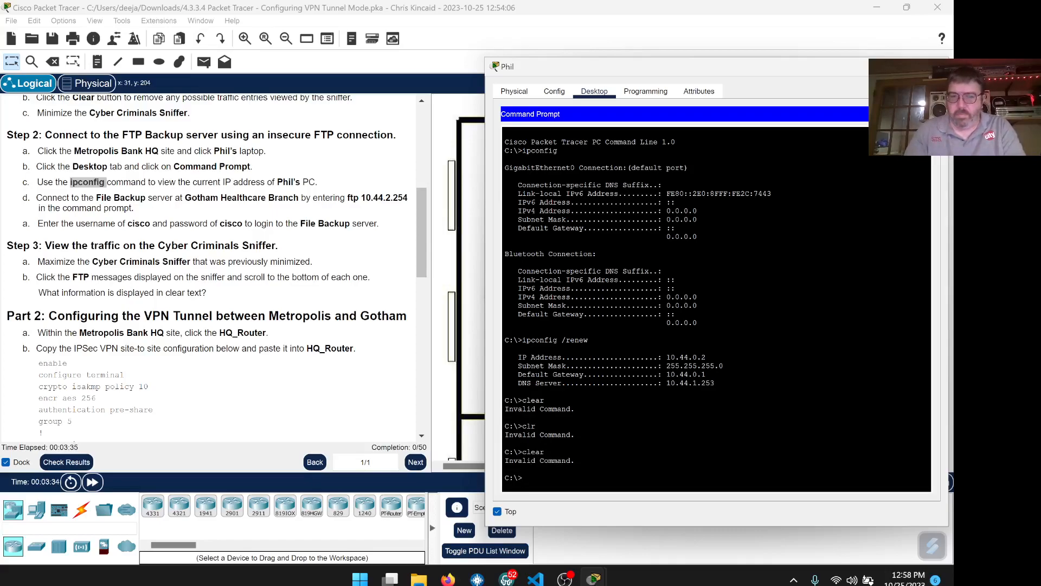
{"action": "type", "text": "l"}
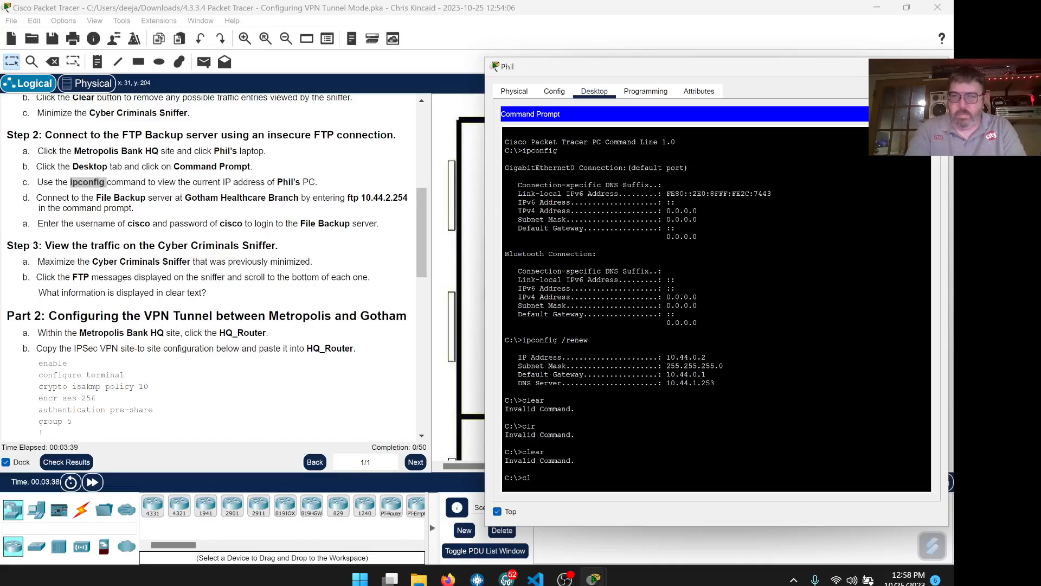
{"action": "key", "text": "BackSpace"}
{"action": "key", "text": "BackSpace"}
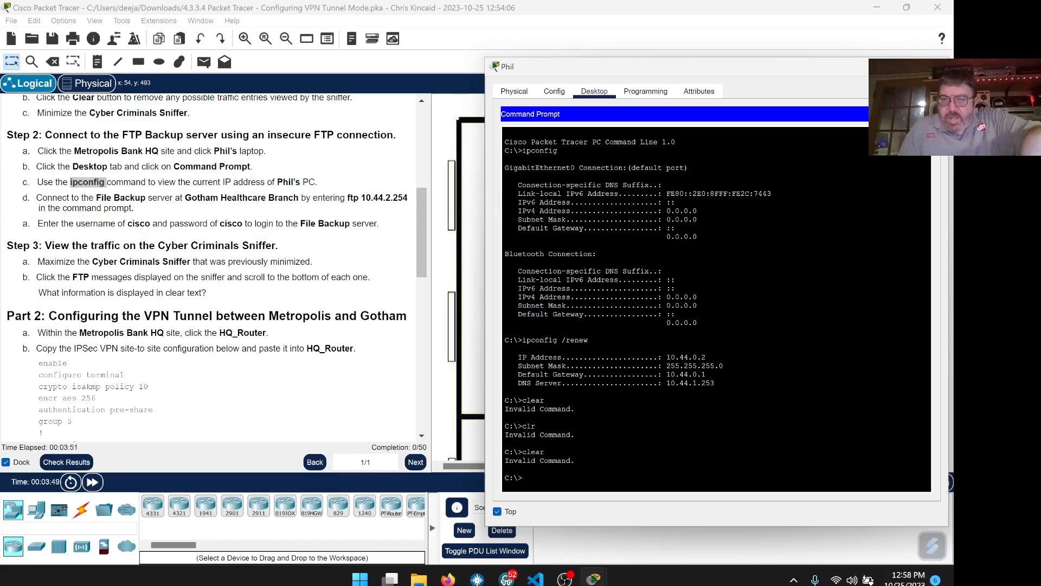
{"action": "type", "text": "config"}
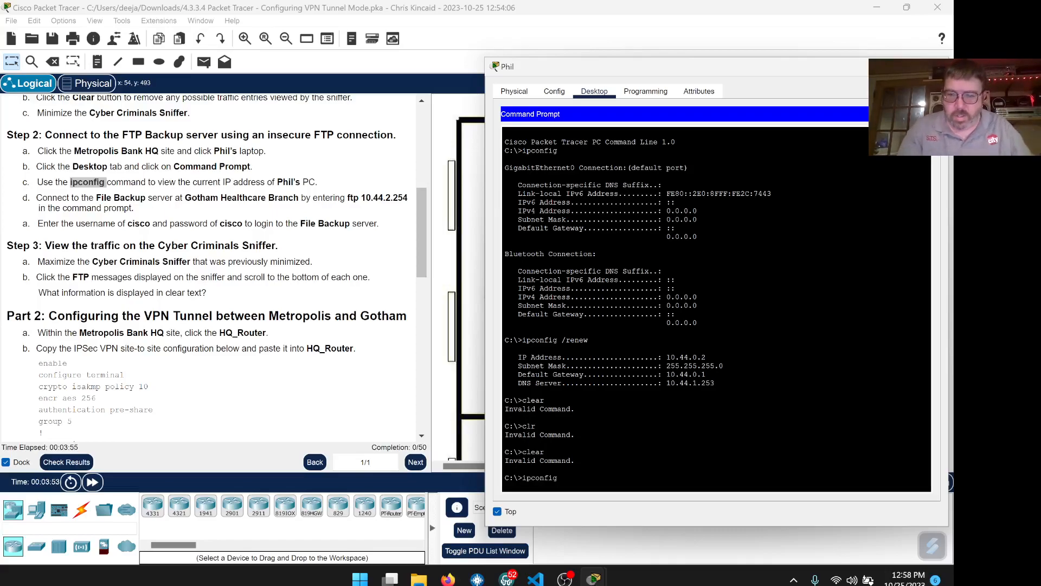
{"action": "key", "text": "Return"}
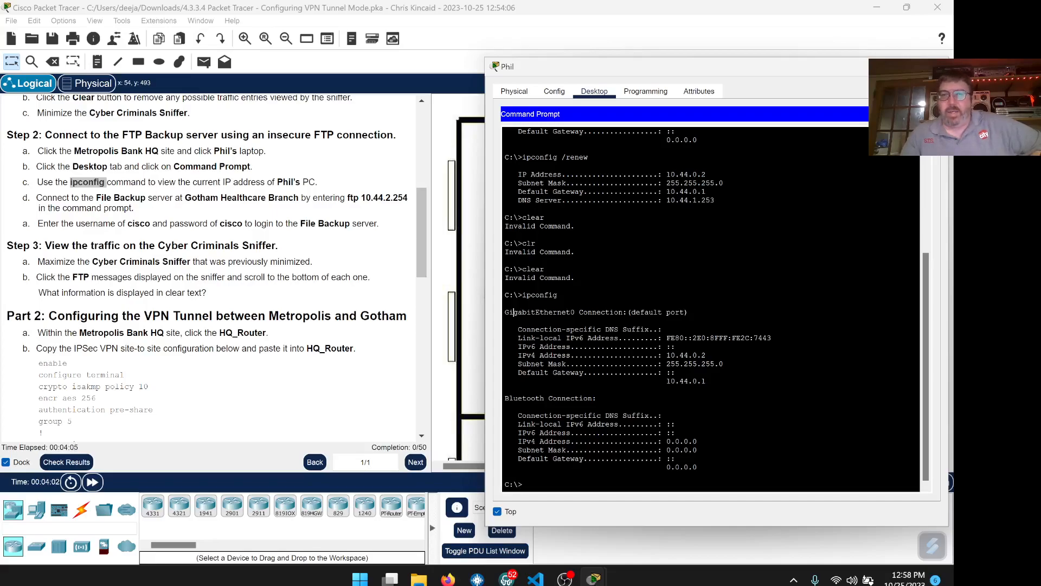
{"action": "left_click_drag", "start_coordinate": [513, 312], "coordinate": [575, 312]}
{"action": "left_click_drag", "start_coordinate": [706, 381], "coordinate": [505, 305]}
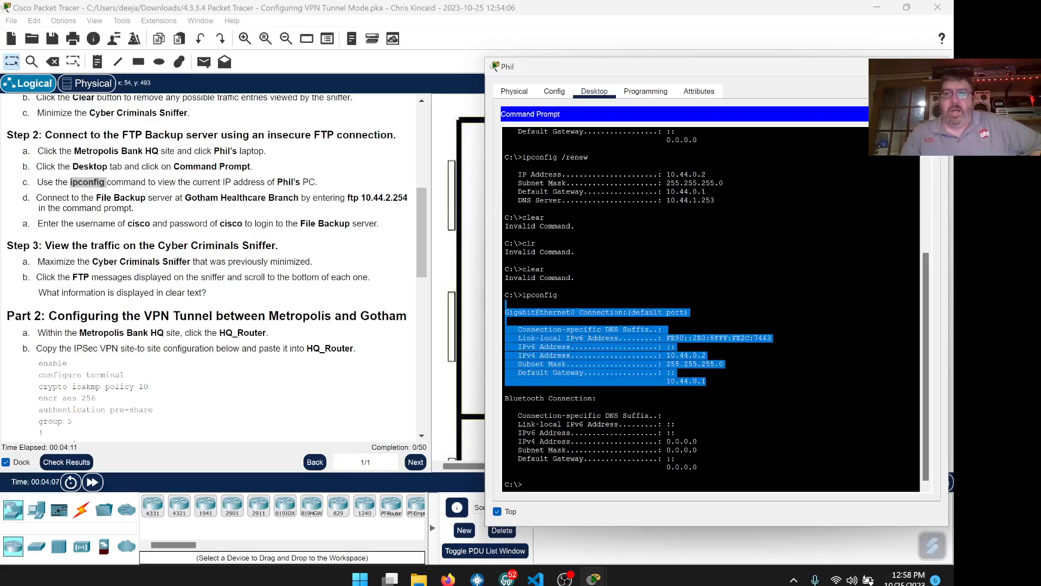
{"action": "left_click", "coordinate": [675, 432]}
{"action": "left_click_drag", "start_coordinate": [698, 467], "coordinate": [506, 389]}
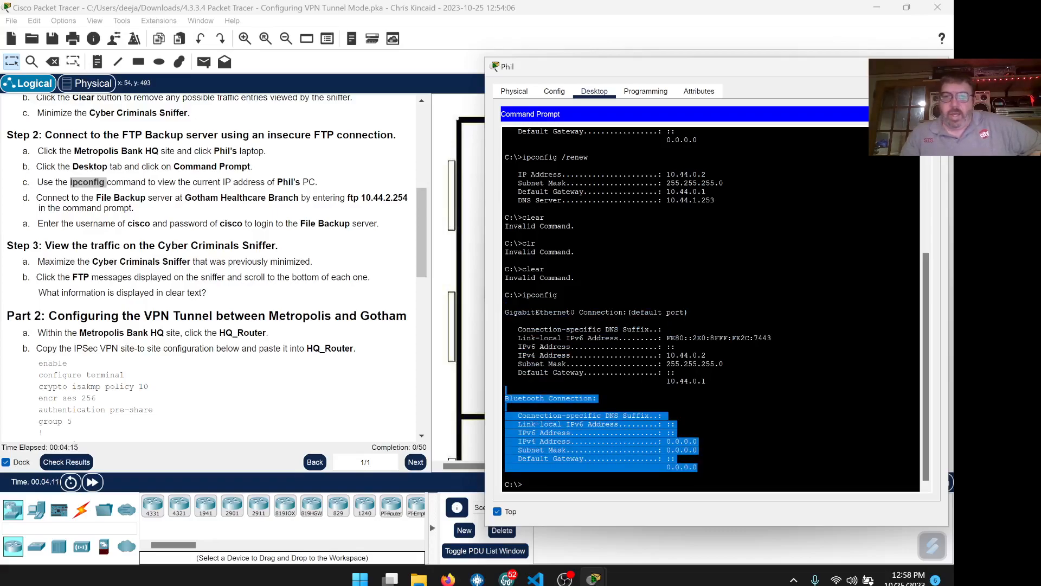
{"action": "left_click", "coordinate": [521, 391]}
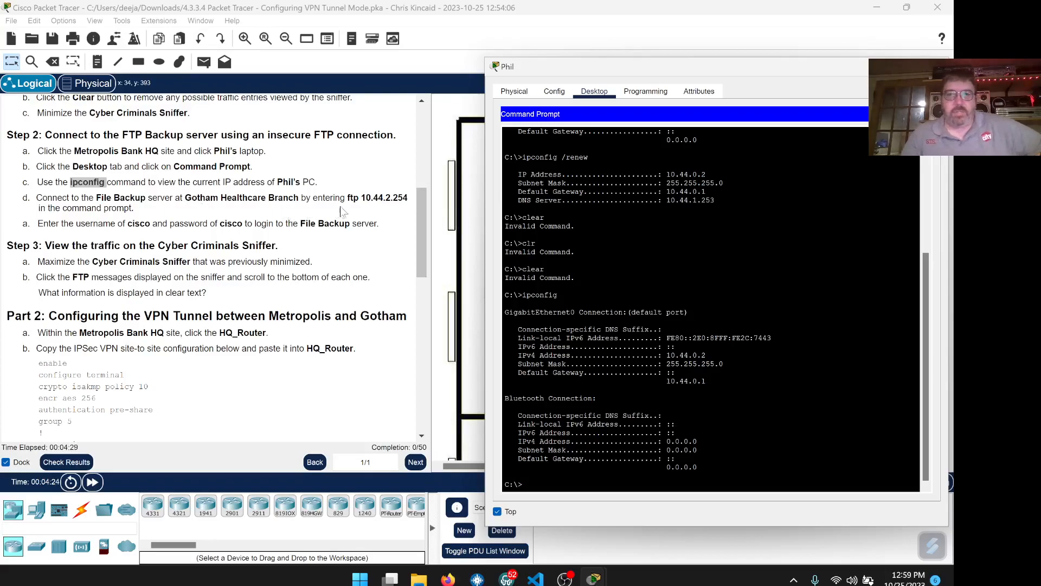
- Paste 'ftp 10.44.2.254' into Phil's prompt, then log in with the lab username and password
{"action": "left_click_drag", "start_coordinate": [348, 197], "coordinate": [408, 198]}
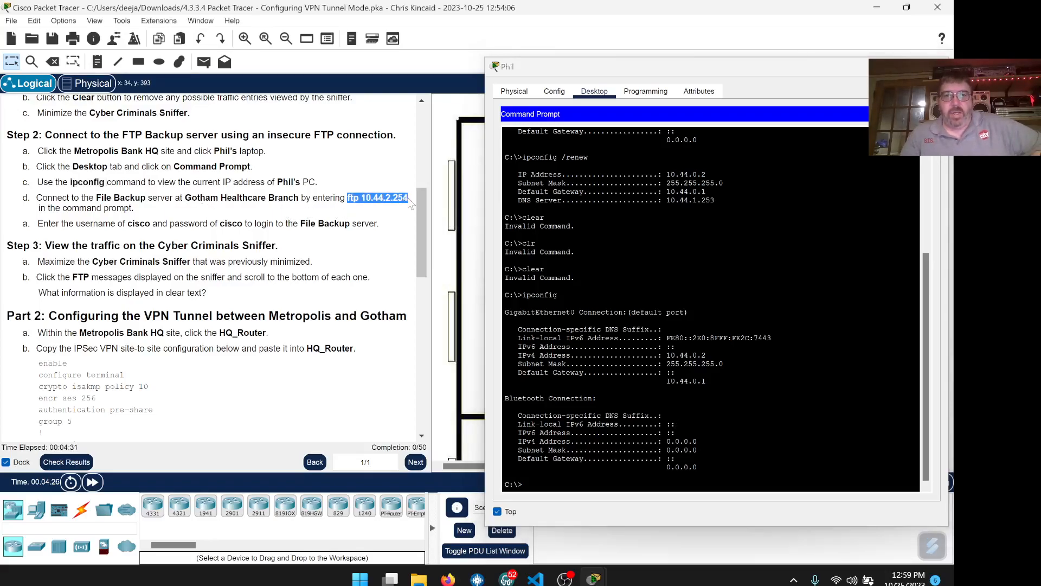
{"action": "right_click", "coordinate": [394, 199]}
{"action": "left_click", "coordinate": [421, 206]}
{"action": "left_click", "coordinate": [543, 477]}
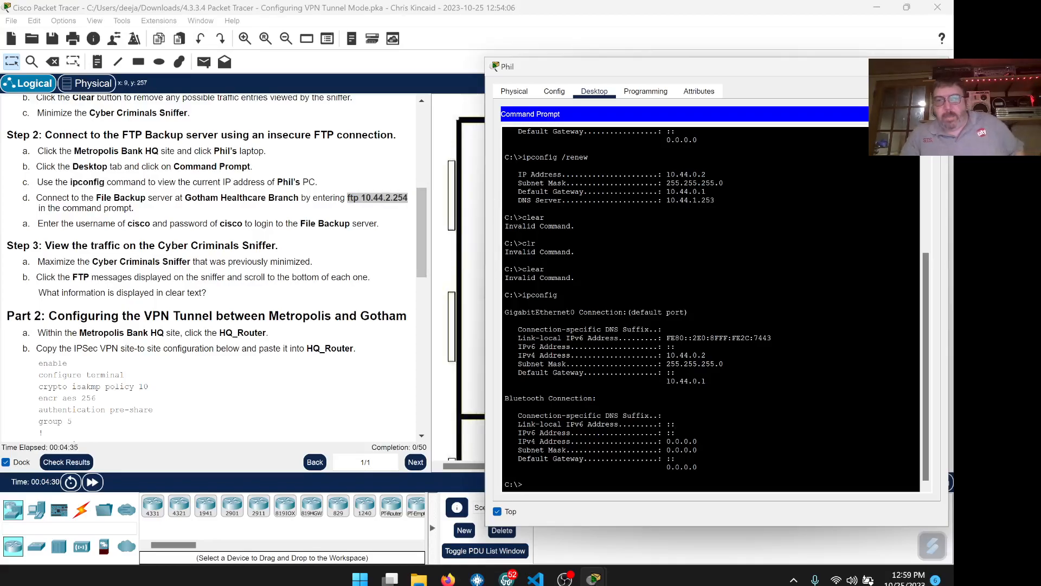
{"action": "right_click", "coordinate": [539, 488]}
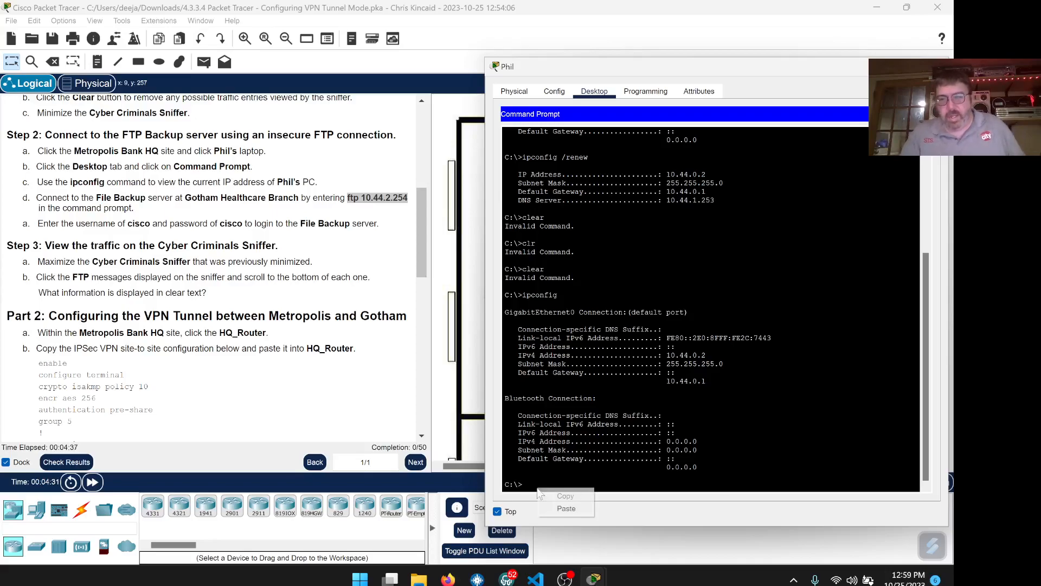
{"action": "left_click", "coordinate": [564, 507]}
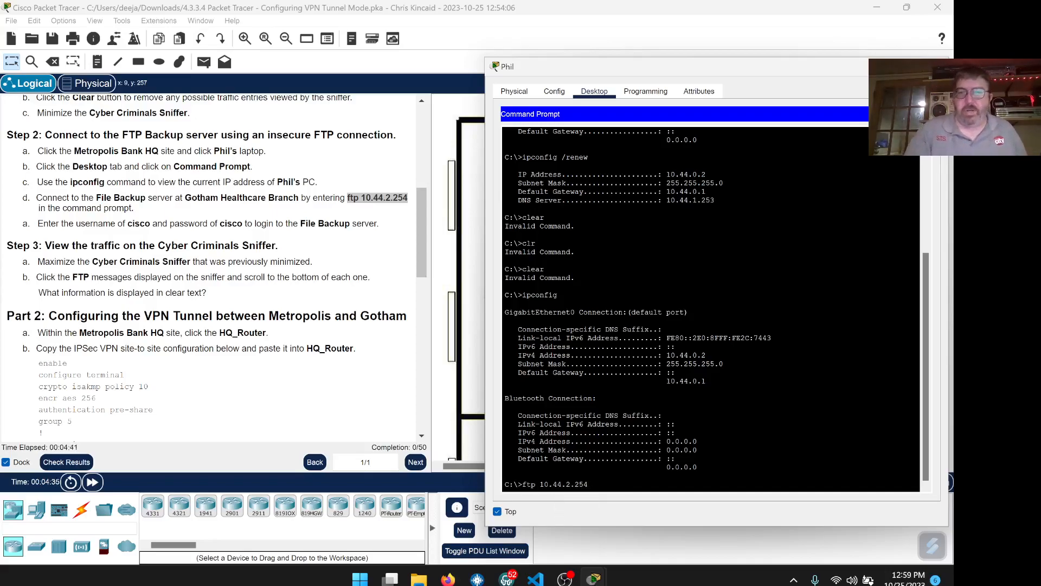
{"action": "key", "text": "Return"}
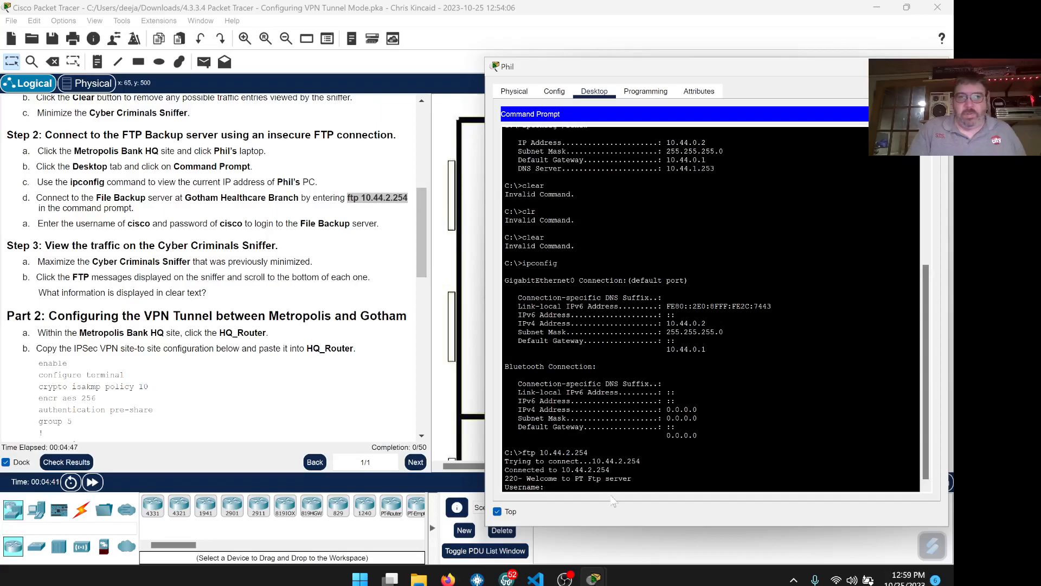
{"action": "type", "text": "cisco"}
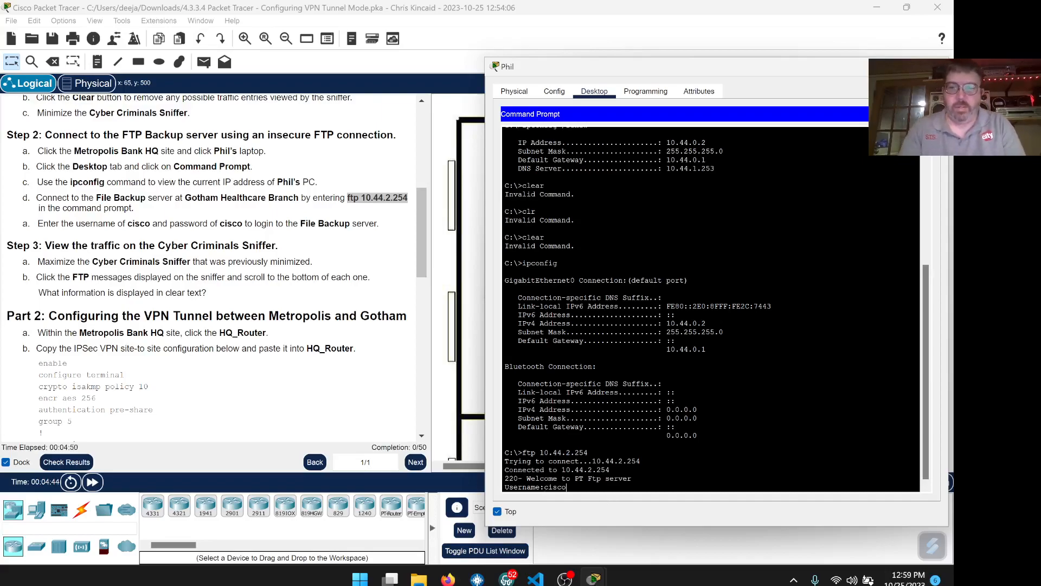
{"action": "key", "text": "Return"}
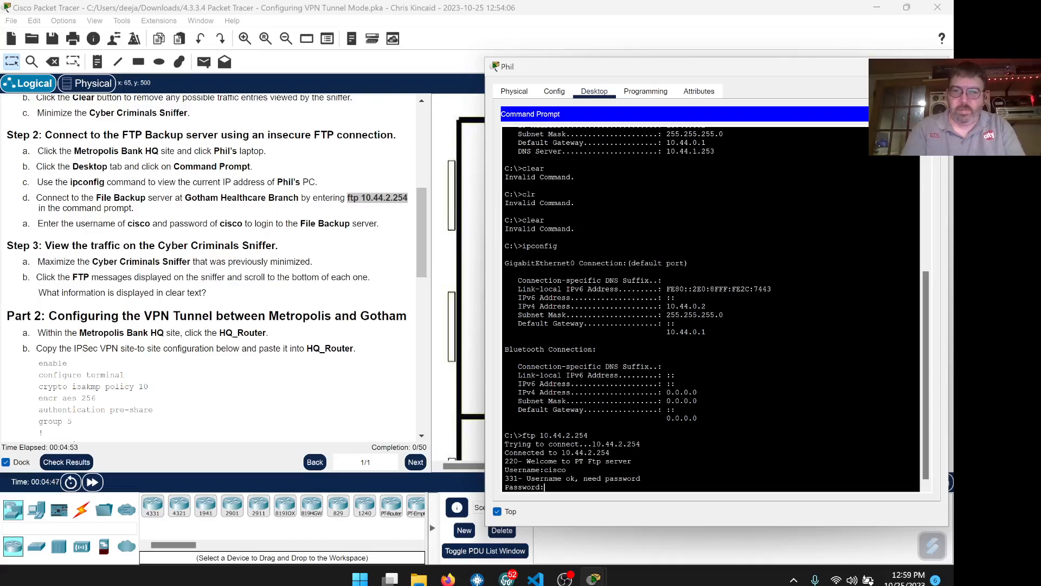
{"action": "key", "text": "Return"}
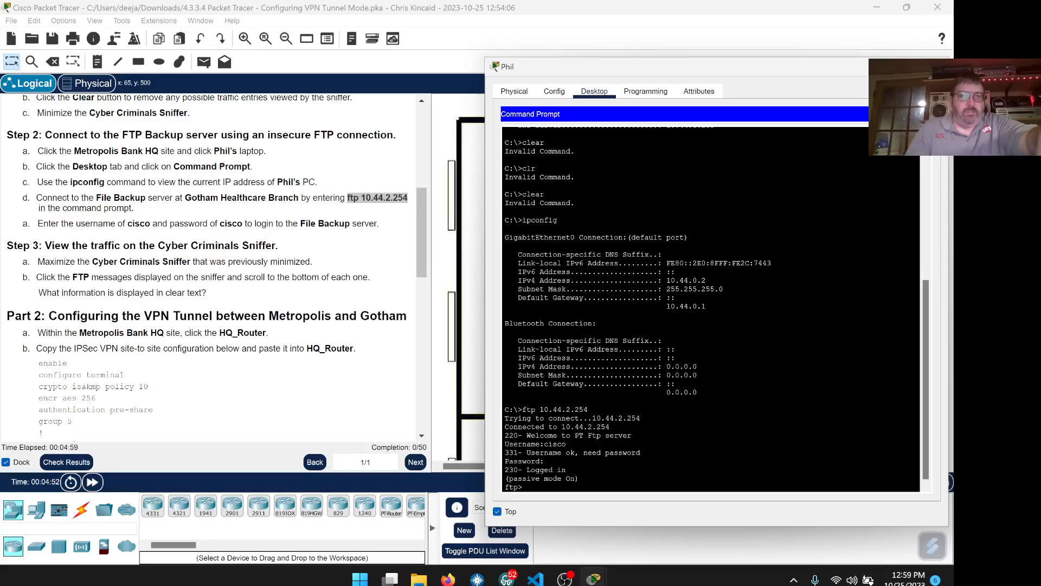
{"action": "scroll", "coordinate": [350, 298], "scroll_direction": "down", "scroll_amount": 1}
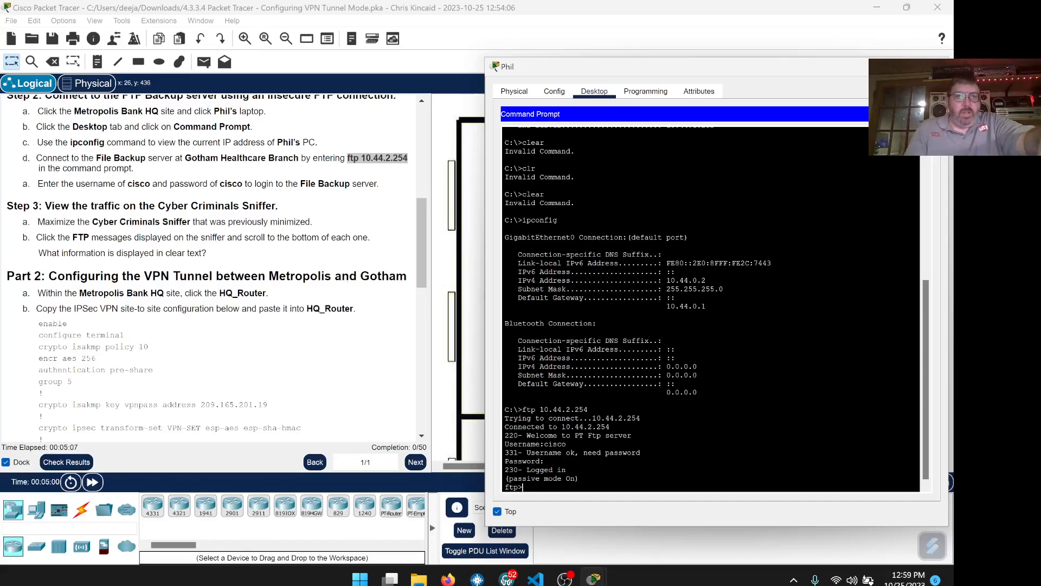
{"action": "scroll", "coordinate": [214, 269], "scroll_direction": "down", "scroll_amount": 1}
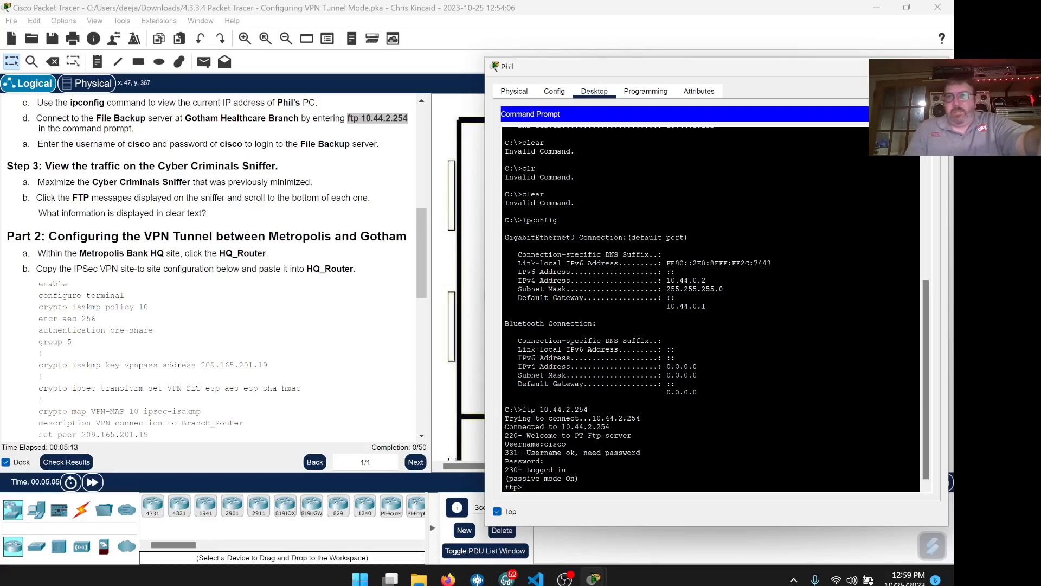
{"action": "left_click_drag", "start_coordinate": [647, 65], "coordinate": [652, 36]}
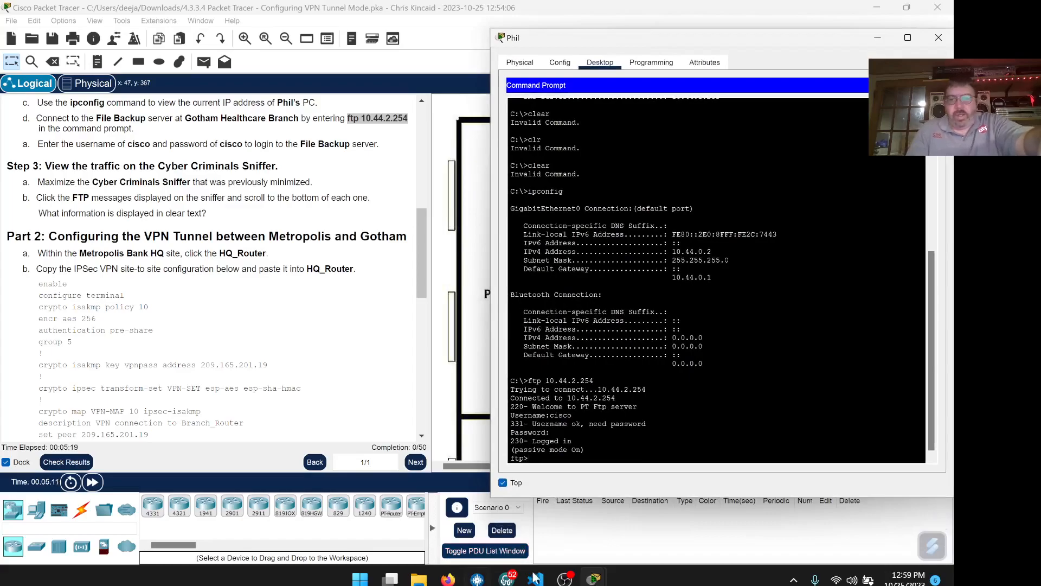
- Bring up the Cyber Criminals Sniffer and read the clear-text USER command in the first FTP packet
{"action": "mouse_move", "coordinate": [593, 579]}
{"action": "left_click", "coordinate": [614, 522]}
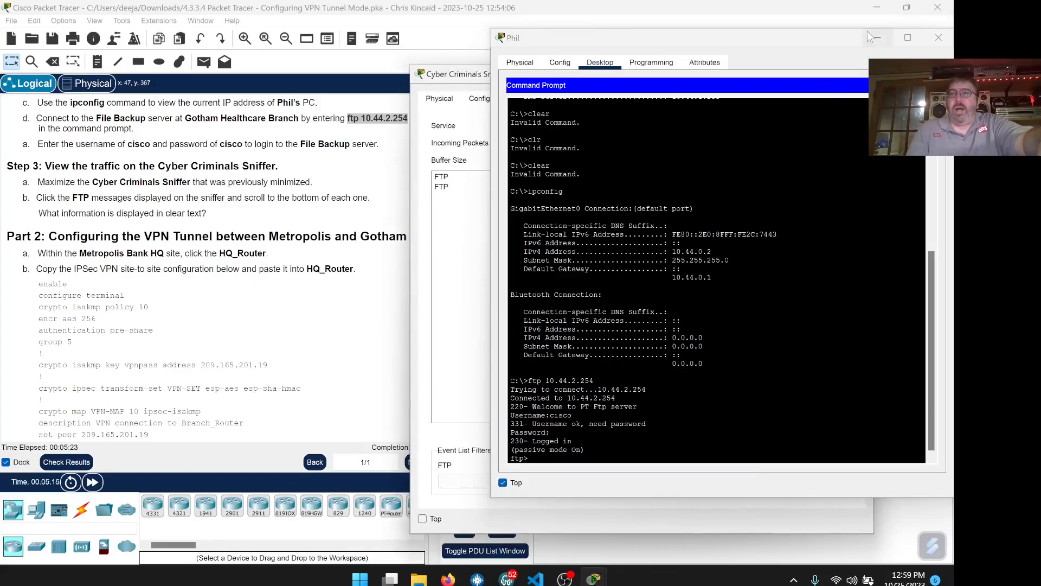
{"action": "left_click_drag", "start_coordinate": [476, 74], "coordinate": [96, 33]}
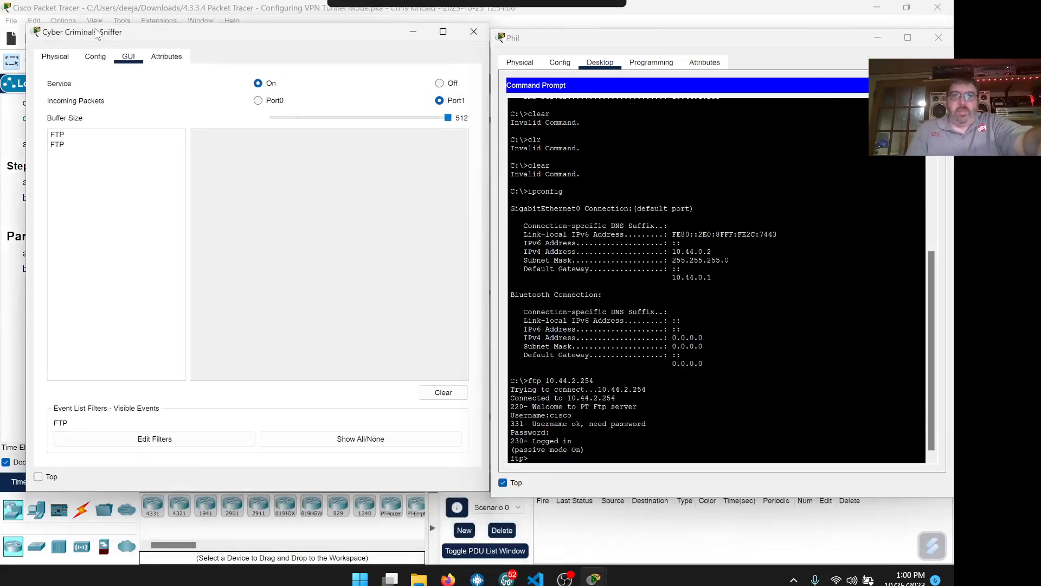
{"action": "left_click", "coordinate": [60, 134]}
{"action": "scroll", "coordinate": [325, 255], "scroll_direction": "down", "scroll_amount": 5}
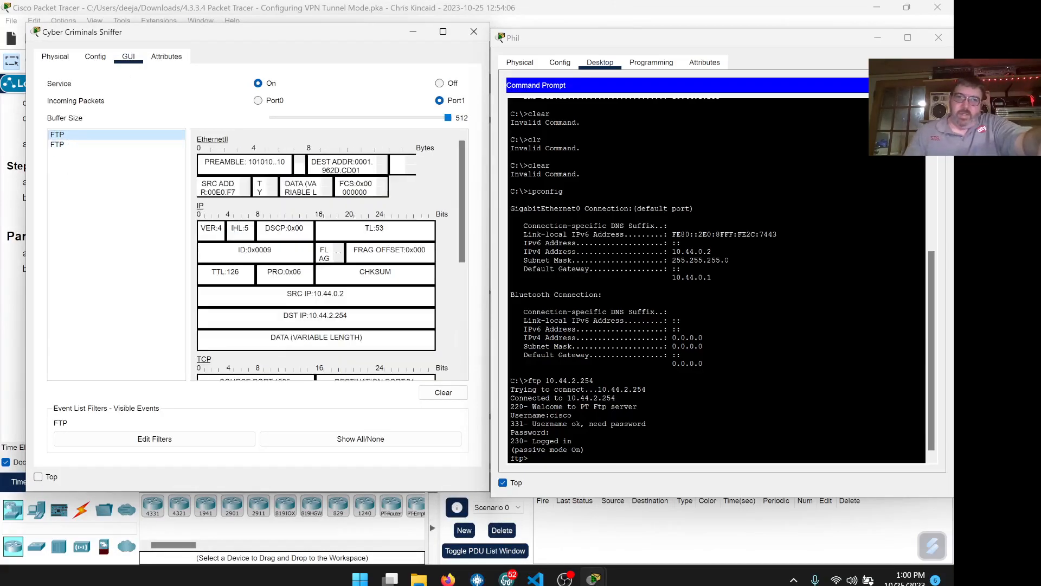
{"action": "scroll", "coordinate": [325, 255], "scroll_direction": "down", "scroll_amount": 3}
{"action": "left_click_drag", "start_coordinate": [349, 361], "coordinate": [277, 339]}
{"action": "left_click", "coordinate": [352, 339]}
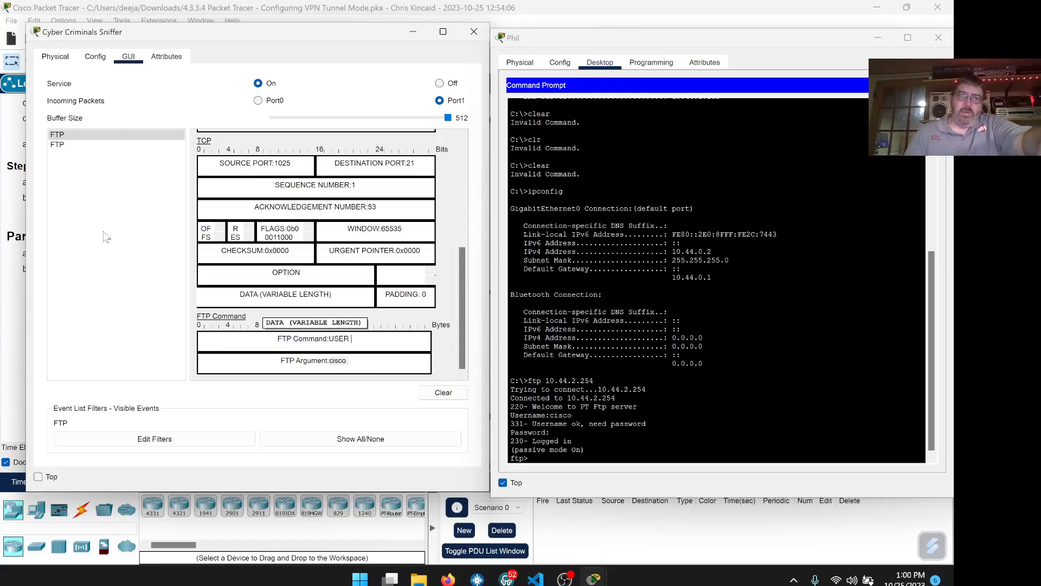
- Read the clear-text PASS value in the second FTP packet, then minimize the sniffer
{"action": "left_click", "coordinate": [57, 145]}
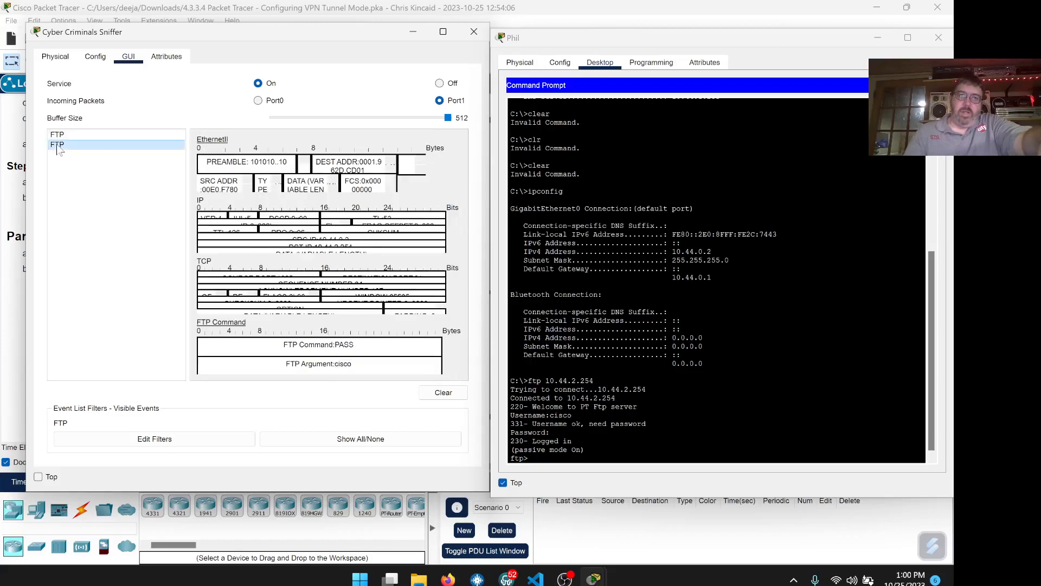
{"action": "scroll", "coordinate": [357, 337], "scroll_direction": "down", "scroll_amount": 10}
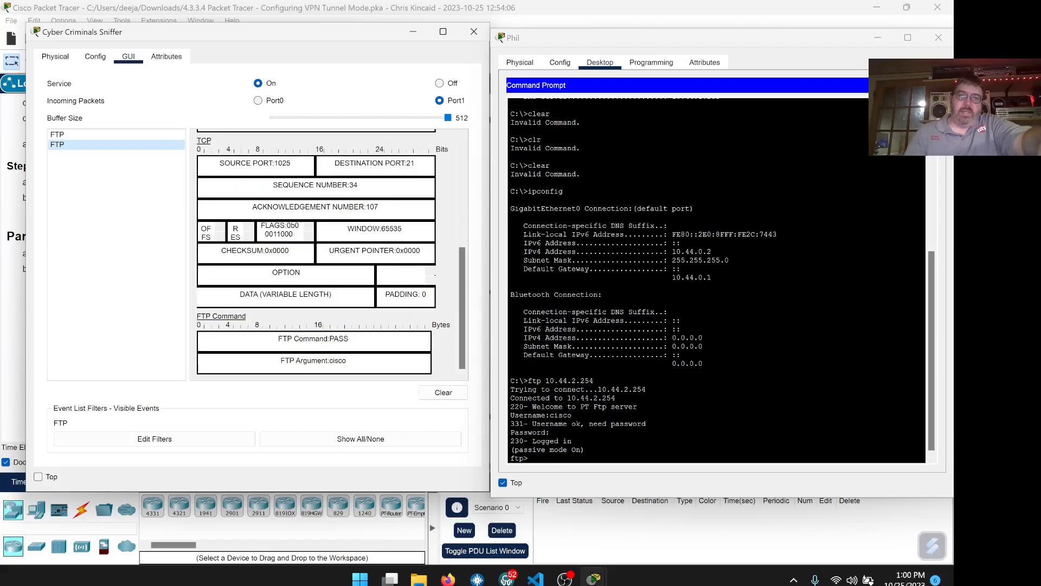
{"action": "double_click", "coordinate": [339, 338]}
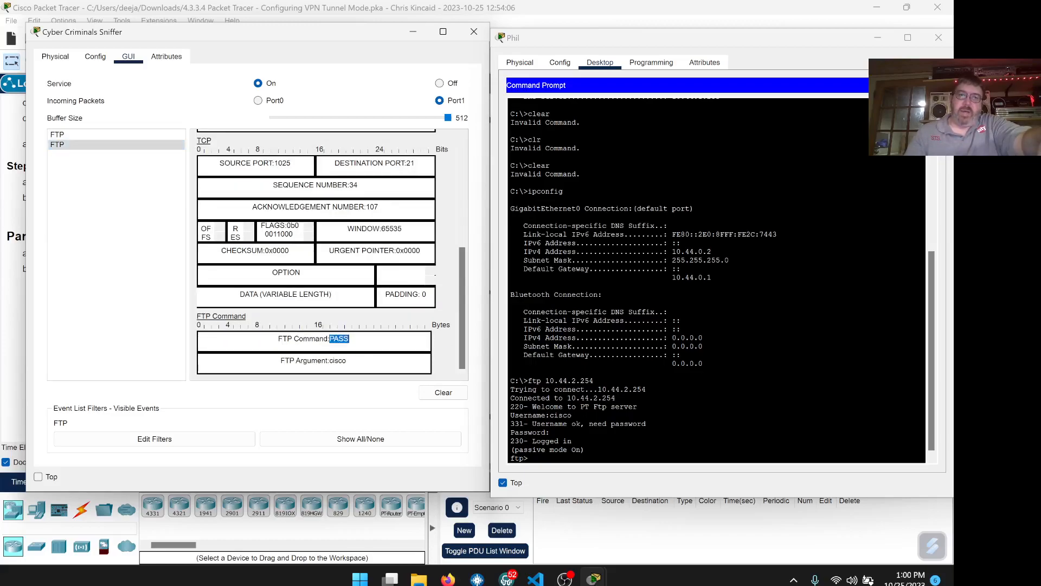
{"action": "double_click", "coordinate": [338, 361]}
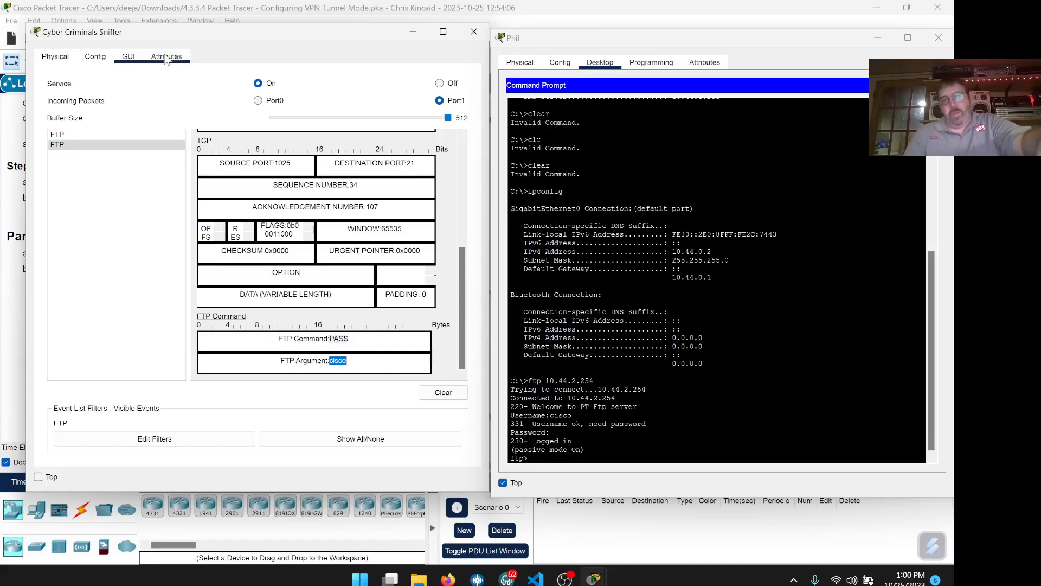
{"action": "mouse_move", "coordinate": [331, 28]}
{"action": "left_mouse_down"}
{"action": "mouse_move", "coordinate": [349, 29]}
{"action": "mouse_move", "coordinate": [337, 32]}
{"action": "left_mouse_up"}
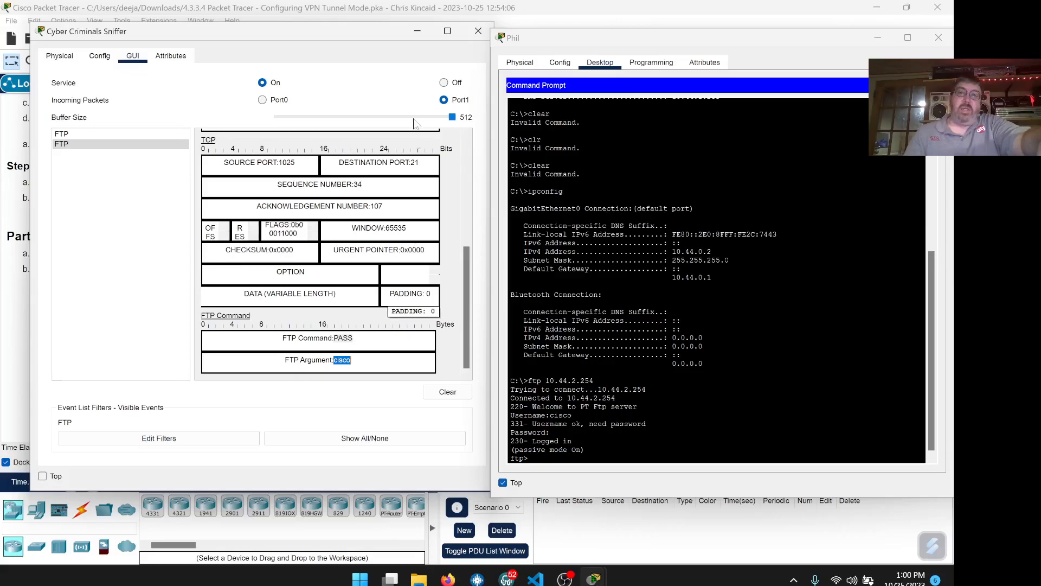
{"action": "left_click", "coordinate": [418, 32]}
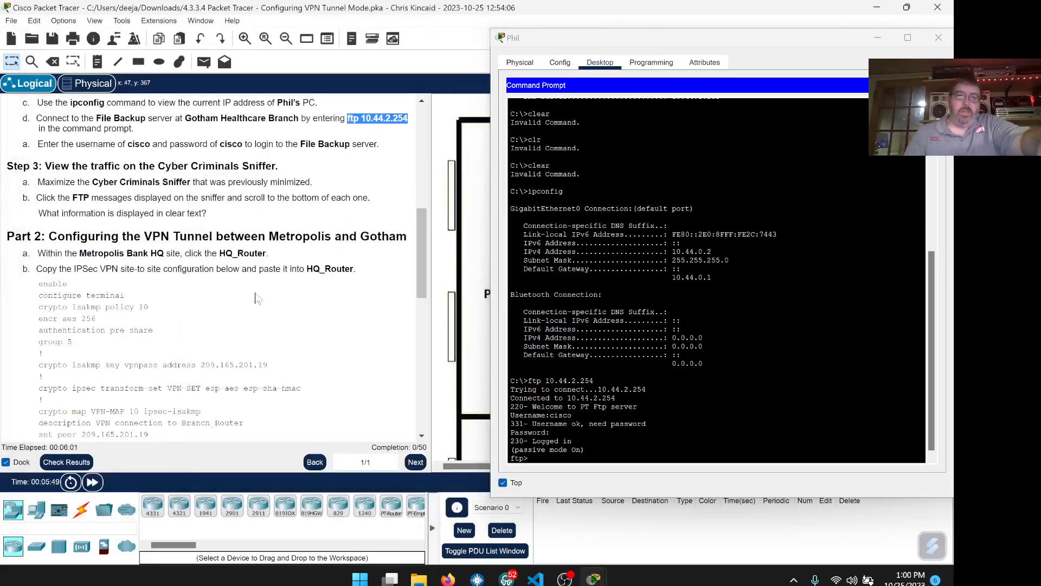
{"action": "scroll", "coordinate": [334, 296], "scroll_direction": "down", "scroll_amount": 1}
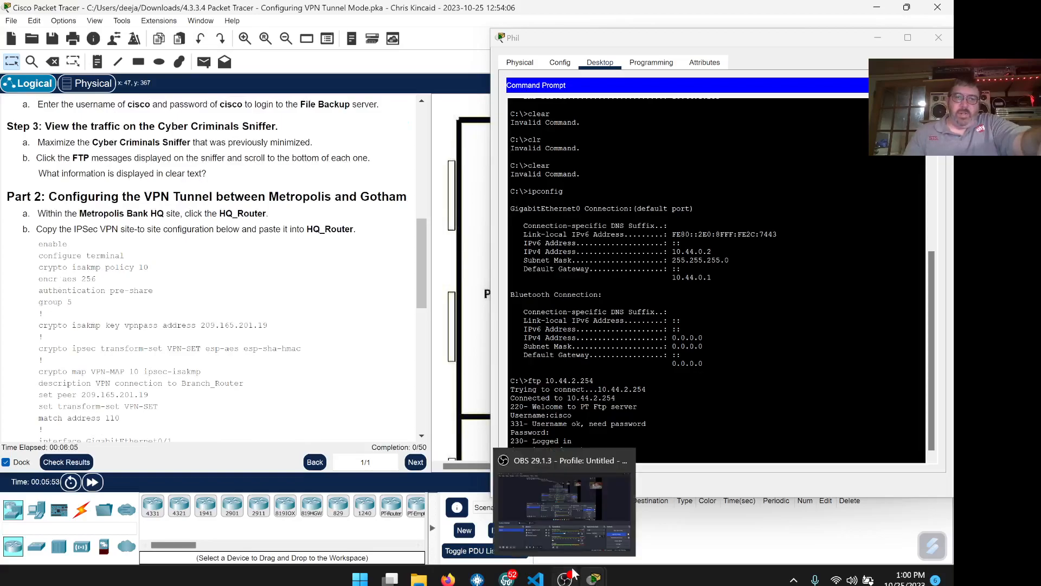
- Bring the lab PDF forward, untick Top on Phil's window and close it
{"action": "left_click", "coordinate": [448, 578]}
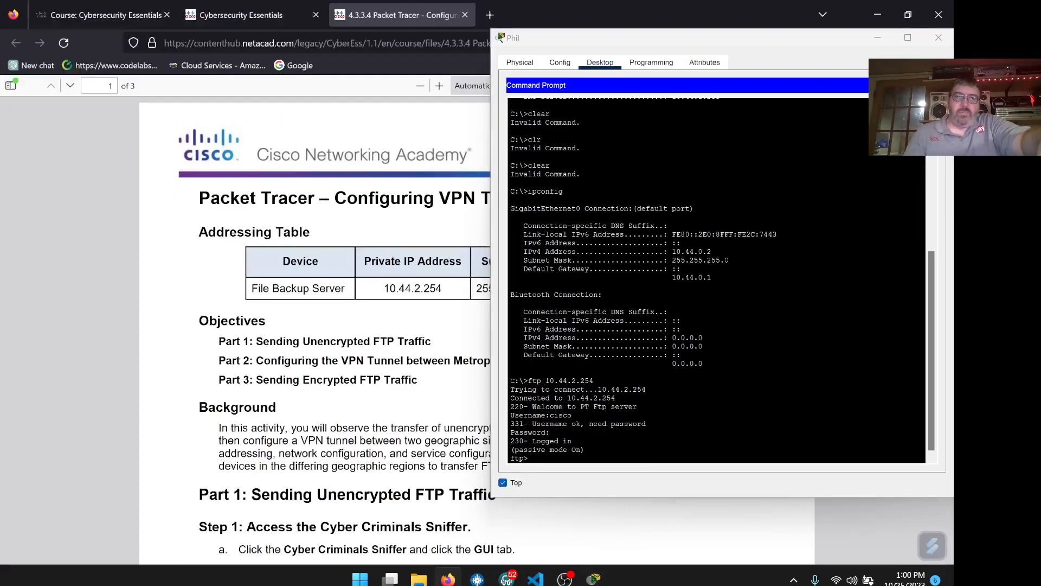
{"action": "left_click", "coordinate": [503, 483]}
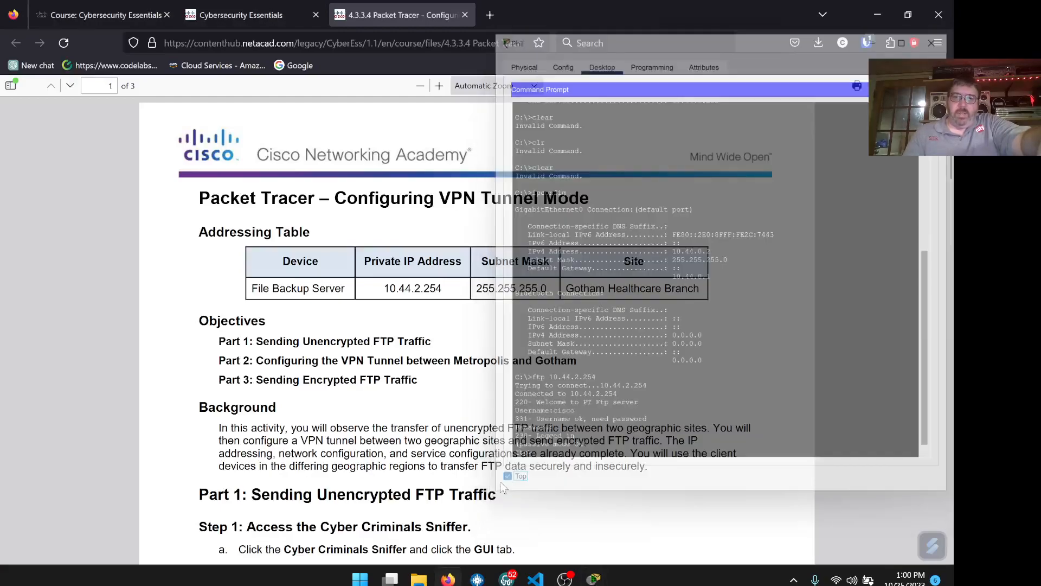
{"action": "left_click", "coordinate": [938, 38]}
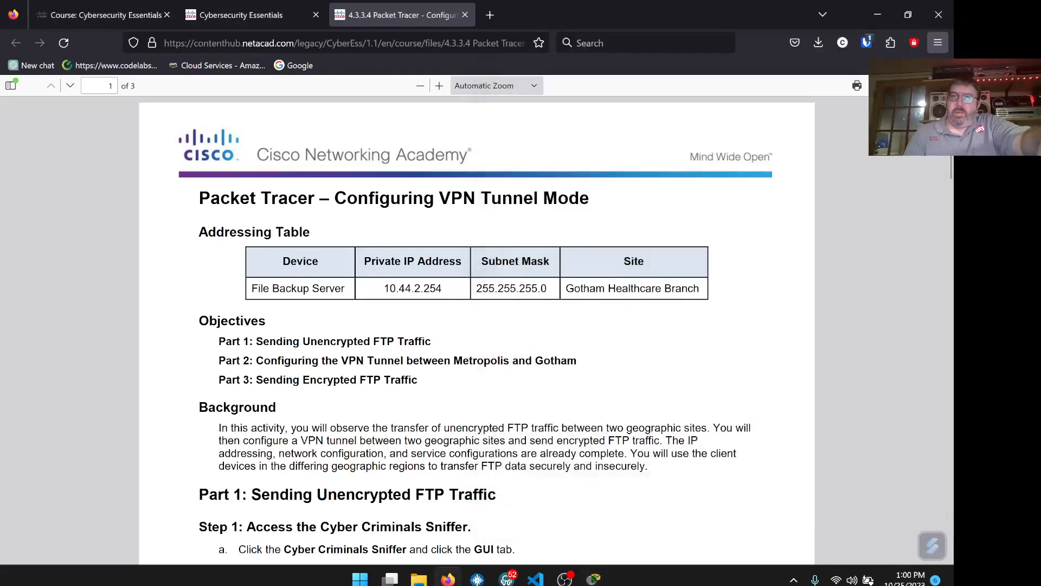
- Fill the Step 3 clear-text answer field with the sniffed FTP username and password
{"action": "scroll", "coordinate": [490, 316], "scroll_direction": "down", "scroll_amount": 4}
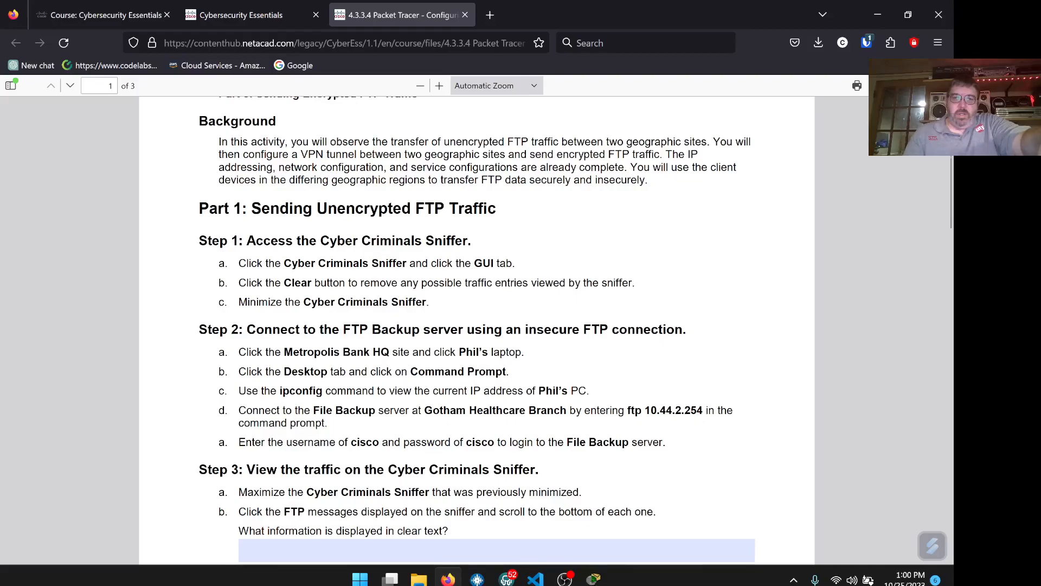
{"action": "scroll", "coordinate": [392, 336], "scroll_direction": "down", "scroll_amount": 1}
{"action": "left_click", "coordinate": [400, 478]}
{"action": "type", "text": "Username"}
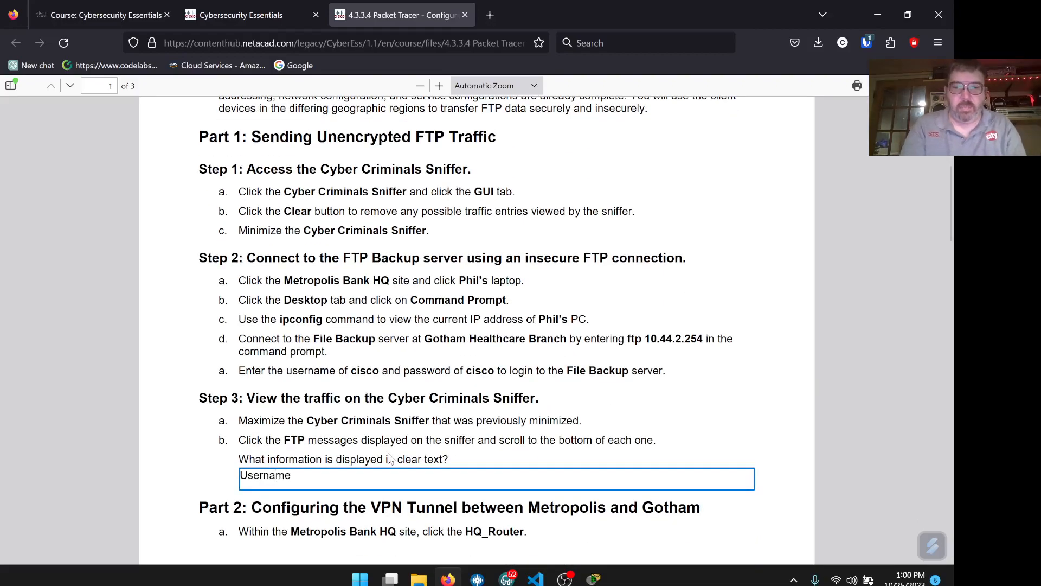
{"action": "type", "text": ": cis"}
{"action": "key", "text": "BackSpace"}
{"action": "type", "text": "isco"}
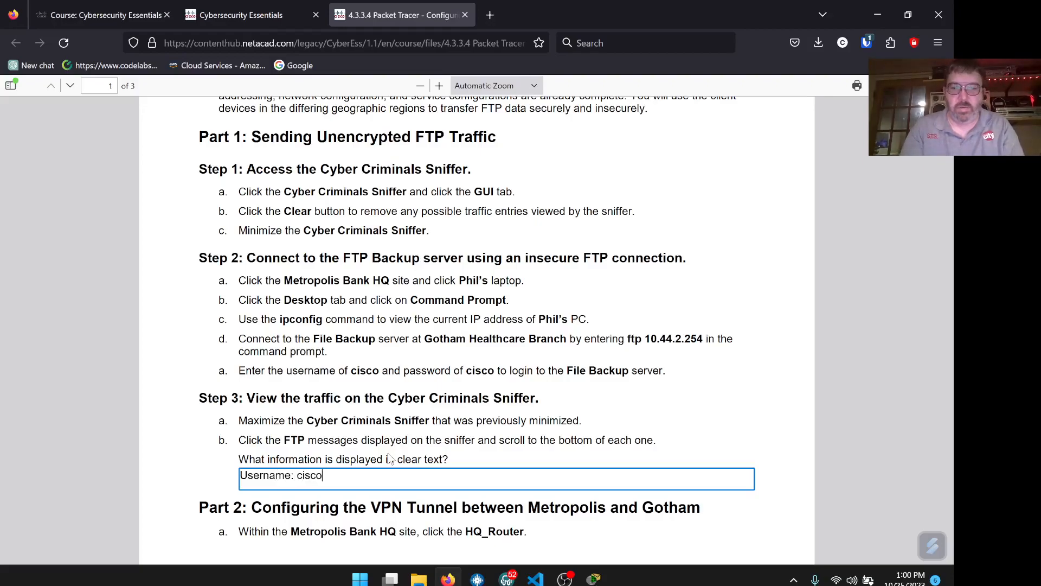
{"action": "type", "text": " and"}
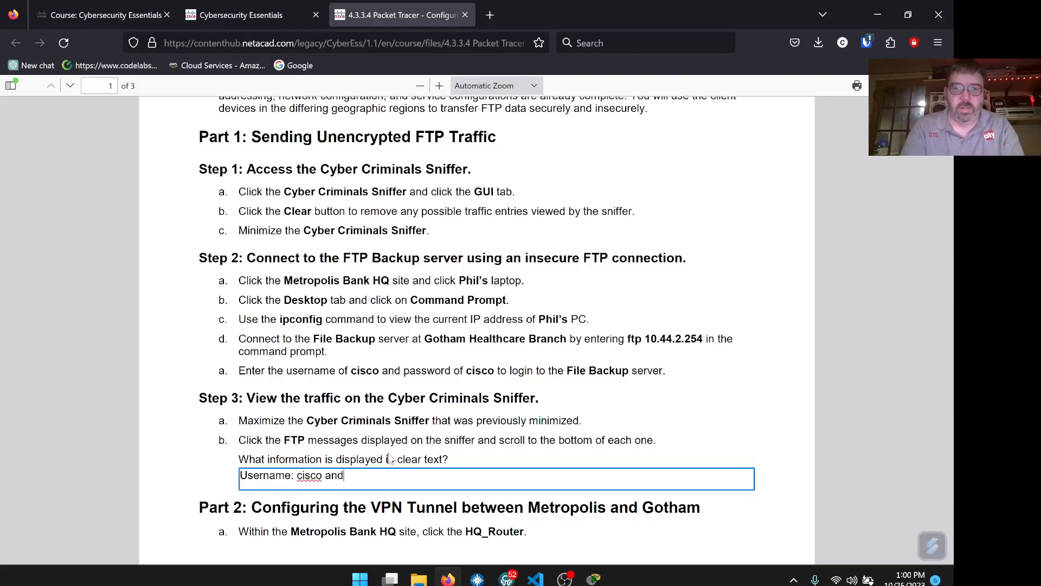
{"action": "type", "text": " Passw"}
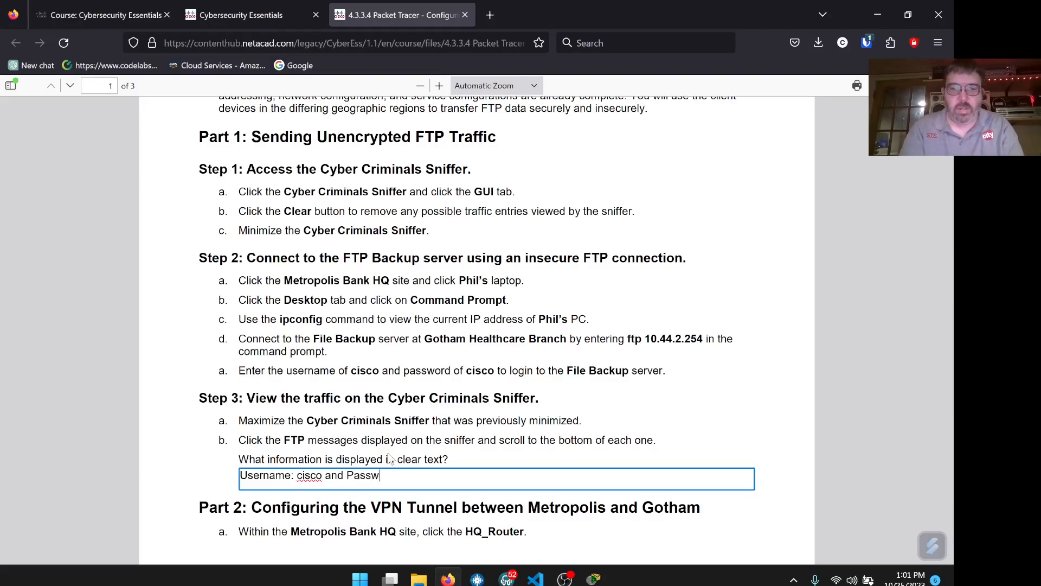
{"action": "type", "text": "ord: cisco"}
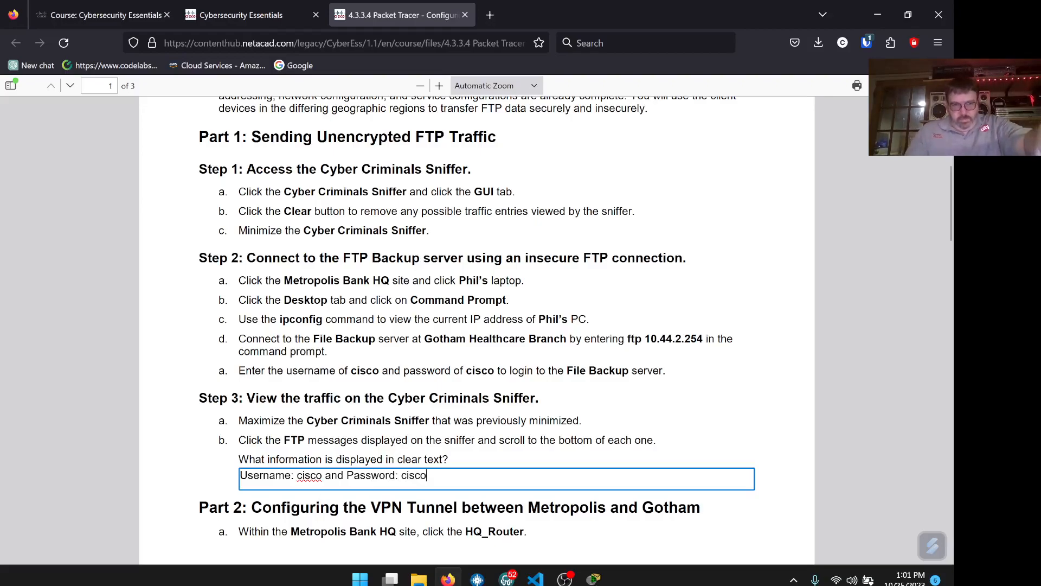
{"action": "left_click_drag", "start_coordinate": [428, 476], "coordinate": [240, 476]}
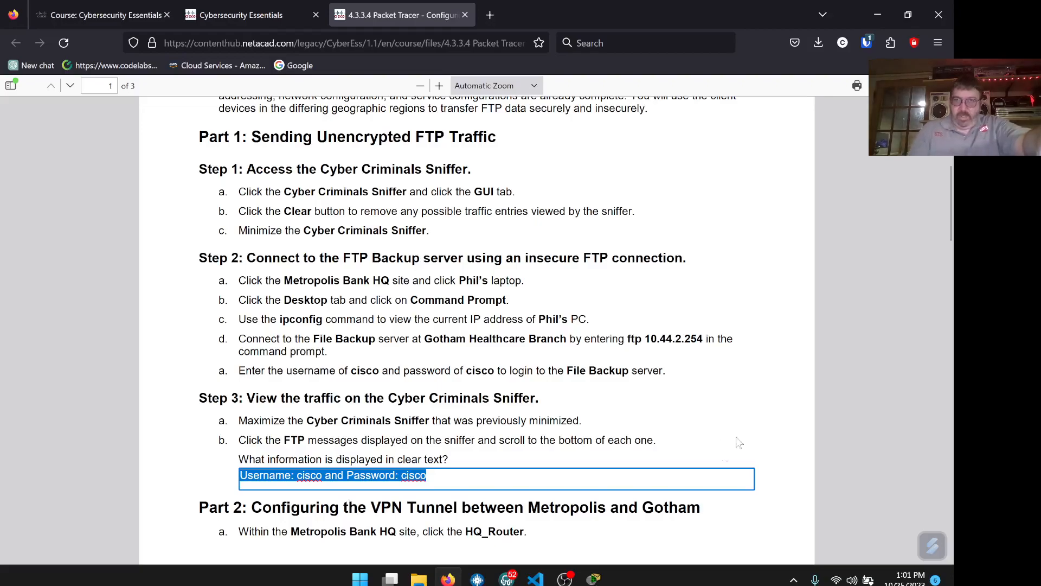
{"action": "scroll", "coordinate": [735, 413], "scroll_direction": "down", "scroll_amount": 6}
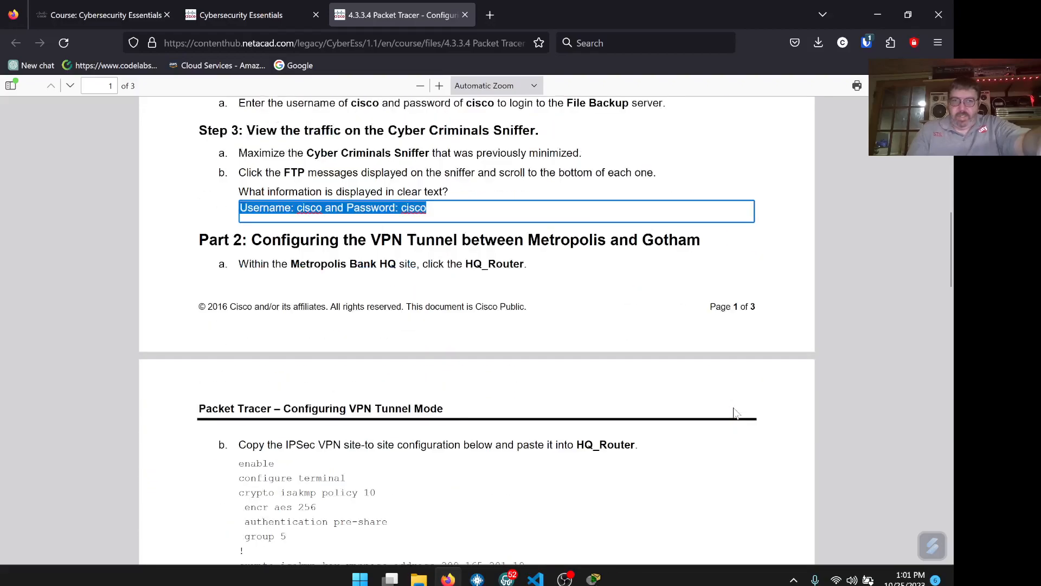
- Scroll the instructions to Part 2, pan the workspace right and open HQ_Router
{"action": "mouse_move", "coordinate": [594, 577]}
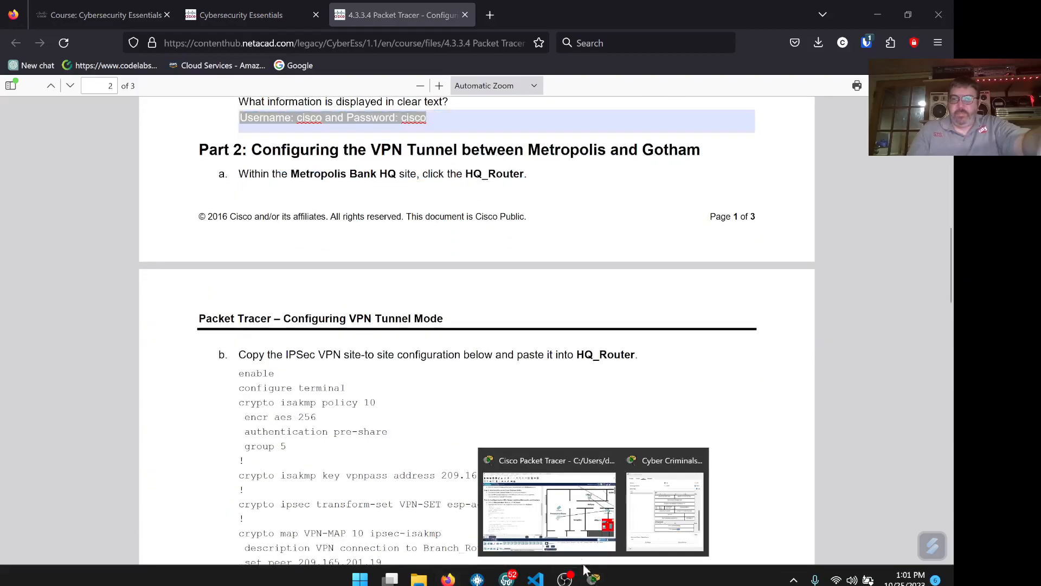
{"action": "left_click", "coordinate": [566, 526]}
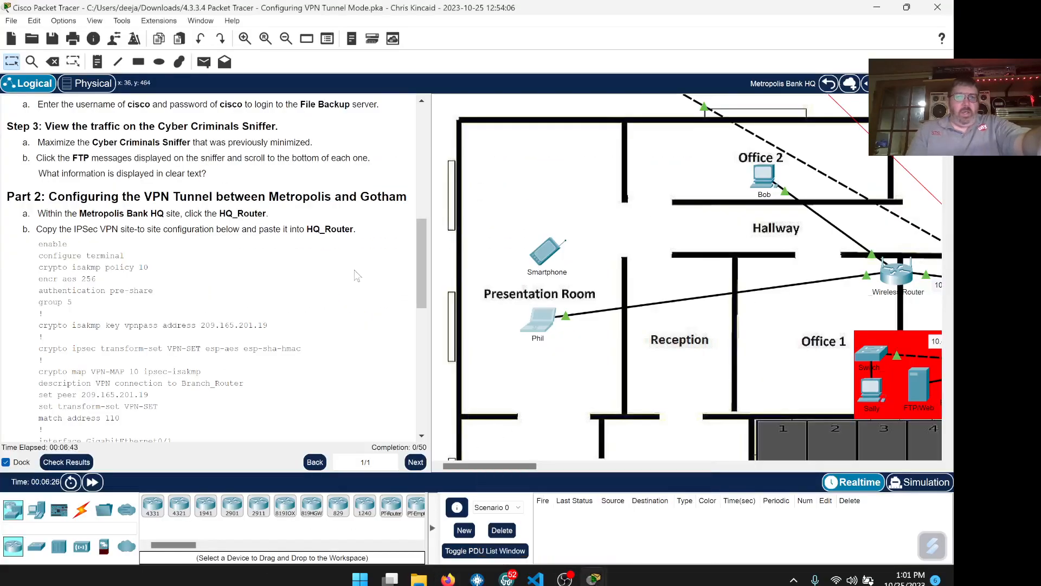
{"action": "scroll", "coordinate": [287, 260], "scroll_direction": "down", "scroll_amount": 3}
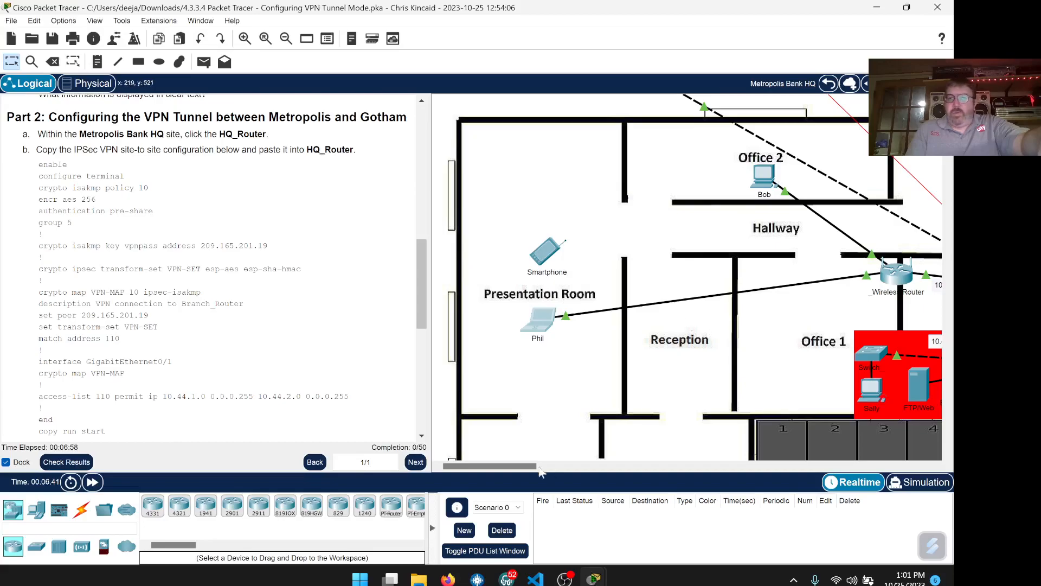
{"action": "left_click_drag", "start_coordinate": [521, 466], "coordinate": [530, 467]}
{"action": "left_click_drag", "start_coordinate": [542, 466], "coordinate": [561, 467]}
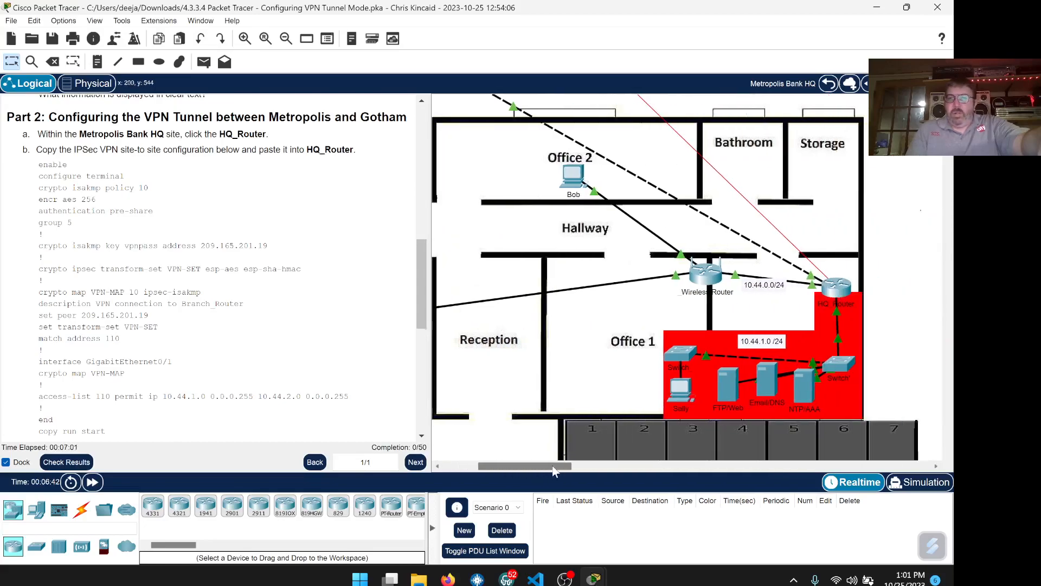
{"action": "left_click", "coordinate": [838, 290]}
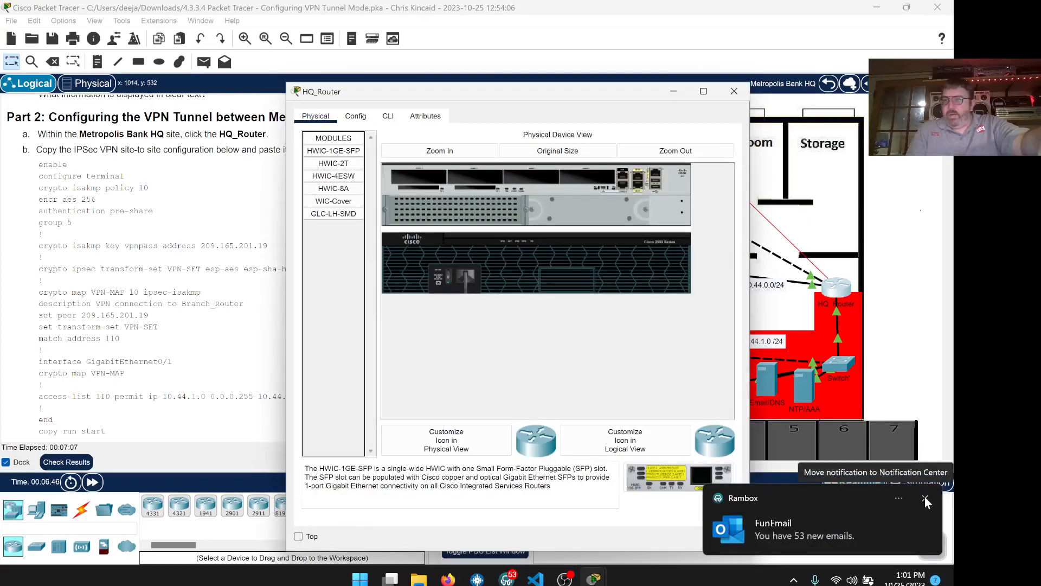
- Dismiss the email notification and drag the HQ_Router window to the upper right
{"action": "left_click", "coordinate": [926, 498]}
{"action": "left_click_drag", "start_coordinate": [474, 96], "coordinate": [630, 58]}
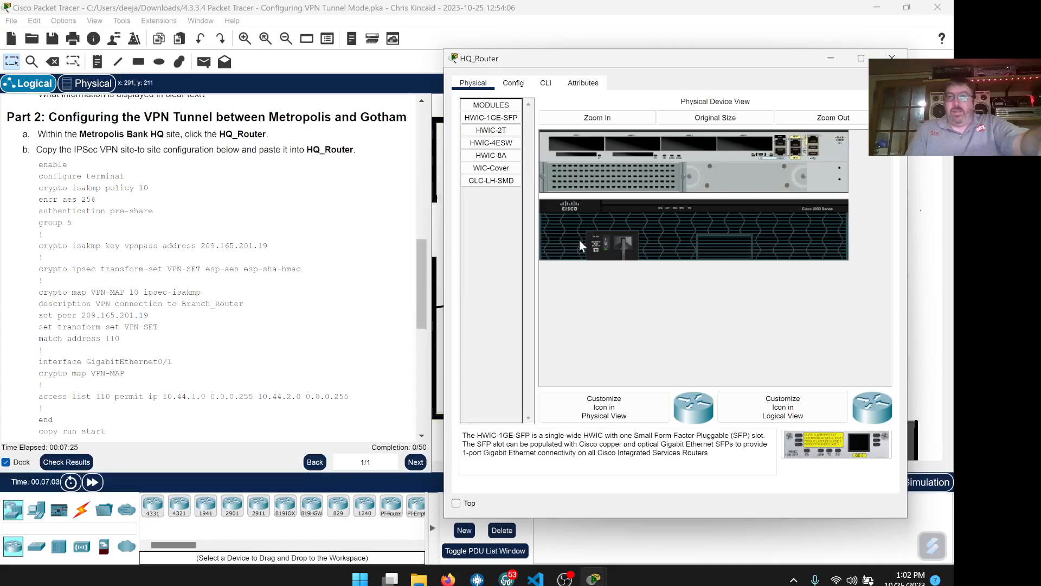
{"action": "left_click_drag", "start_coordinate": [610, 61], "coordinate": [626, 43]}
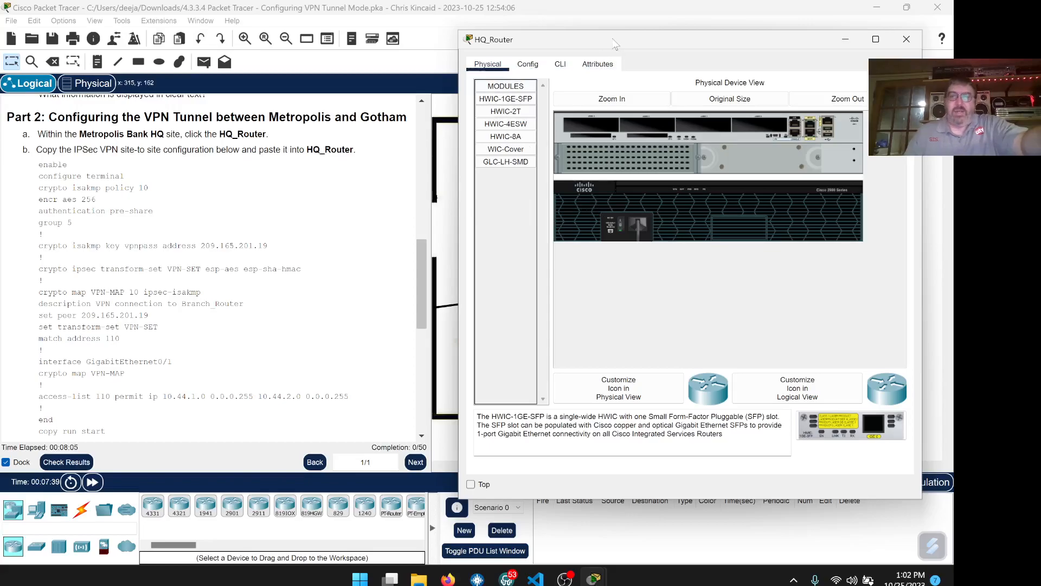
- Switch HQ_Router to its CLI tab and press Enter to reach the HQ_Router> prompt
{"action": "left_click", "coordinate": [561, 69]}
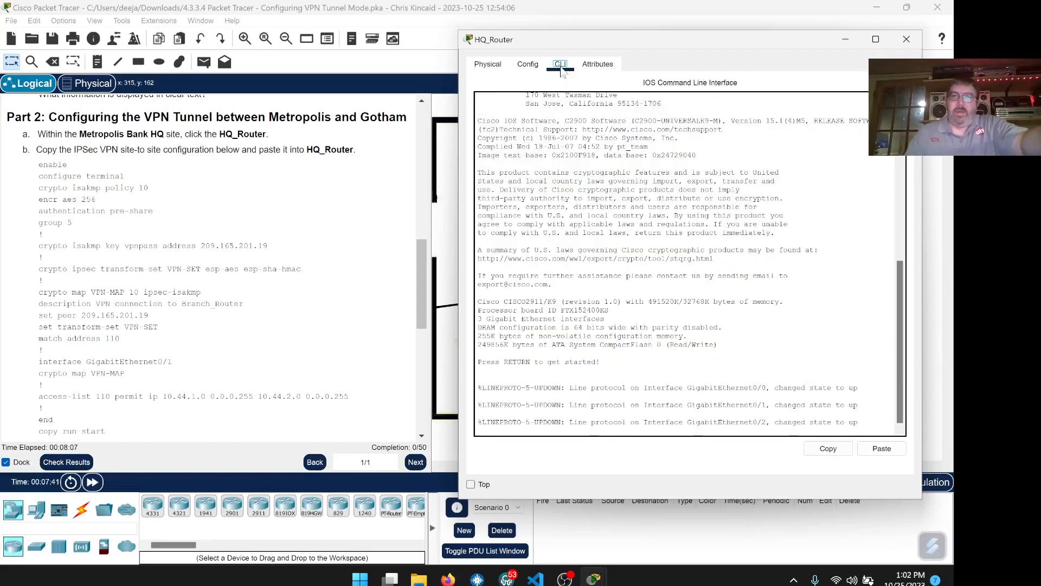
{"action": "scroll", "coordinate": [689, 266], "scroll_direction": "up", "scroll_amount": 12}
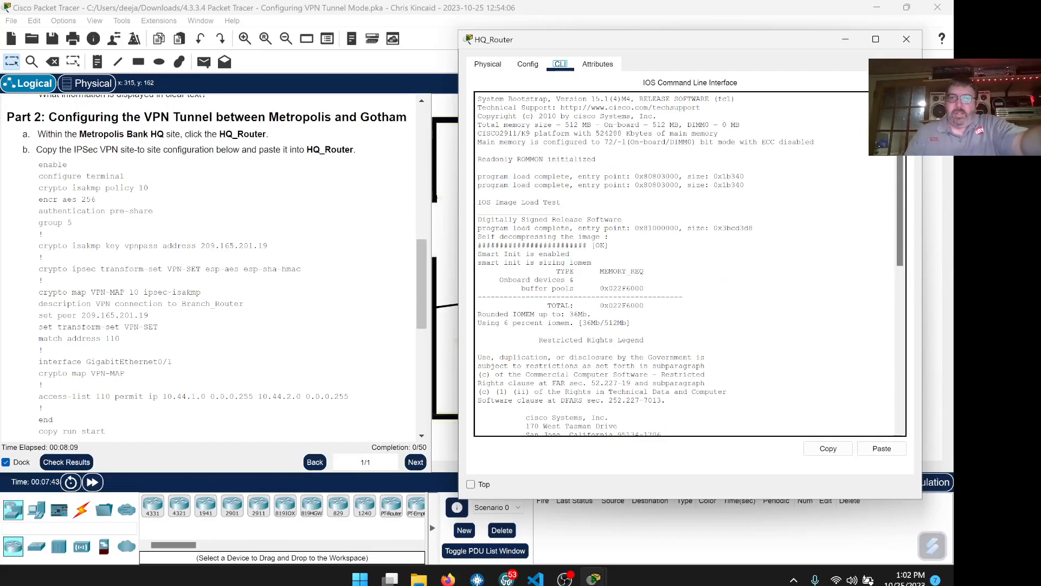
{"action": "scroll", "coordinate": [689, 266], "scroll_direction": "down", "scroll_amount": 12}
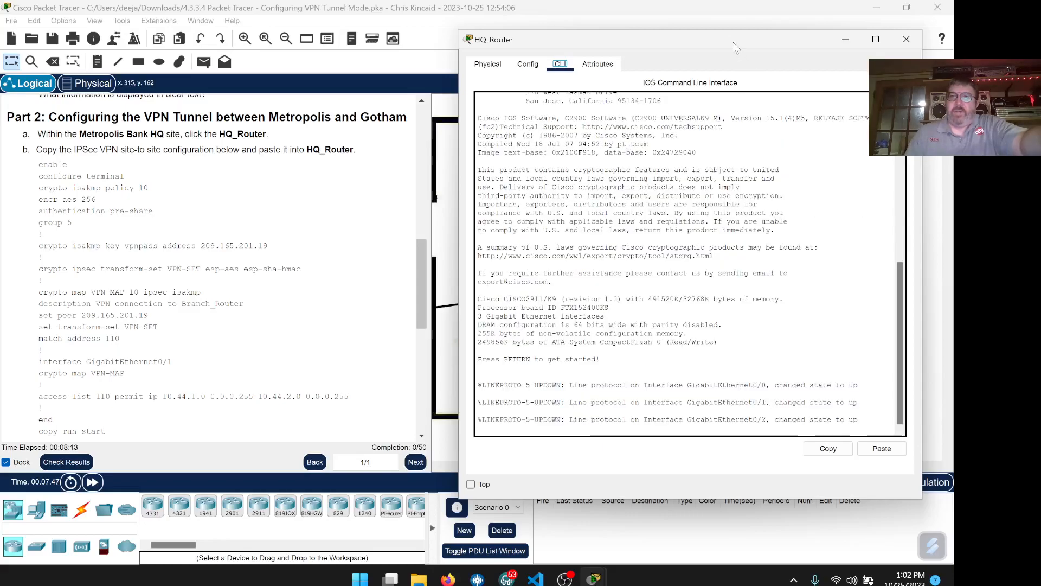
{"action": "left_click_drag", "start_coordinate": [737, 39], "coordinate": [738, 30]}
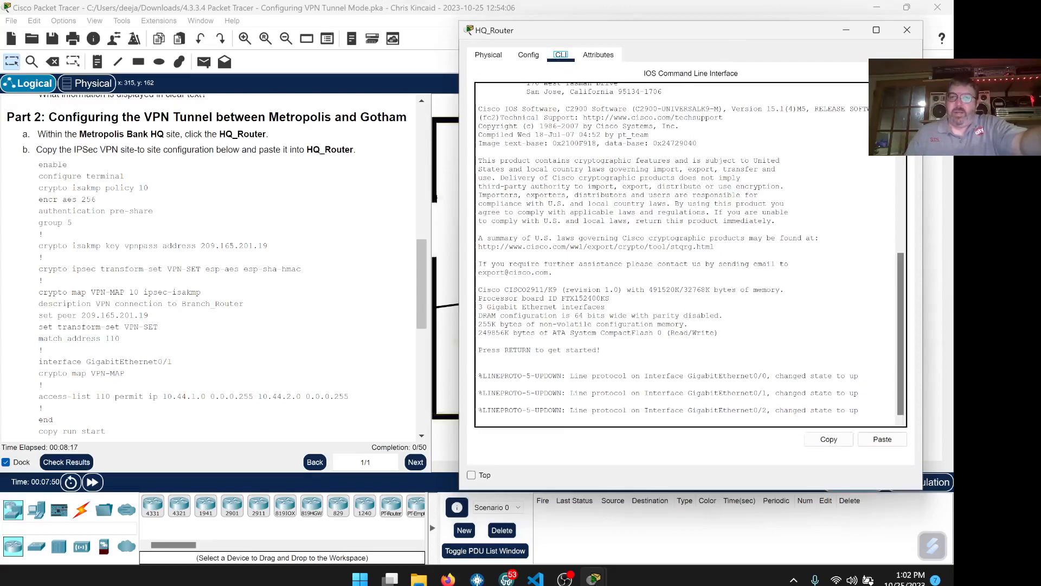
{"action": "left_click", "coordinate": [479, 402]}
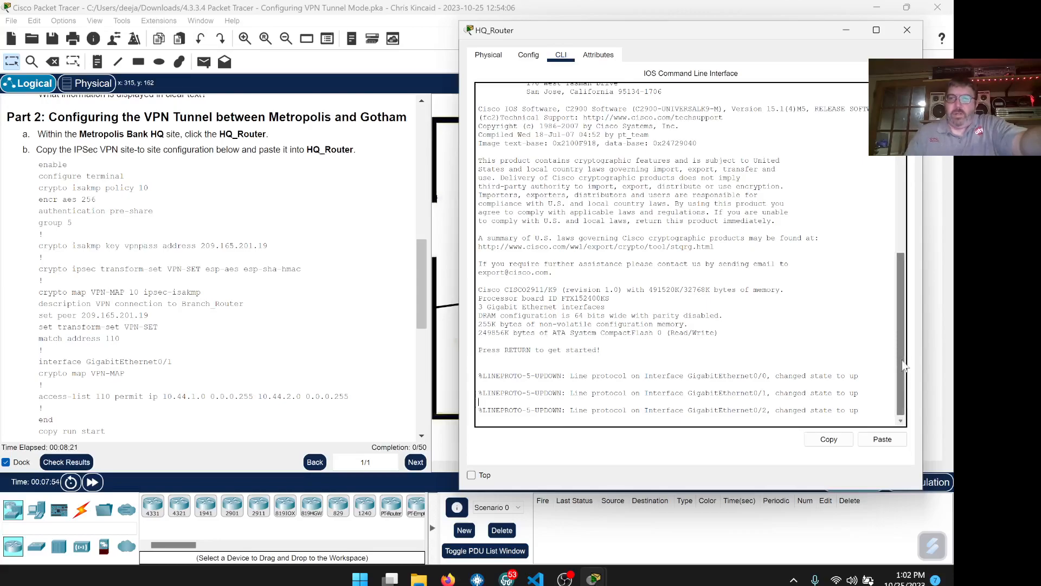
{"action": "left_click", "coordinate": [860, 410]}
{"action": "key", "text": "Return"}
{"action": "key", "text": "Return"}
{"action": "key", "text": "Return"}
{"action": "key", "text": "Return"}
{"action": "key", "text": "Return"}
{"action": "key", "text": "Return"}
{"action": "key", "text": "Return"}
{"action": "key", "text": "Return"}
{"action": "key", "text": "Return"}
{"action": "key", "text": "Return"}
{"action": "key", "text": "Return"}
{"action": "key", "text": "Return"}
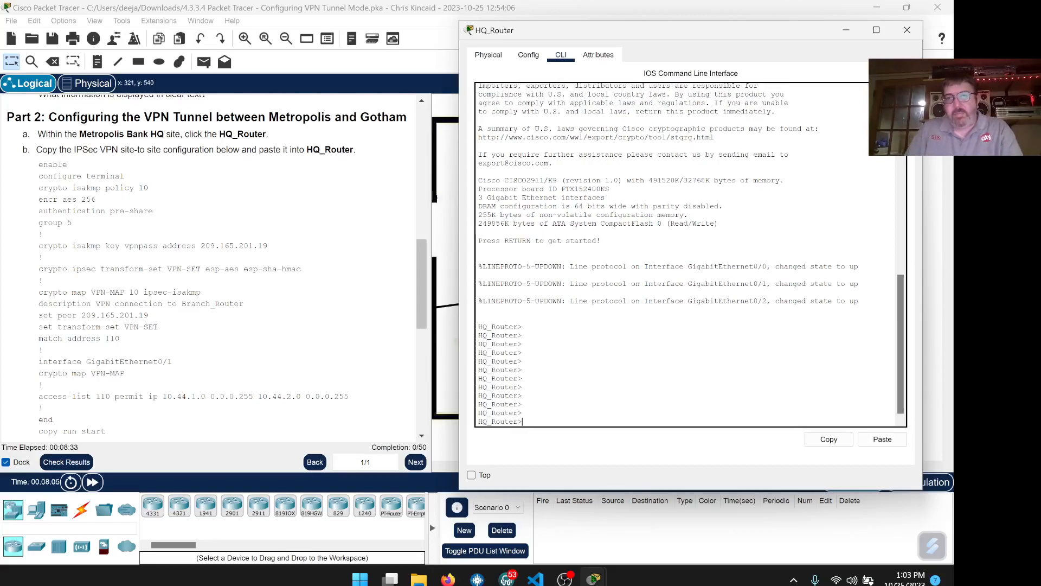
- Enter stray test text and 'clear', filling the console with blank HQ_Router> prompts
{"action": "type", "text": "efefe"}
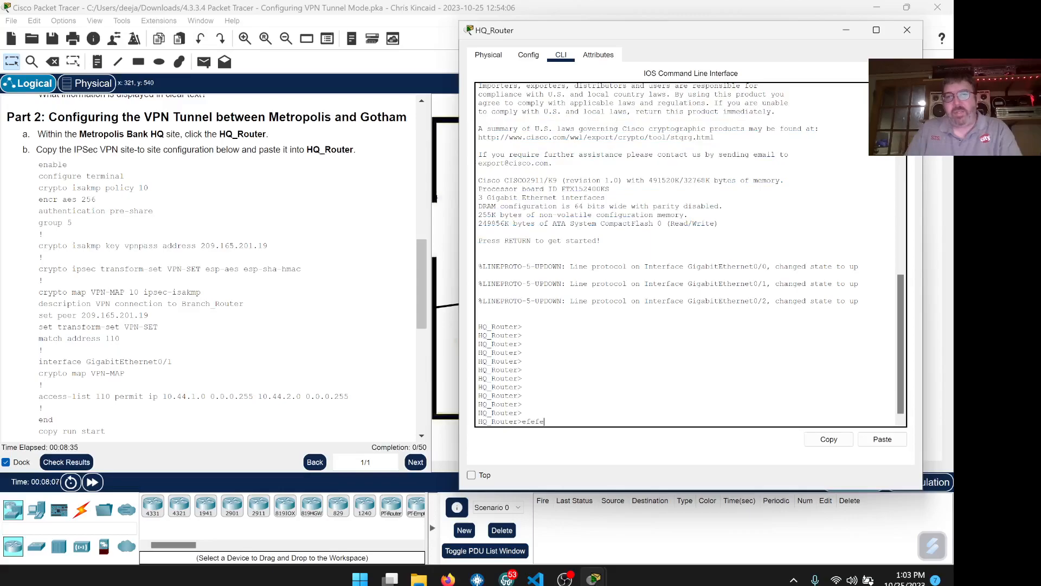
{"action": "type", "text": "wfwfwd"}
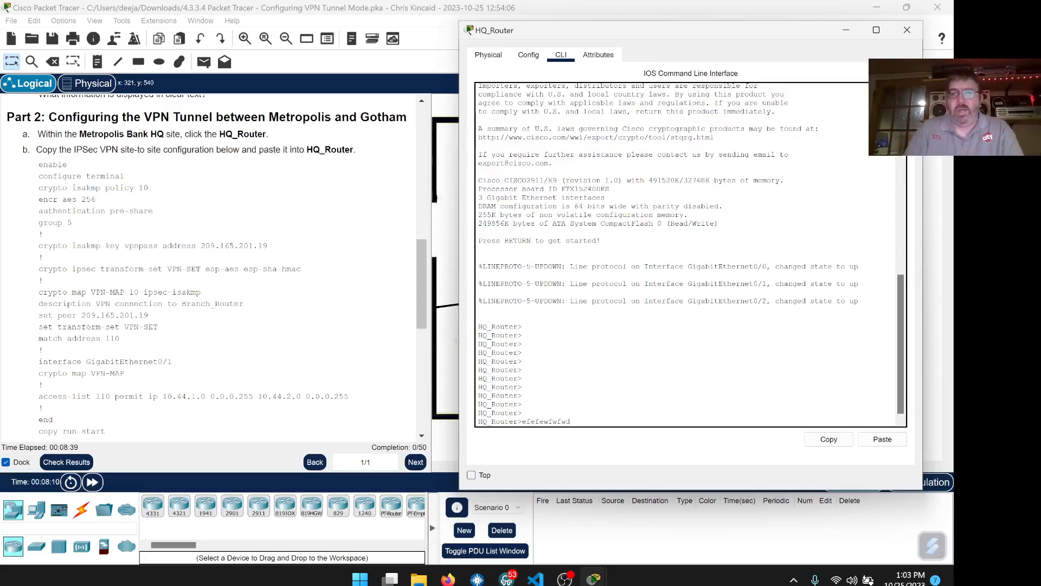
{"action": "key", "text": "Return"}
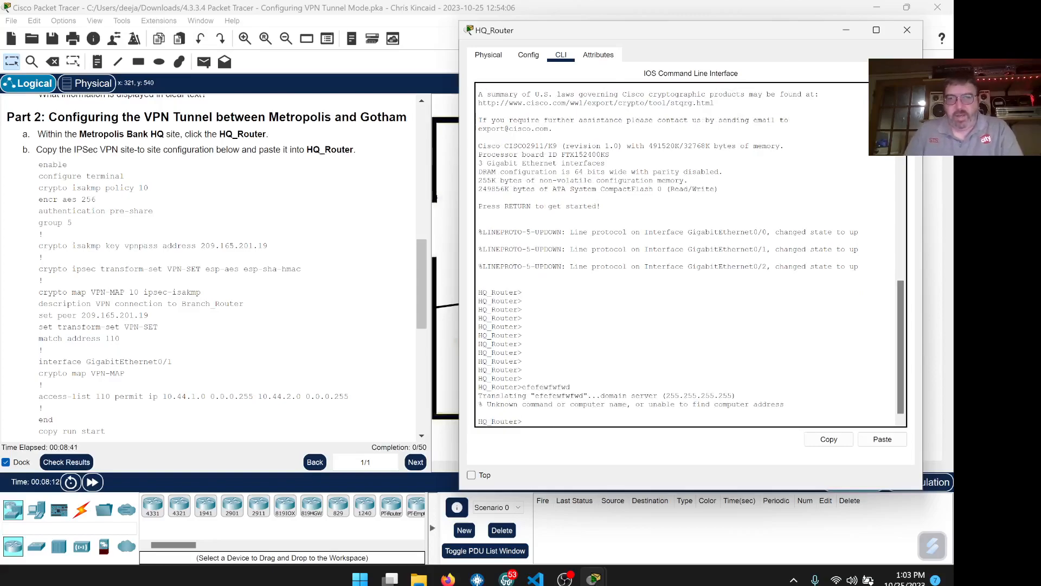
{"action": "key", "text": "Return"}
{"action": "key", "text": "Return"}
{"action": "key", "text": "Return"}
{"action": "key", "text": "Return"}
{"action": "key", "text": "Return"}
{"action": "key", "text": "Return"}
{"action": "key", "text": "Return"}
{"action": "key", "text": "Return"}
{"action": "key", "text": "Return"}
{"action": "key", "text": "Return"}
{"action": "key", "text": "Return"}
{"action": "key", "text": "Return"}
{"action": "key", "text": "Return"}
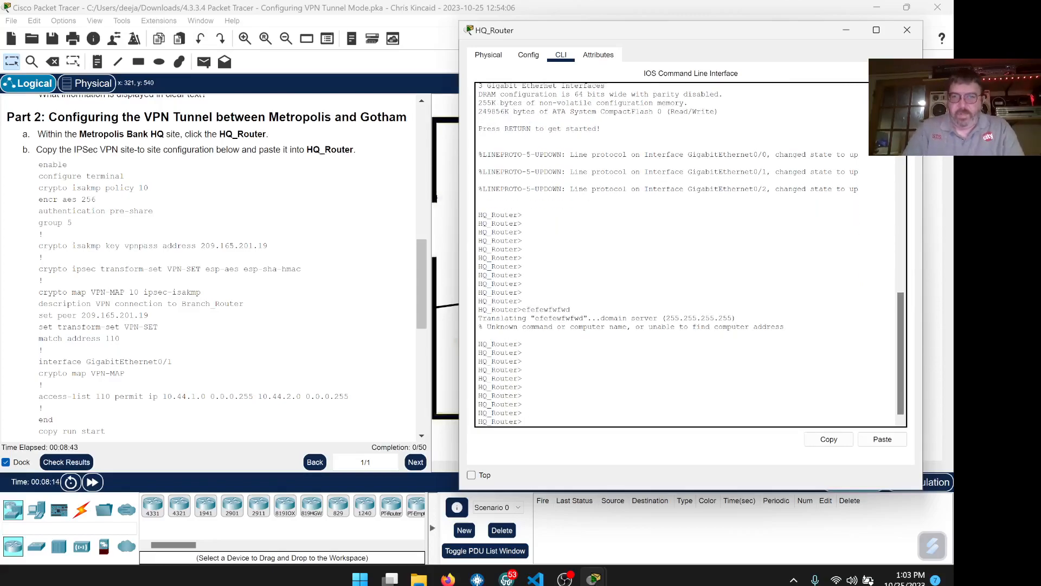
{"action": "key", "text": "Return"}
{"action": "key", "text": "Return"}
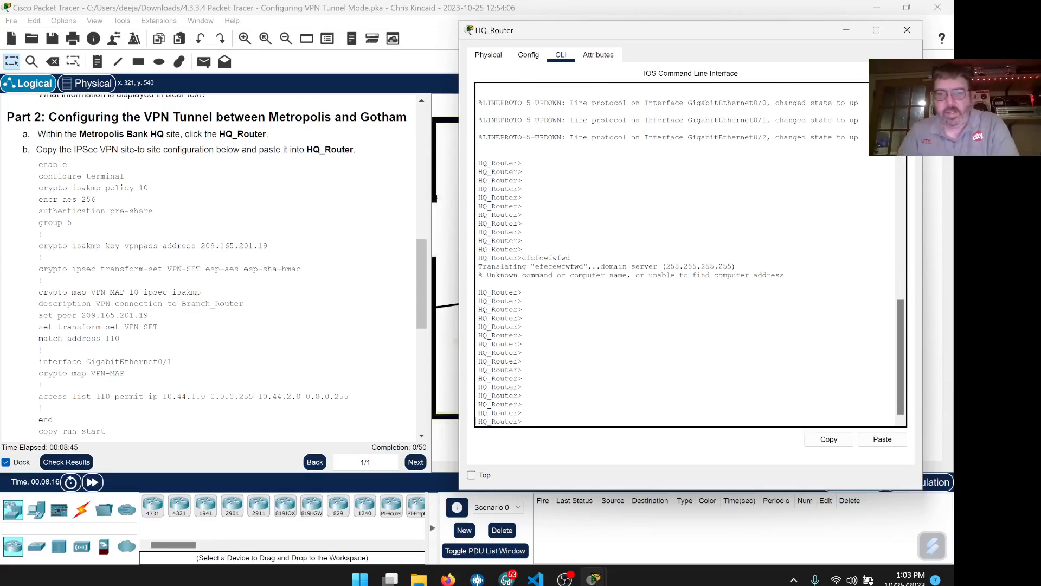
{"action": "type", "text": "clear"}
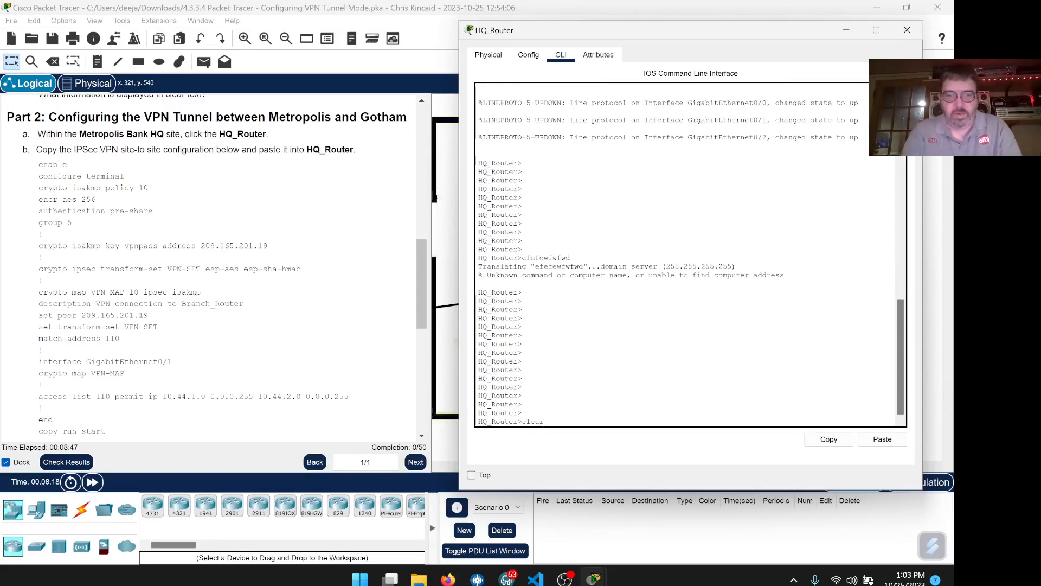
{"action": "key", "text": "Return"}
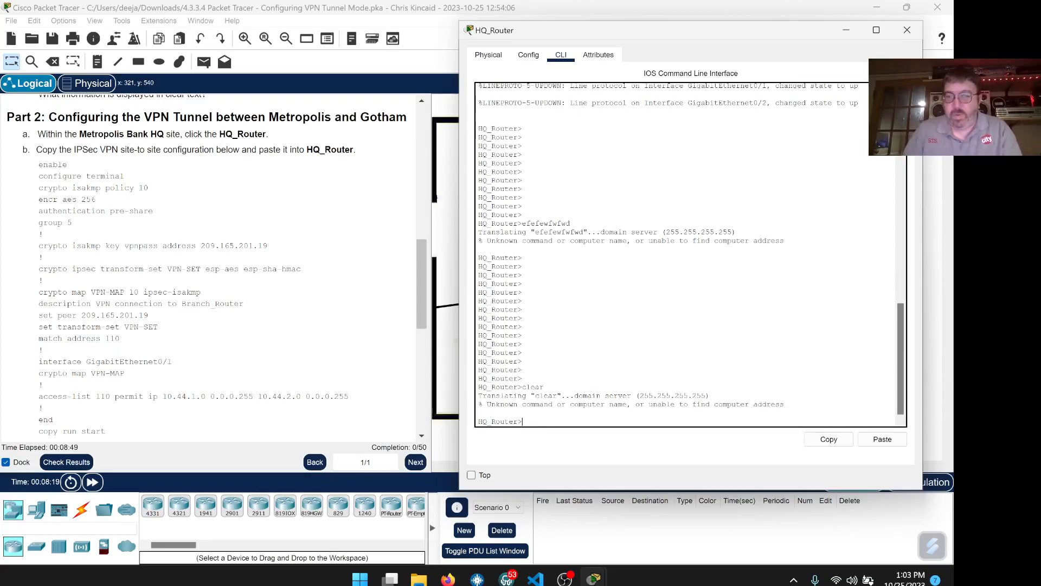
{"action": "key", "text": "Return"}
{"action": "key", "text": "Return"}
{"action": "key", "text": "Return"}
{"action": "key", "text": "Return"}
{"action": "key", "text": "Return"}
{"action": "key", "text": "Return"}
{"action": "key", "text": "Return"}
{"action": "key", "text": "Return"}
{"action": "key", "text": "Return"}
{"action": "key", "text": "Return"}
{"action": "key", "text": "Return"}
{"action": "key", "text": "Return"}
{"action": "key", "text": "Return"}
{"action": "key", "text": "Return"}
{"action": "key", "text": "Return"}
{"action": "key", "text": "Return"}
{"action": "key", "text": "Return"}
{"action": "key", "text": "Return"}
{"action": "key", "text": "Return"}
{"action": "key", "text": "Return"}
{"action": "key", "text": "Return"}
{"action": "key", "text": "Return"}
{"action": "key", "text": "Return"}
{"action": "key", "text": "Return"}
{"action": "key", "text": "Return"}
{"action": "key", "text": "Return"}
{"action": "key", "text": "Return"}
{"action": "key", "text": "Return"}
{"action": "key", "text": "Return"}
{"action": "key", "text": "Return"}
{"action": "key", "text": "Return"}
{"action": "key", "text": "Return"}
{"action": "key", "text": "Return"}
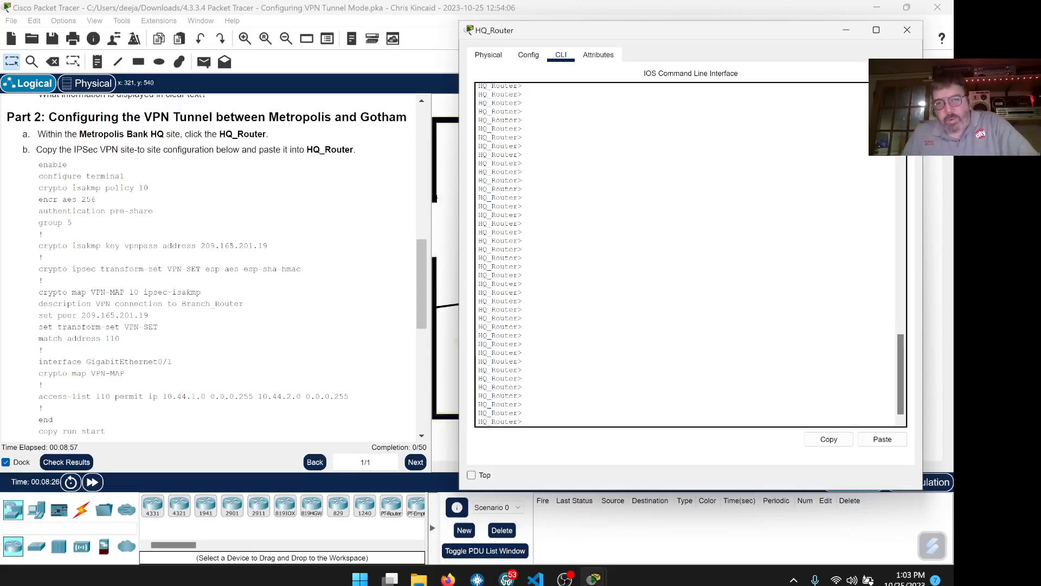
{"action": "mouse_move", "coordinate": [523, 421]}
{"action": "left_mouse_down"}
{"action": "mouse_move", "coordinate": [479, 422]}
{"action": "mouse_move", "coordinate": [524, 422]}
{"action": "left_mouse_up"}
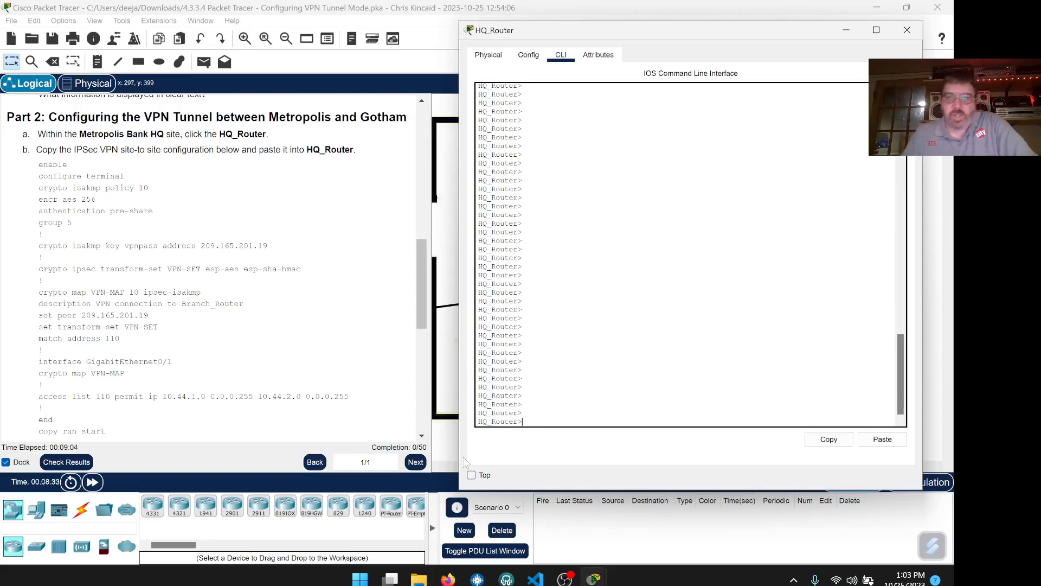
- Keep the HQ_Router console on top and select the IPsec commands from enable to copy run start
{"action": "left_click", "coordinate": [472, 474]}
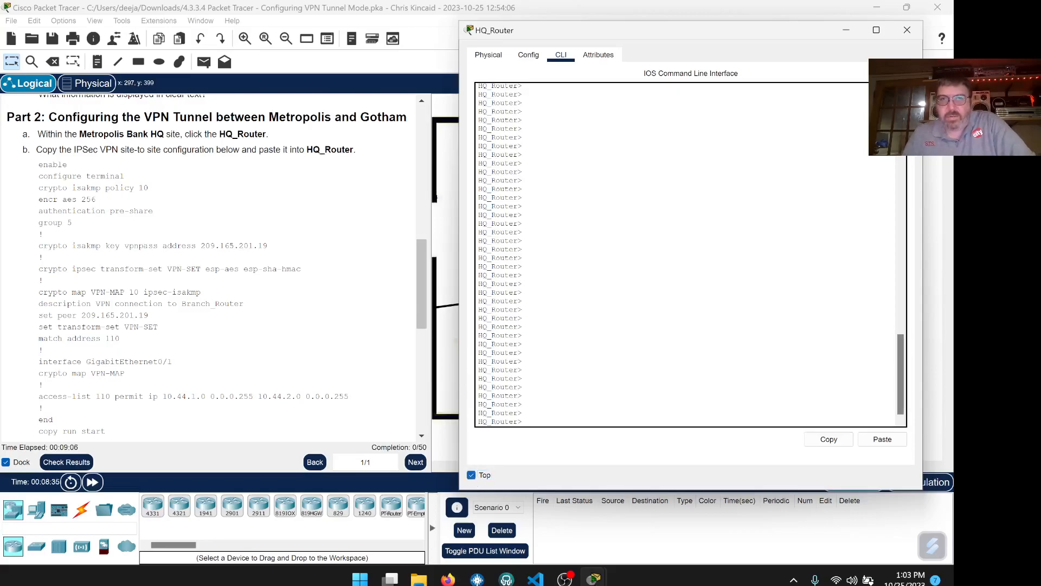
{"action": "left_click_drag", "start_coordinate": [629, 31], "coordinate": [648, 30]}
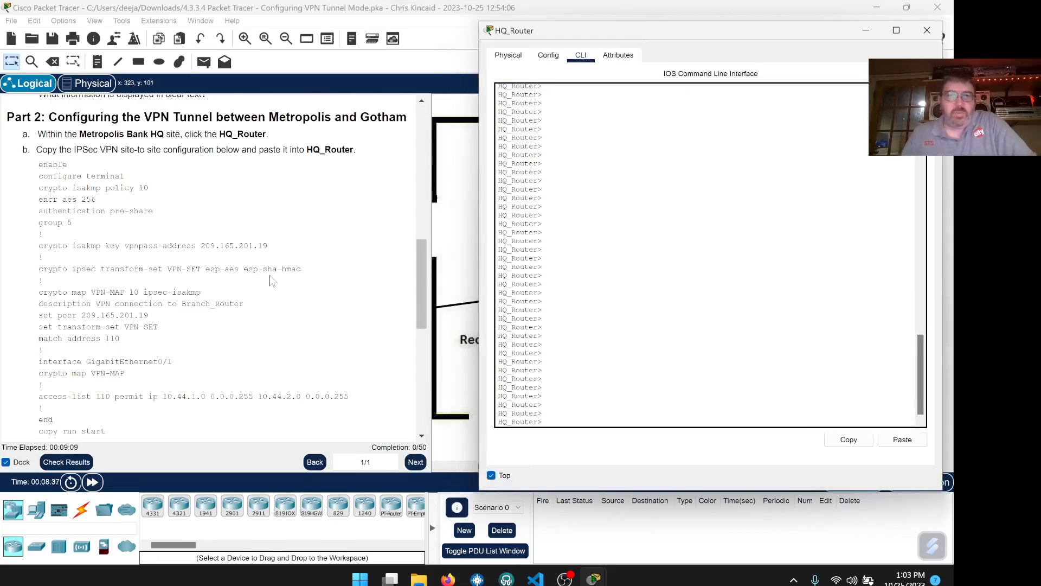
{"action": "scroll", "coordinate": [272, 281], "scroll_direction": "down", "scroll_amount": 1}
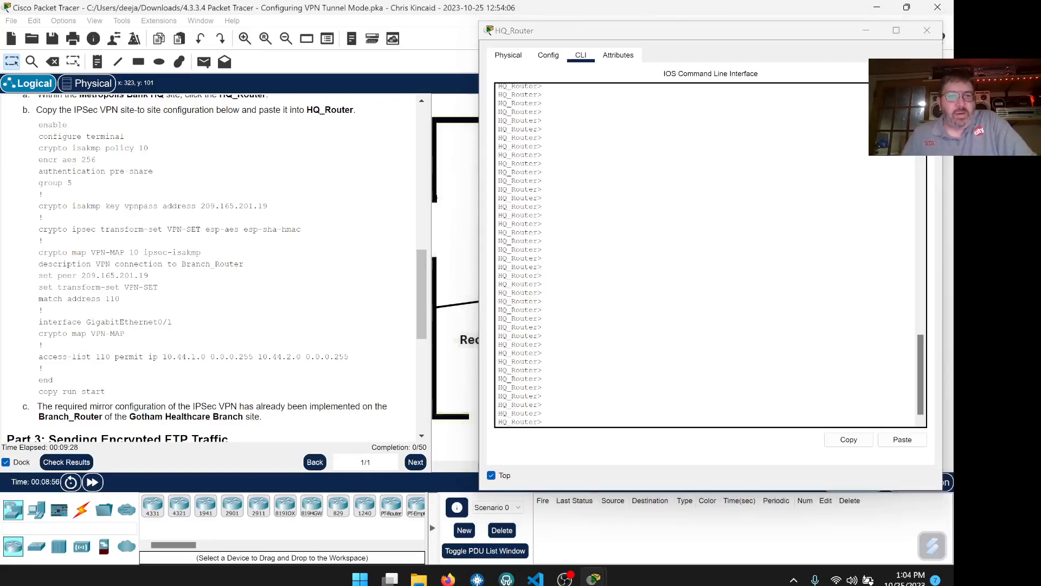
{"action": "left_click_drag", "start_coordinate": [105, 392], "coordinate": [38, 125]}
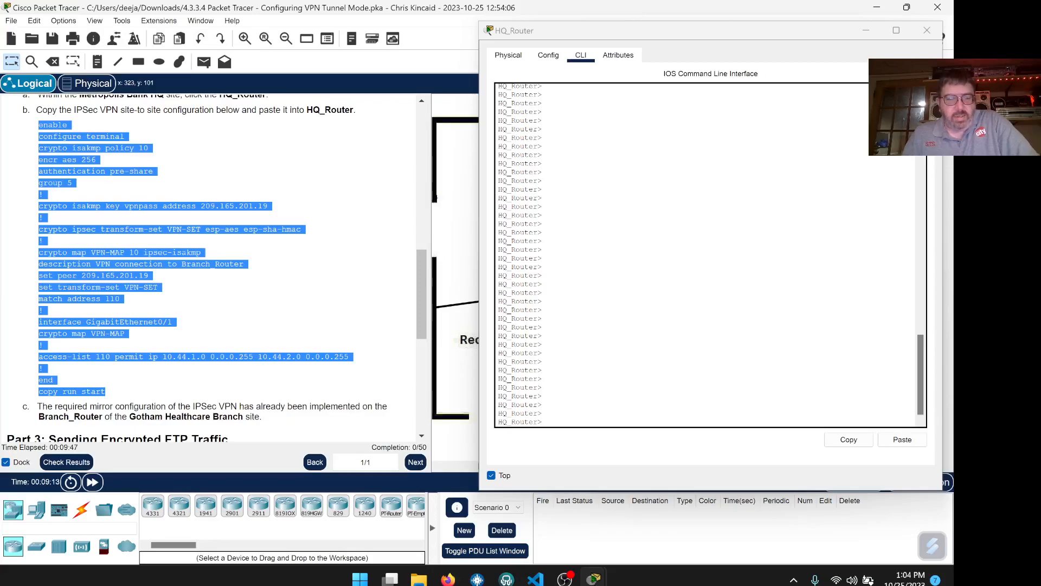
- Copy the selected IPsec commands and refocus HQ_Router's terminal, erasing stray test characters
{"action": "right_click", "coordinate": [88, 162]}
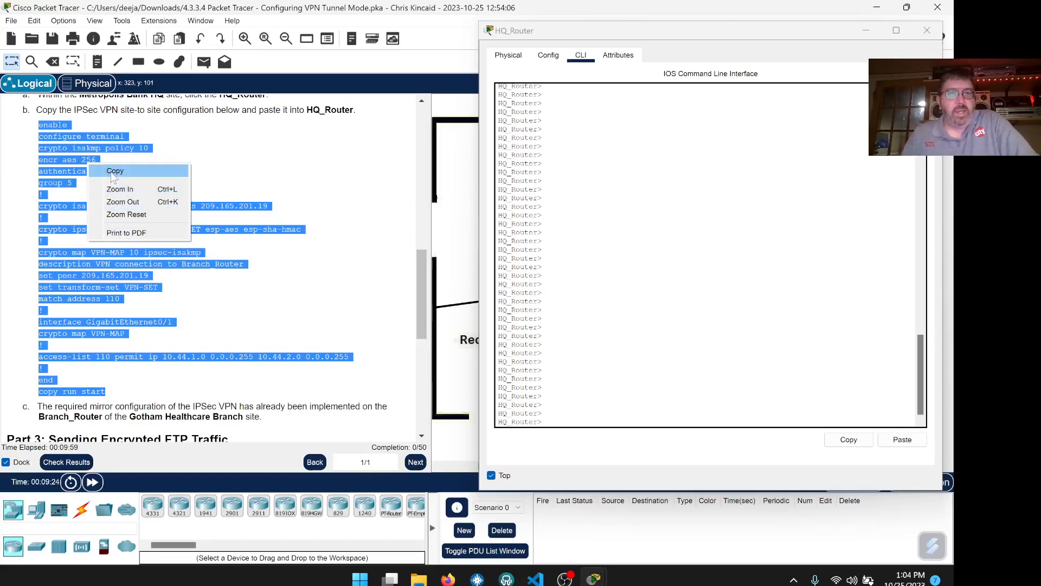
{"action": "left_click", "coordinate": [114, 171]}
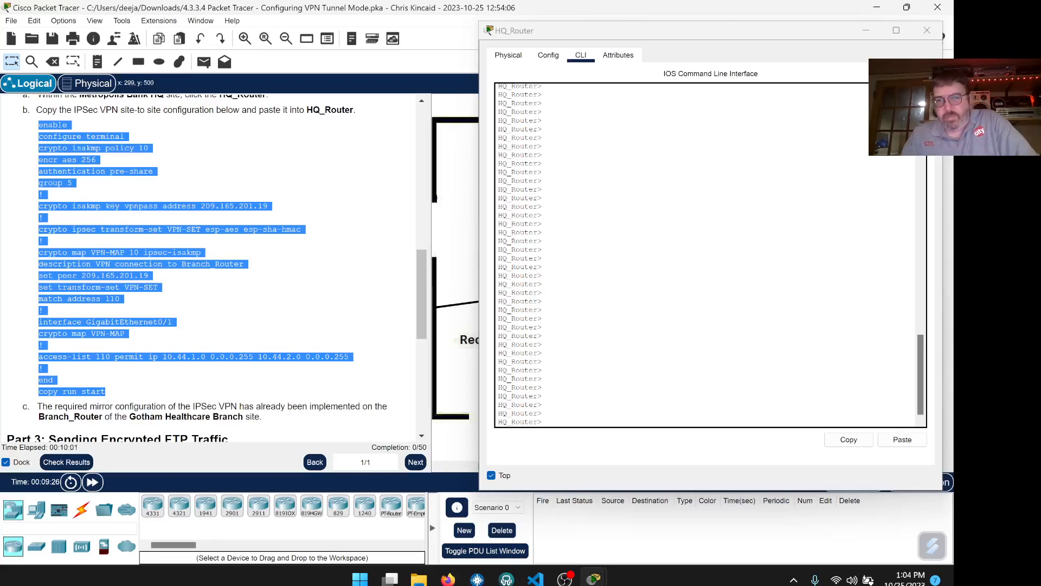
{"action": "left_click", "coordinate": [555, 421]}
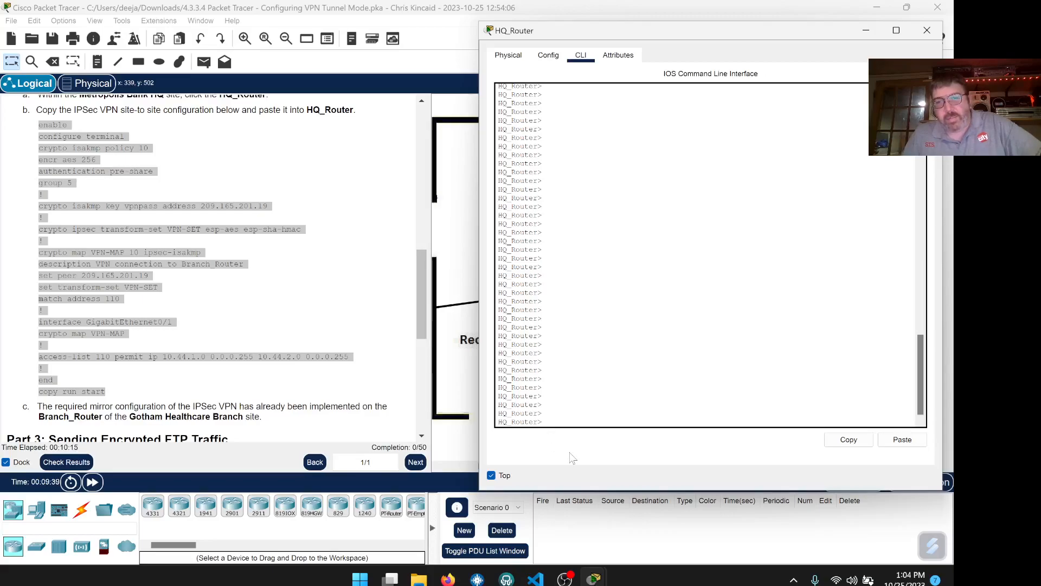
{"action": "type", "text": "olifjgopidrjg"}
{"action": "key", "text": "BackSpace"}
{"action": "key", "text": "BackSpace"}
{"action": "key", "text": "BackSpace"}
{"action": "key", "text": "BackSpace"}
{"action": "key", "text": "BackSpace"}
{"action": "key", "text": "BackSpace"}
{"action": "key", "text": "BackSpace"}
{"action": "key", "text": "BackSpace"}
{"action": "key", "text": "BackSpace"}
{"action": "key", "text": "BackSpace"}
{"action": "key", "text": "BackSpace"}
{"action": "key", "text": "BackSpace"}
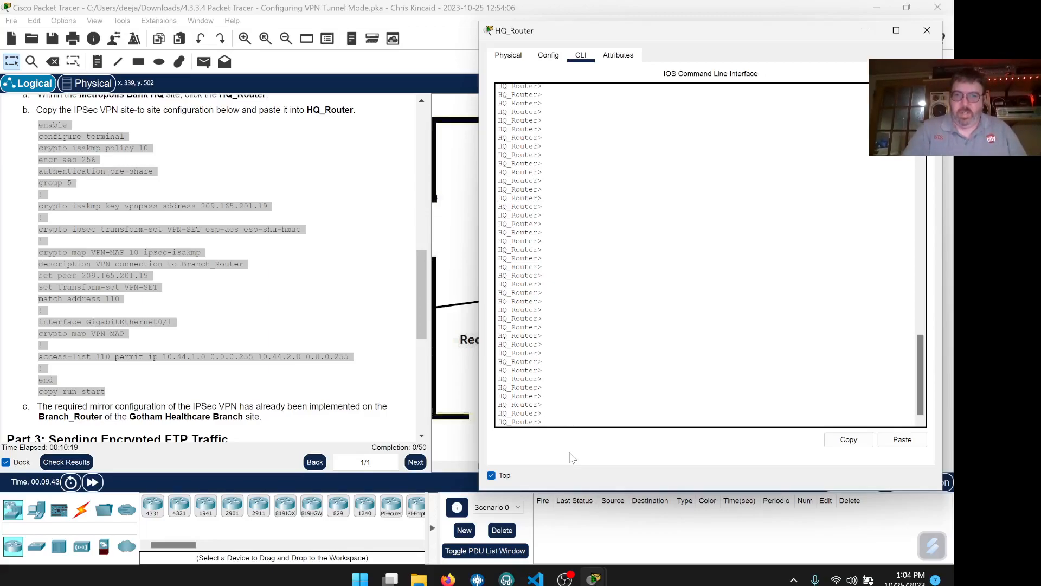
- Paste the IPsec configuration into HQ_Router and accept startup-config as the save destination
{"action": "right_click", "coordinate": [551, 423]}
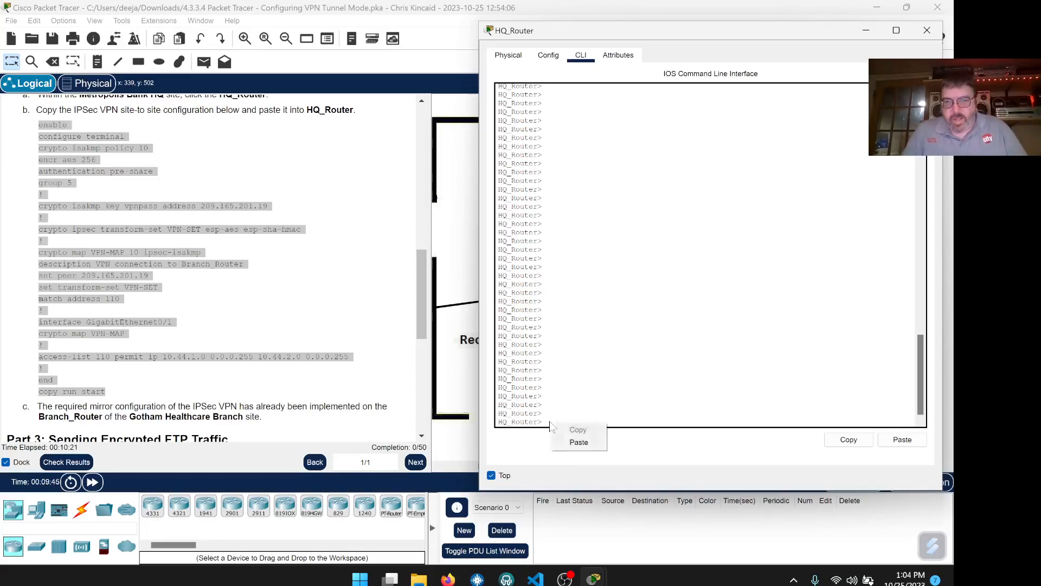
{"action": "left_click", "coordinate": [579, 444]}
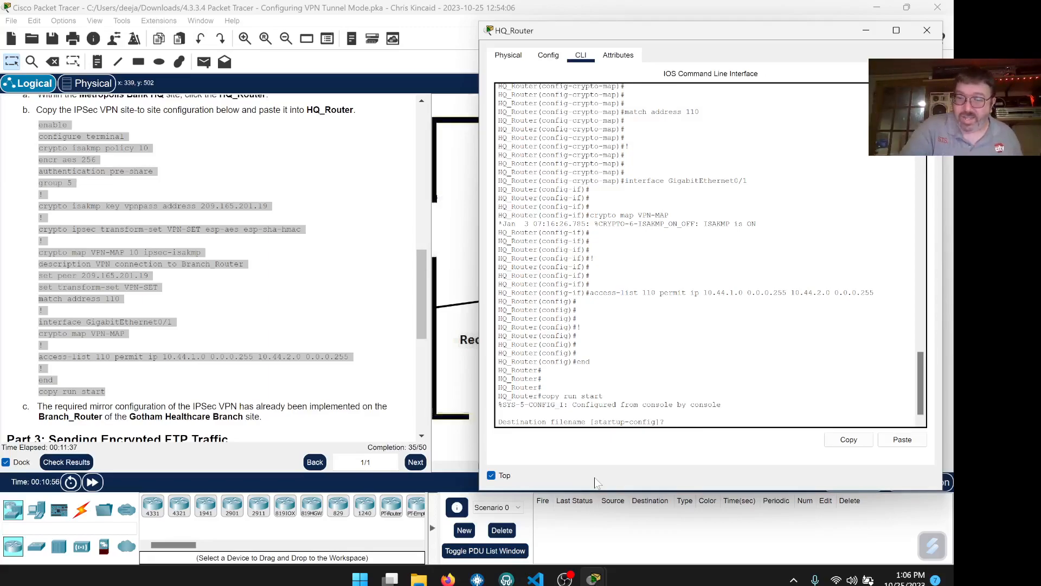
{"action": "key", "text": "Return"}
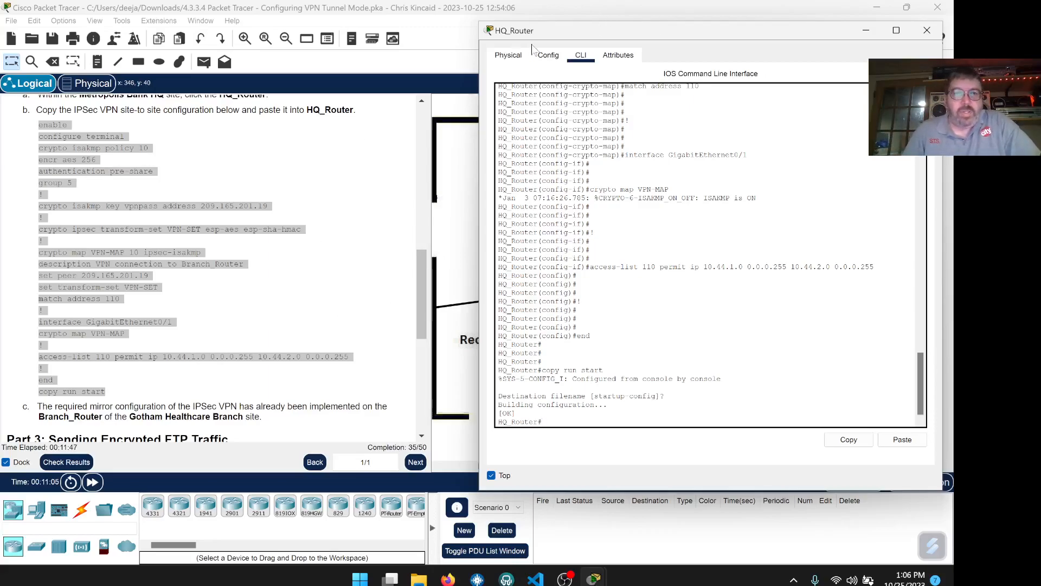
- Highlight and review the IPsec configuration command block in the instructions
{"action": "left_click", "coordinate": [243, 181]}
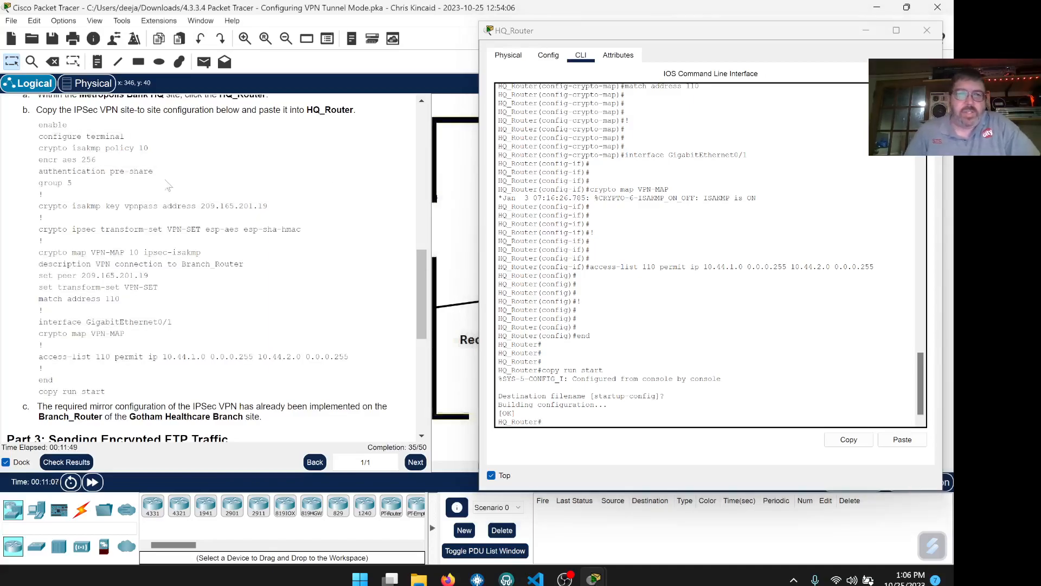
{"action": "left_click_drag", "start_coordinate": [38, 125], "coordinate": [191, 265]}
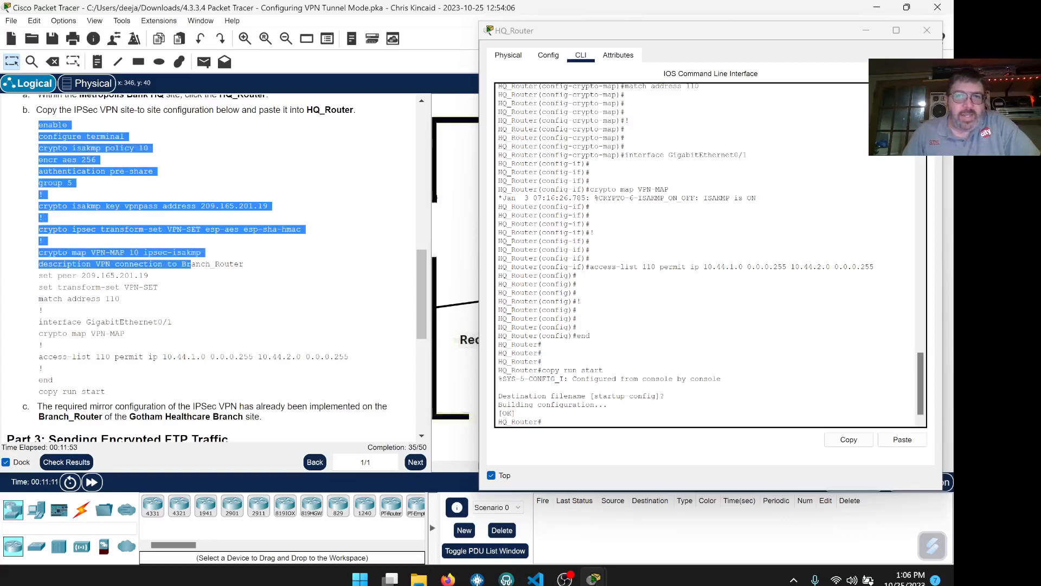
{"action": "left_click", "coordinate": [145, 198]}
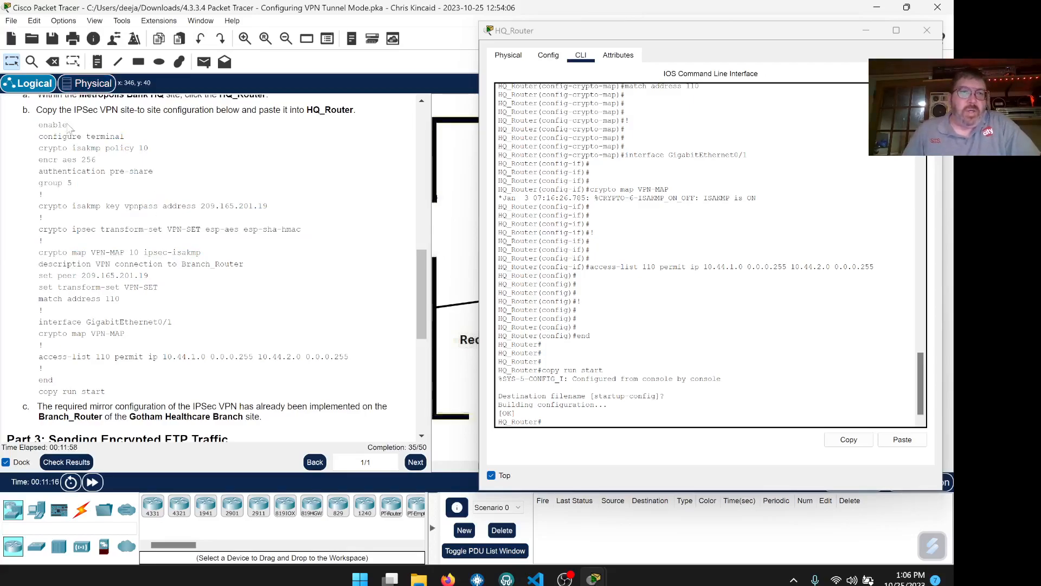
{"action": "left_click_drag", "start_coordinate": [39, 124], "coordinate": [203, 392]}
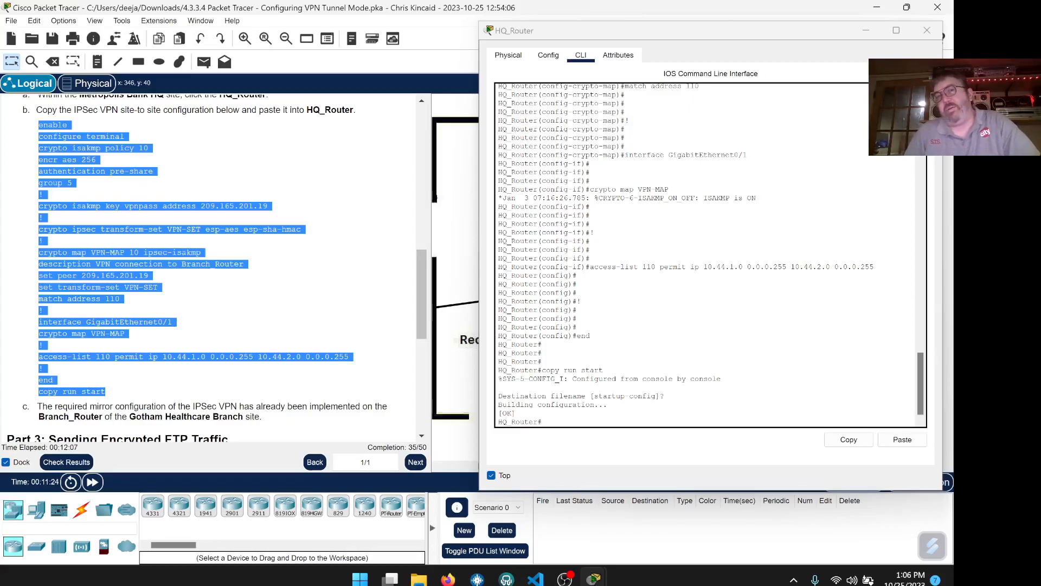
{"action": "left_click", "coordinate": [318, 234]}
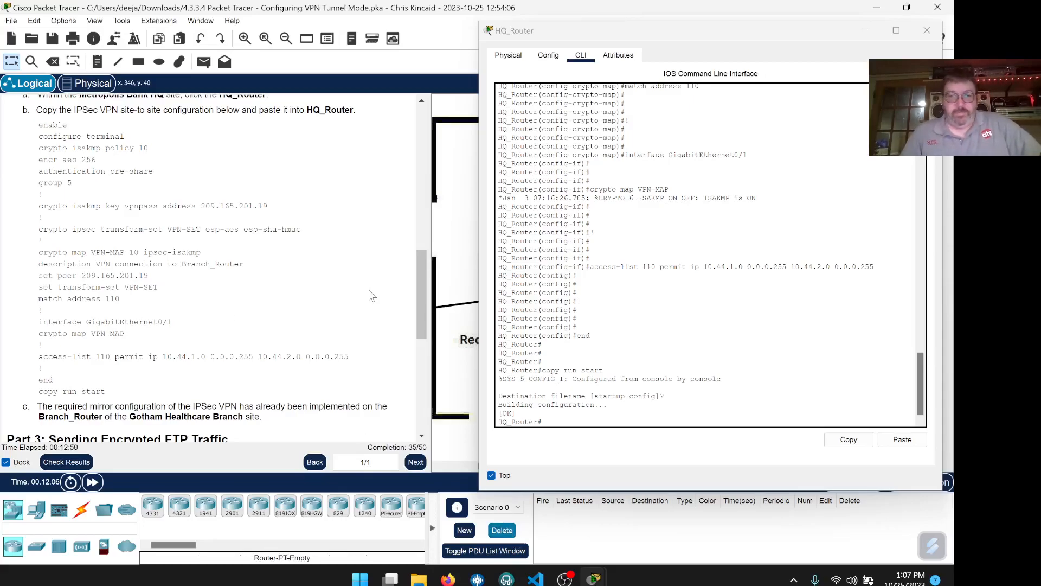
{"action": "left_click", "coordinate": [929, 31]}
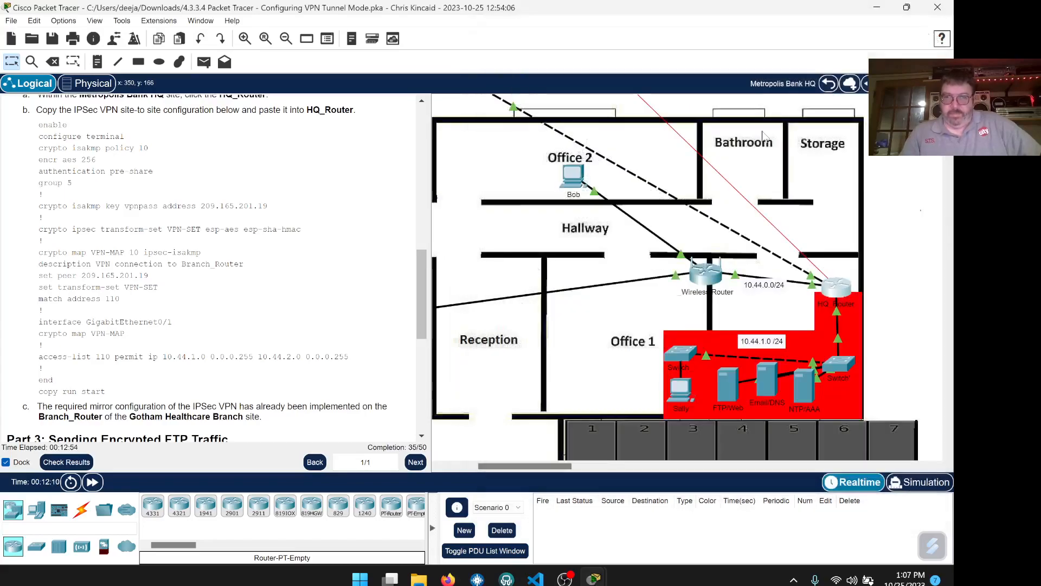
{"action": "scroll", "coordinate": [274, 269], "scroll_direction": "down", "scroll_amount": 3}
{"action": "scroll", "coordinate": [273, 269], "scroll_direction": "down", "scroll_amount": 4}
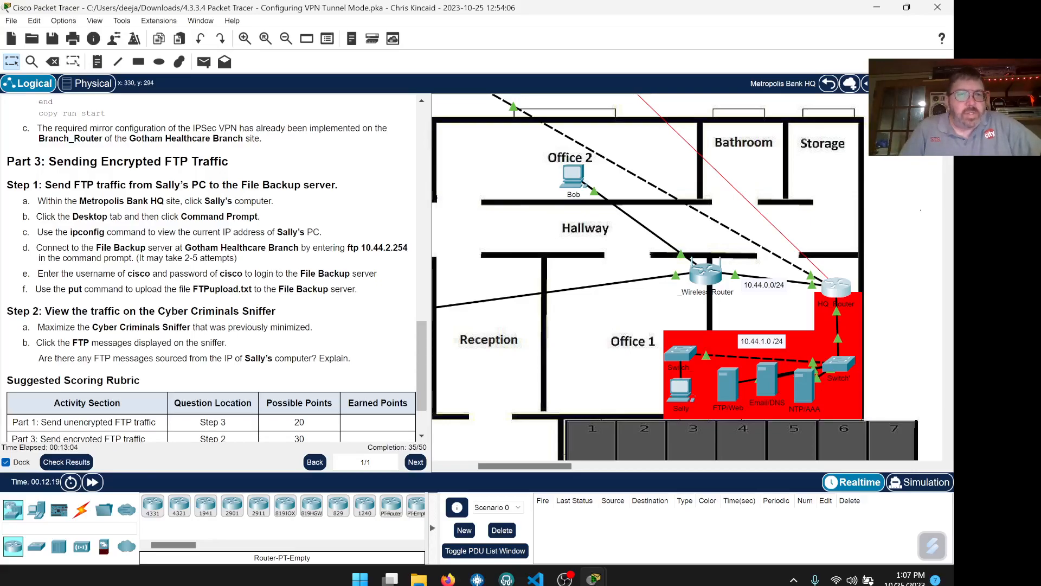
{"action": "scroll", "coordinate": [212, 266], "scroll_direction": "up", "scroll_amount": 3}
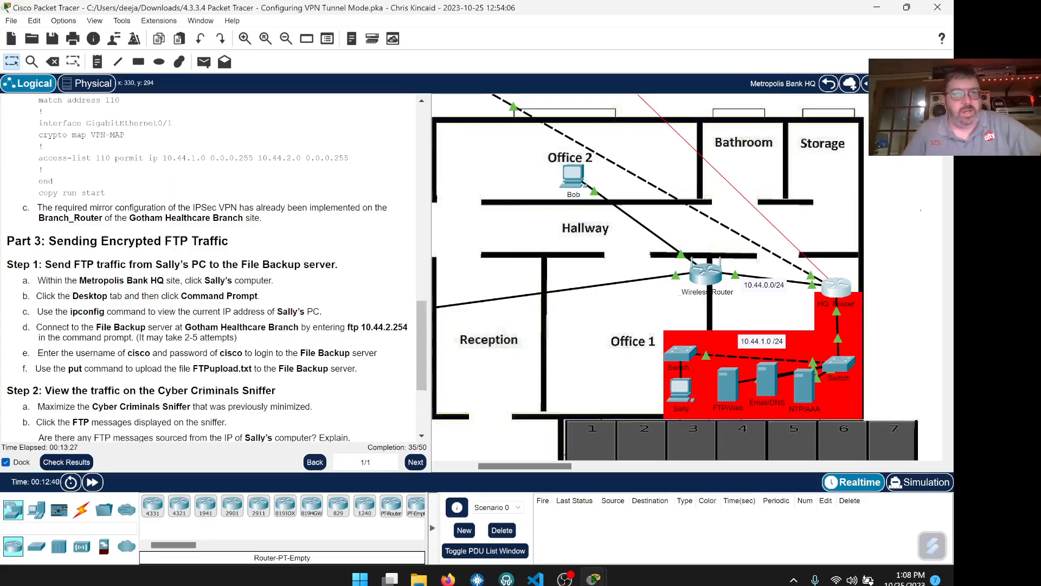
{"action": "scroll", "coordinate": [262, 220], "scroll_direction": "down", "scroll_amount": 3}
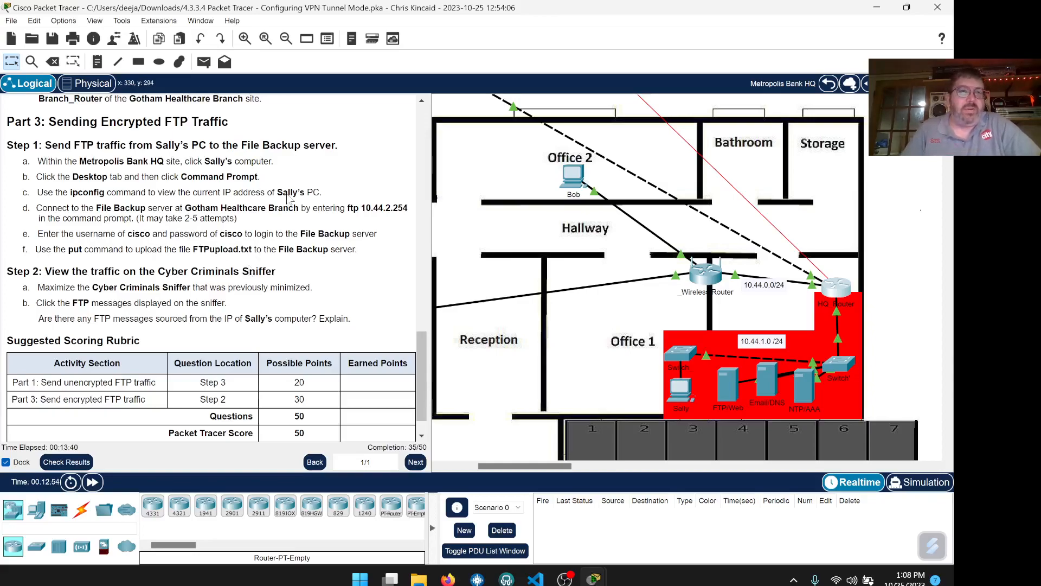
- Open the Office 1 PC window, move it beside the instructions and keep it on top
{"action": "left_click", "coordinate": [682, 390]}
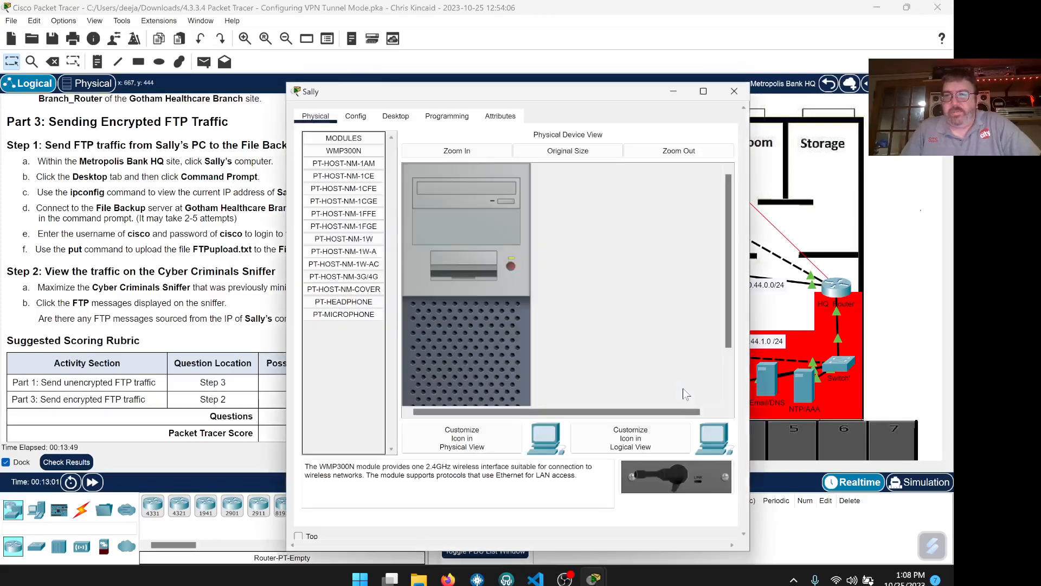
{"action": "left_click_drag", "start_coordinate": [501, 93], "coordinate": [629, 73]}
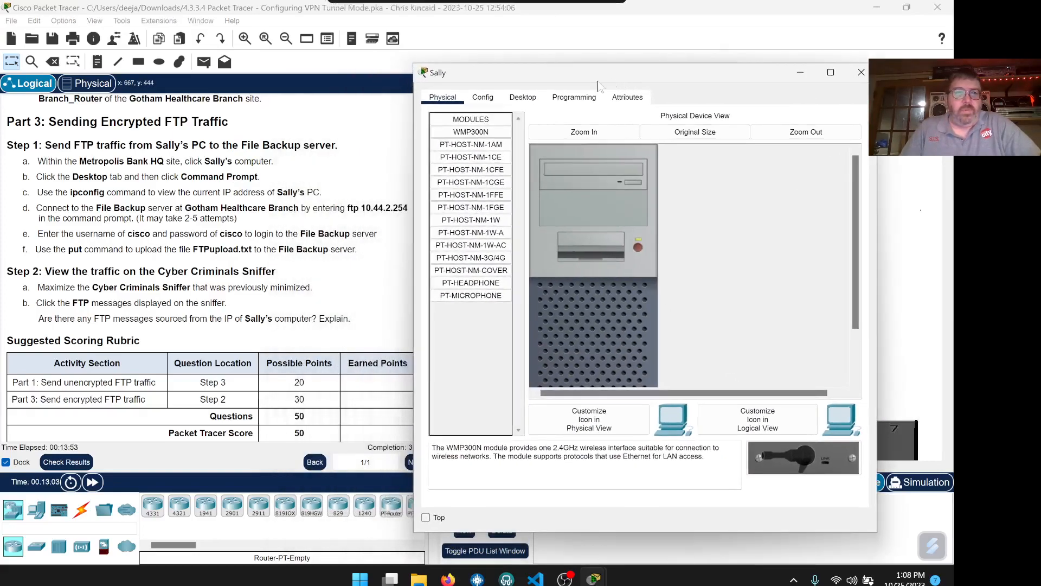
{"action": "left_click", "coordinate": [426, 517]}
{"action": "left_click_drag", "start_coordinate": [567, 76], "coordinate": [628, 62]}
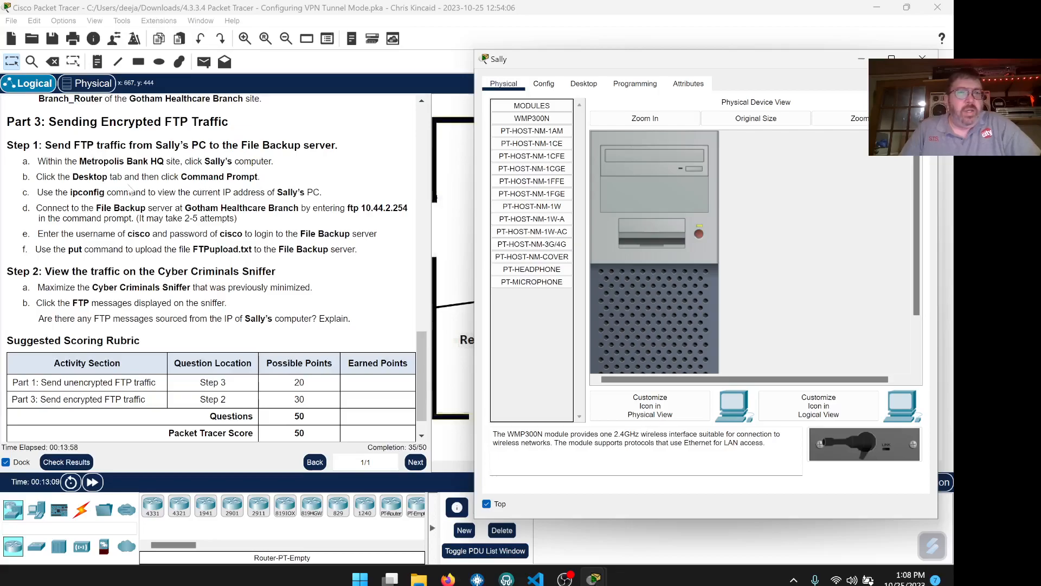
- Open the PC's Command Prompt and enter ipconfig at the C:\> prompt
{"action": "left_click", "coordinate": [583, 83]}
{"action": "left_click", "coordinate": [798, 157]}
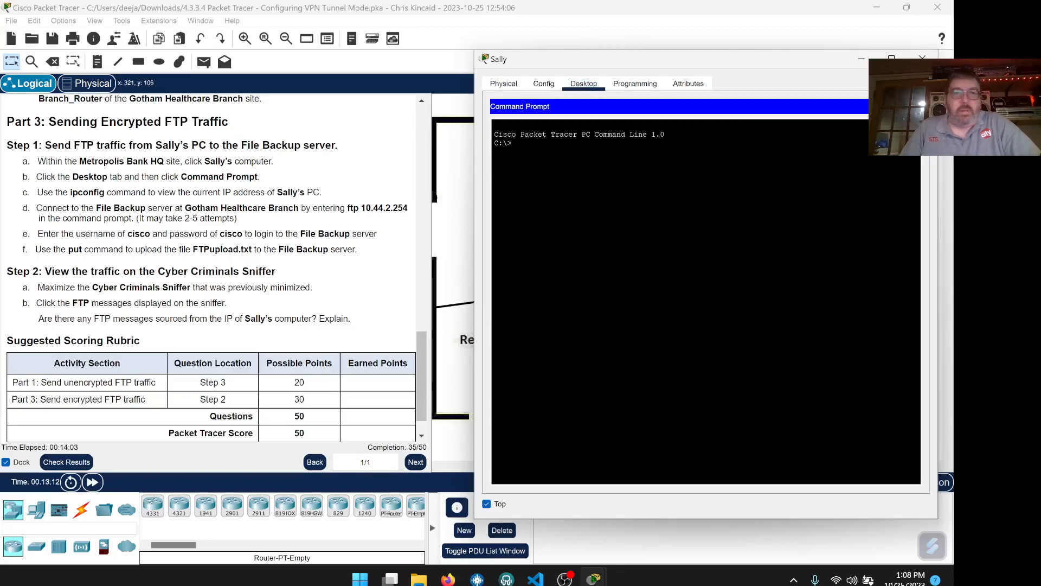
{"action": "type", "text": "ipconfig"}
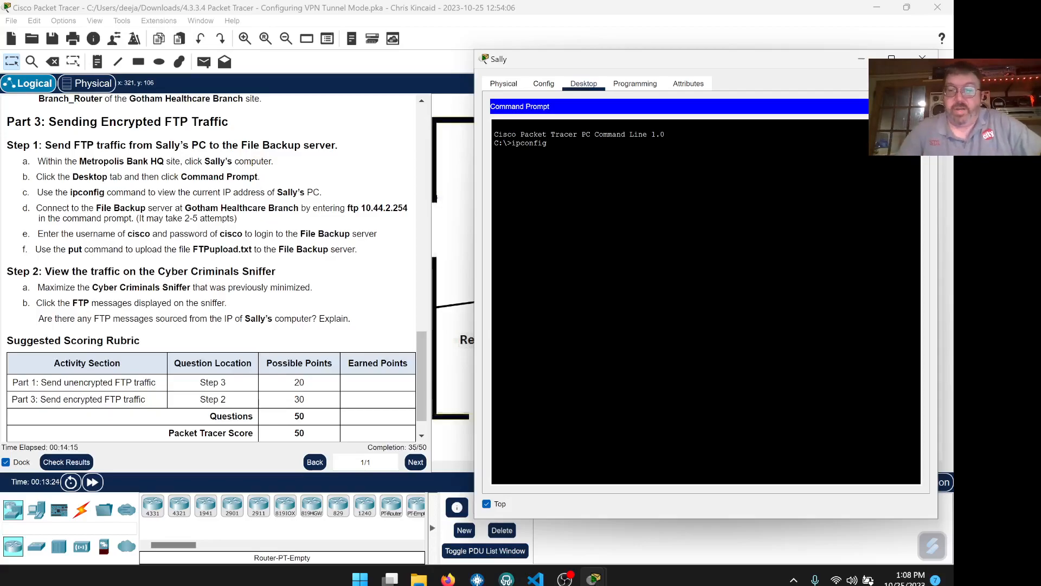
- Run ipconfig, renew the DHCP lease, and confirm 10.44.1.2 with gateway 10.44.1.1
{"action": "key", "text": "Return"}
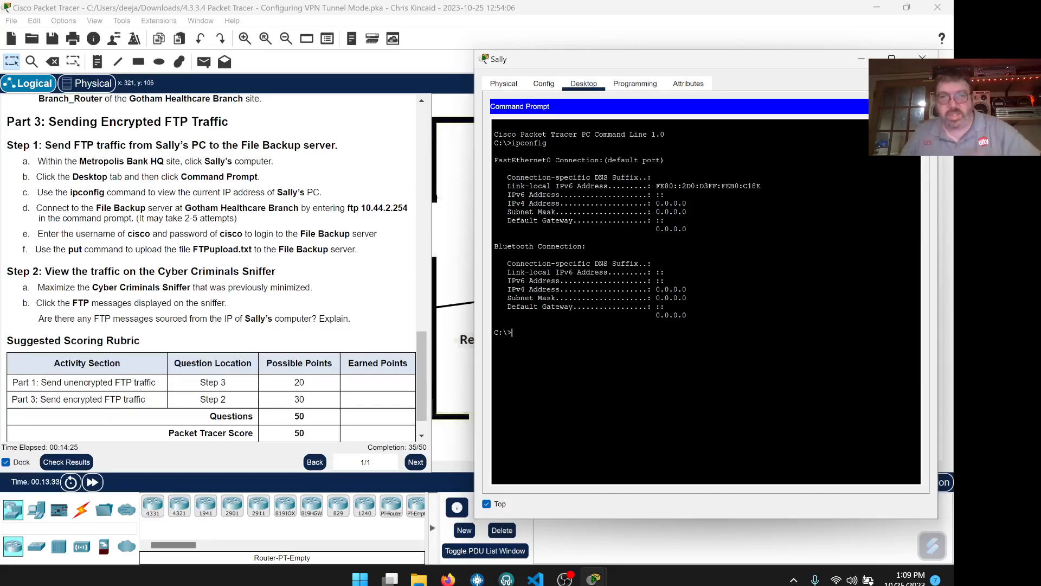
{"action": "type", "text": "ipcon"}
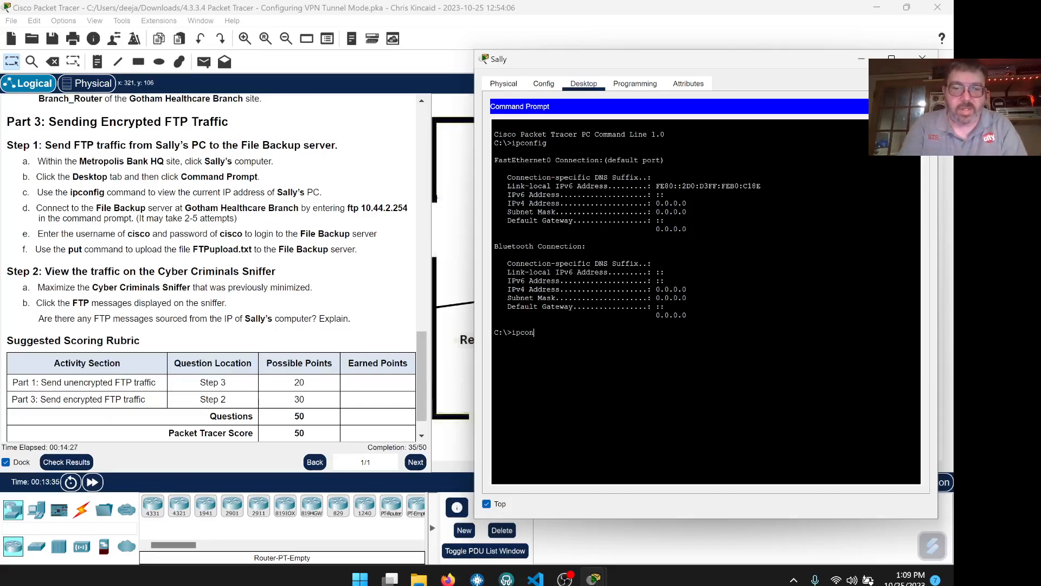
{"action": "type", "text": "fig /renew"}
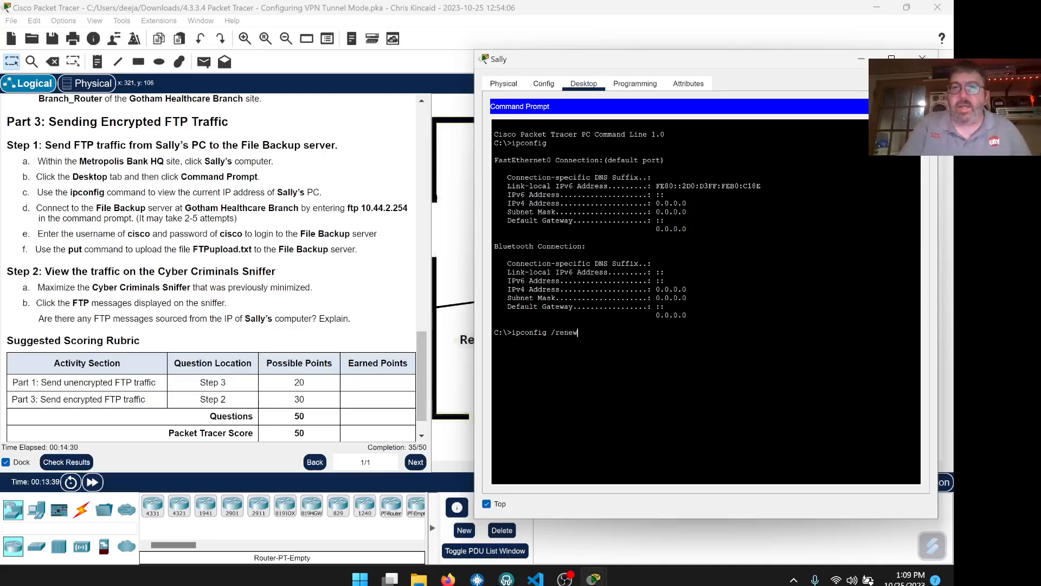
{"action": "key", "text": "Return"}
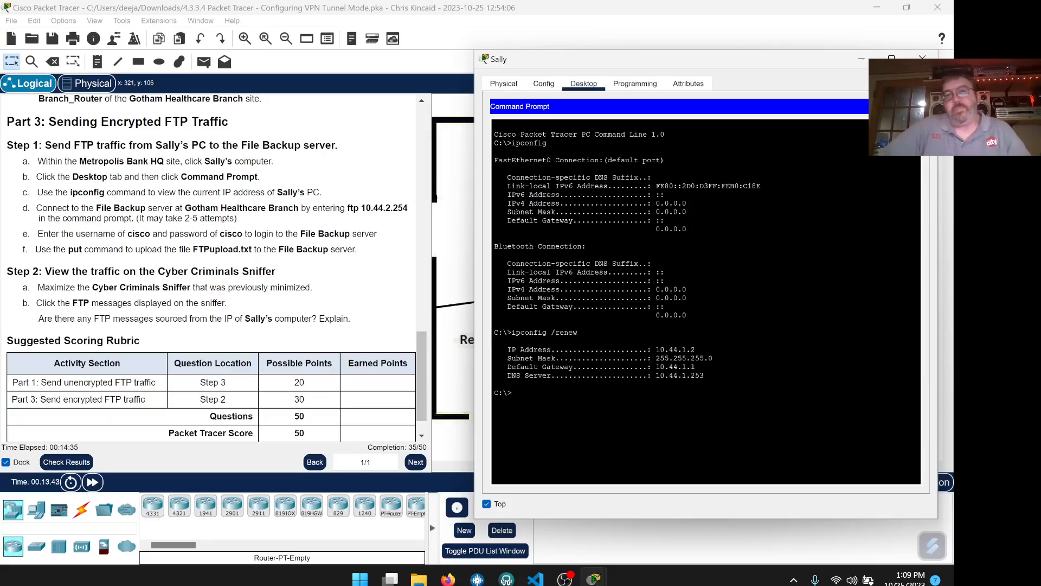
{"action": "left_click_drag", "start_coordinate": [704, 377], "coordinate": [648, 349]}
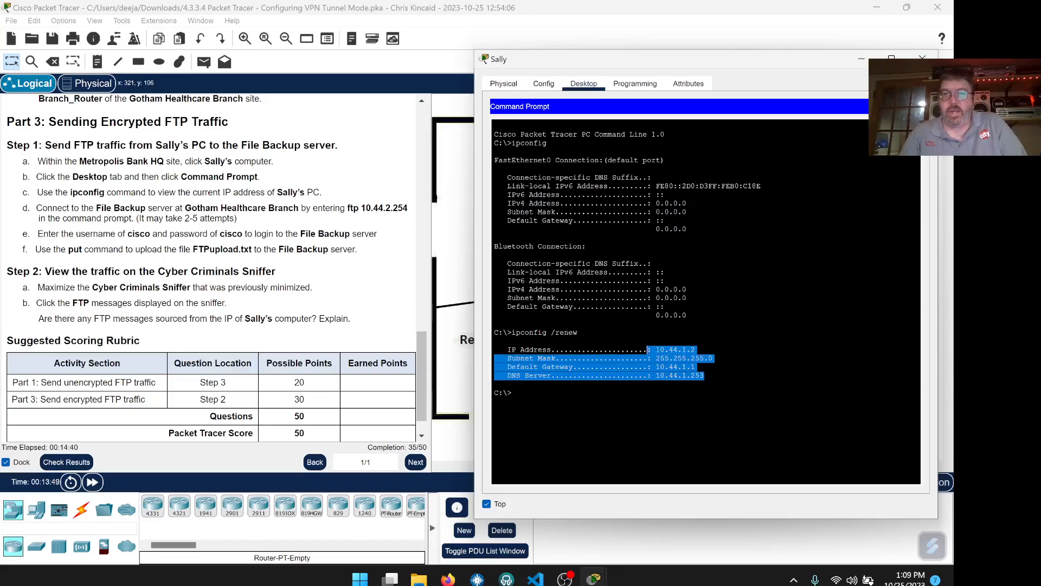
{"action": "left_click", "coordinate": [514, 393]}
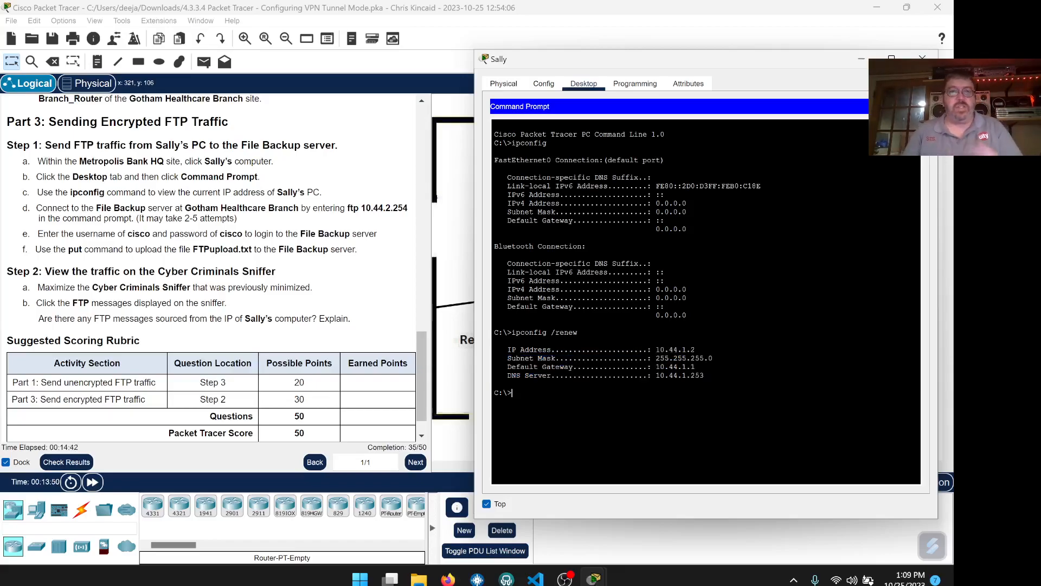
{"action": "type", "text": "ipco"}
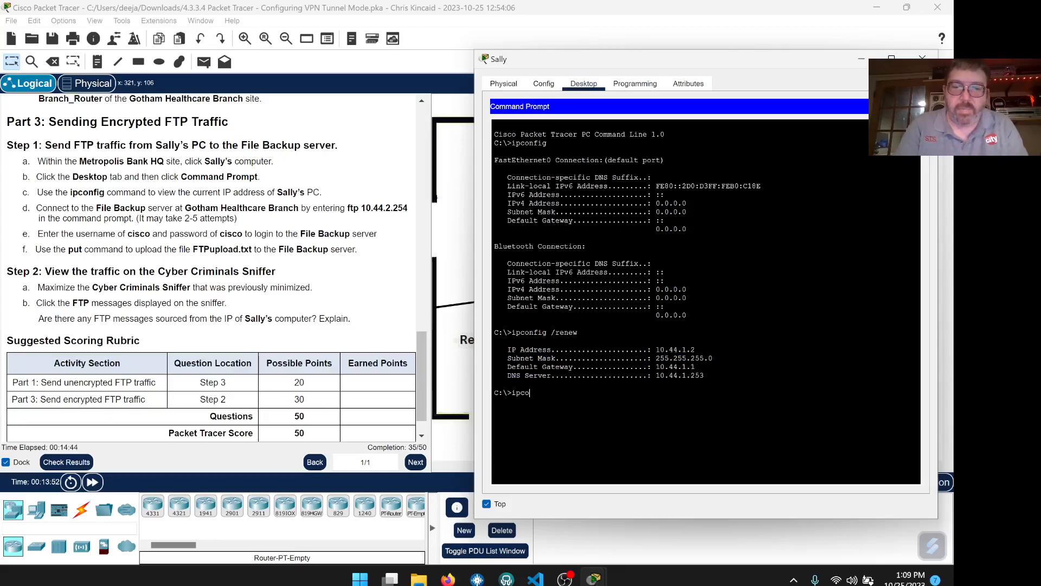
{"action": "type", "text": "nfig"}
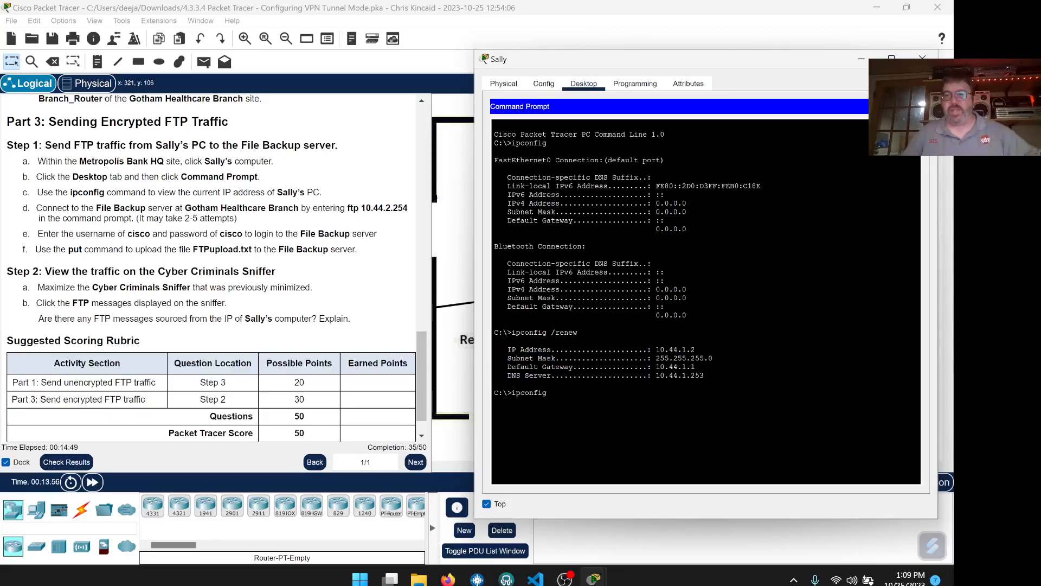
{"action": "key", "text": "Return"}
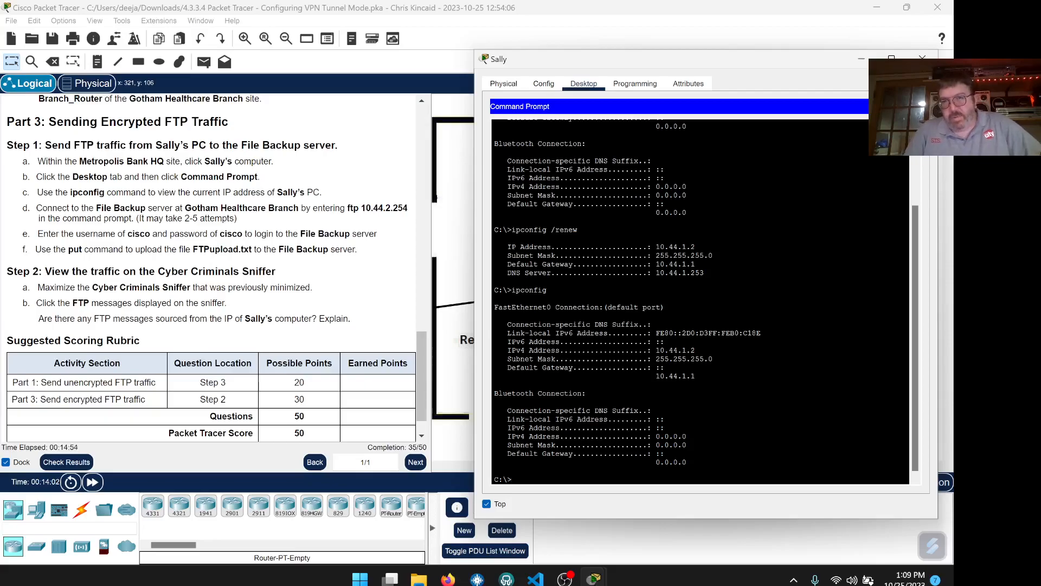
- Highlight the FastEthernet0 address details and the unused Bluetooth 0.0.0.0 values in the output
{"action": "left_click_drag", "start_coordinate": [696, 378], "coordinate": [492, 312]}
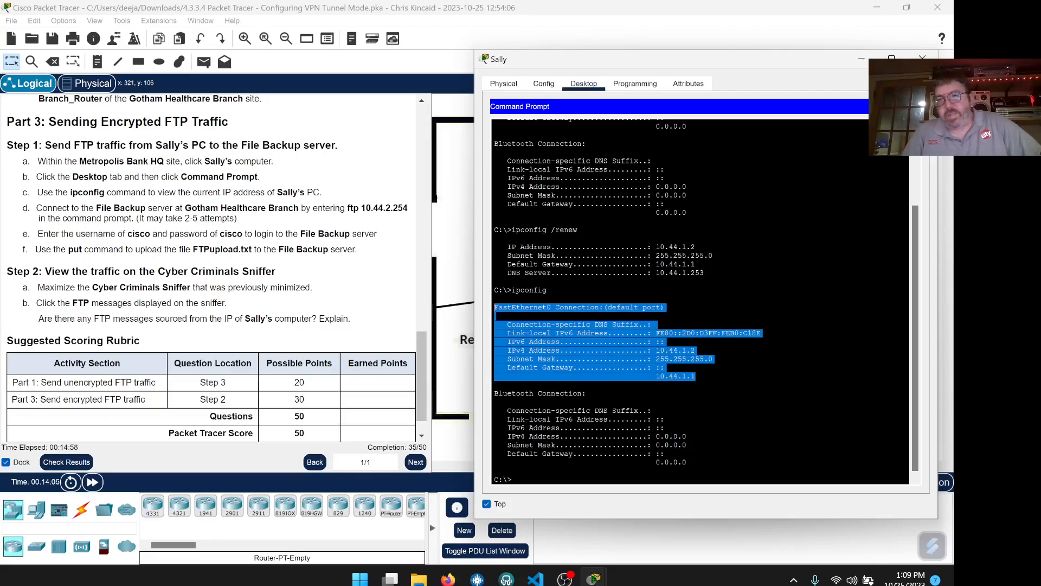
{"action": "left_click", "coordinate": [494, 308]}
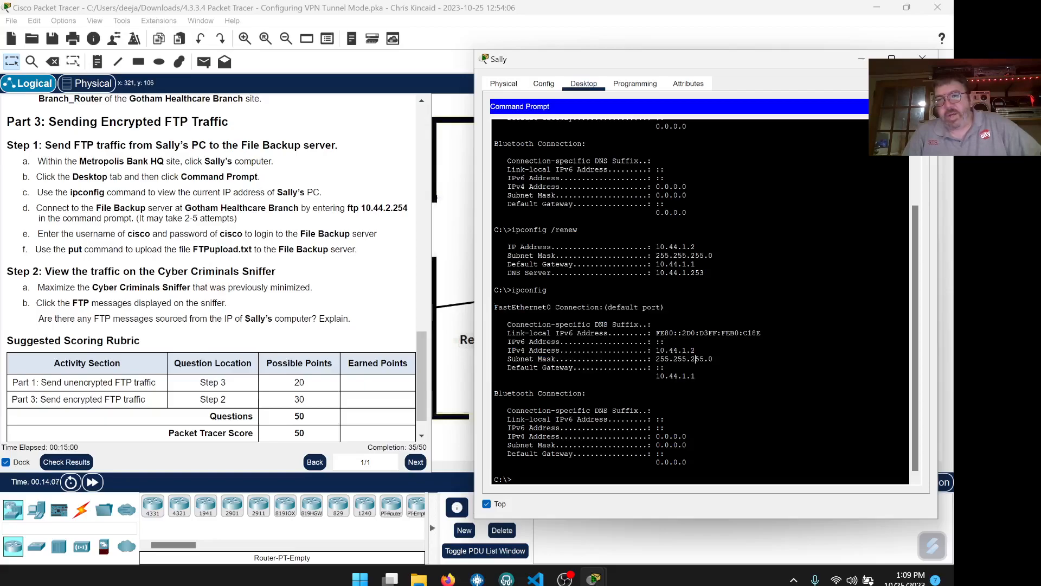
{"action": "scroll", "coordinate": [682, 373], "scroll_direction": "down", "scroll_amount": 1}
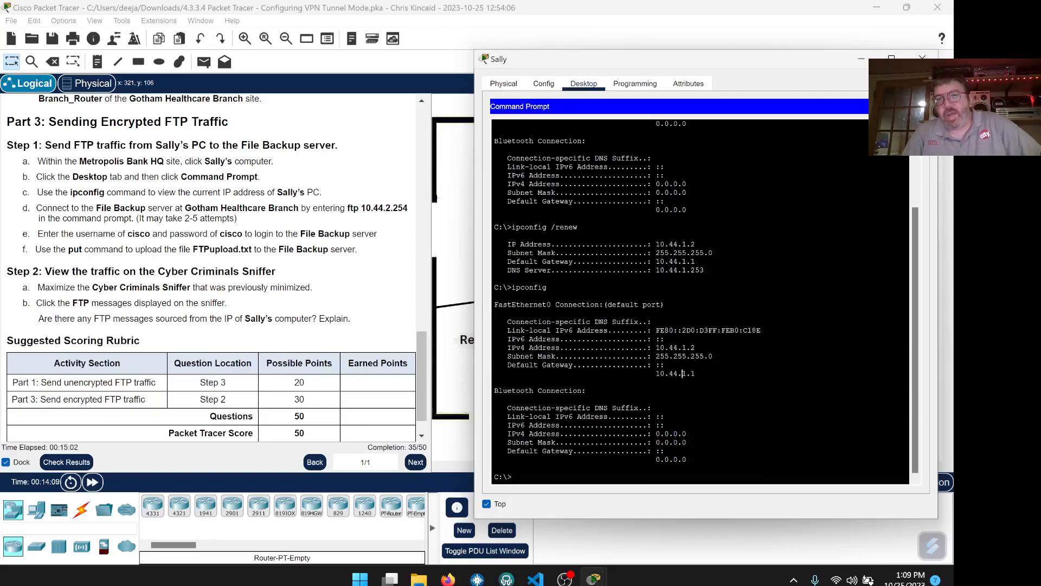
{"action": "left_click_drag", "start_coordinate": [688, 460], "coordinate": [498, 392]}
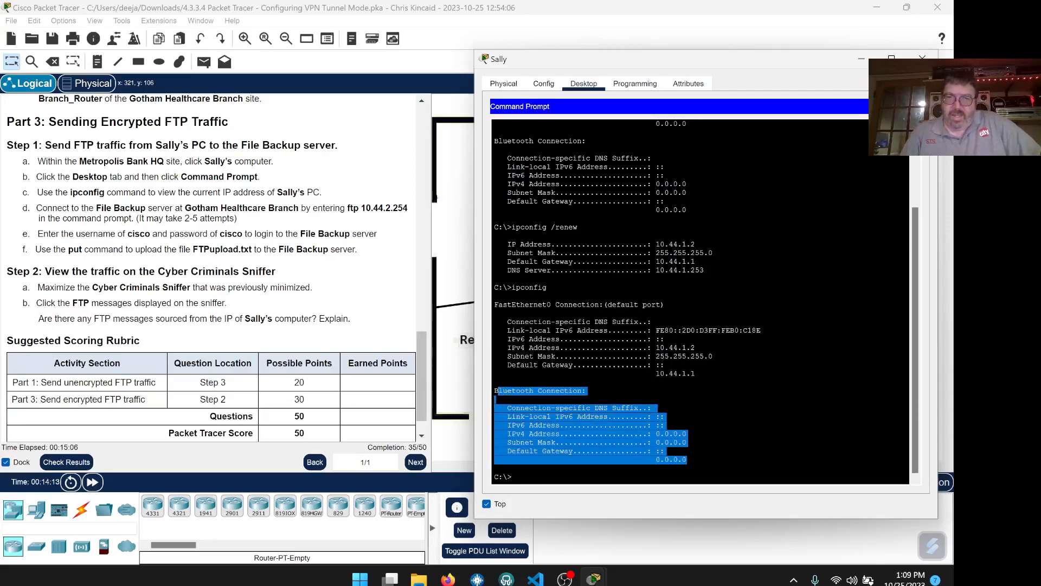
{"action": "left_click", "coordinate": [495, 399]}
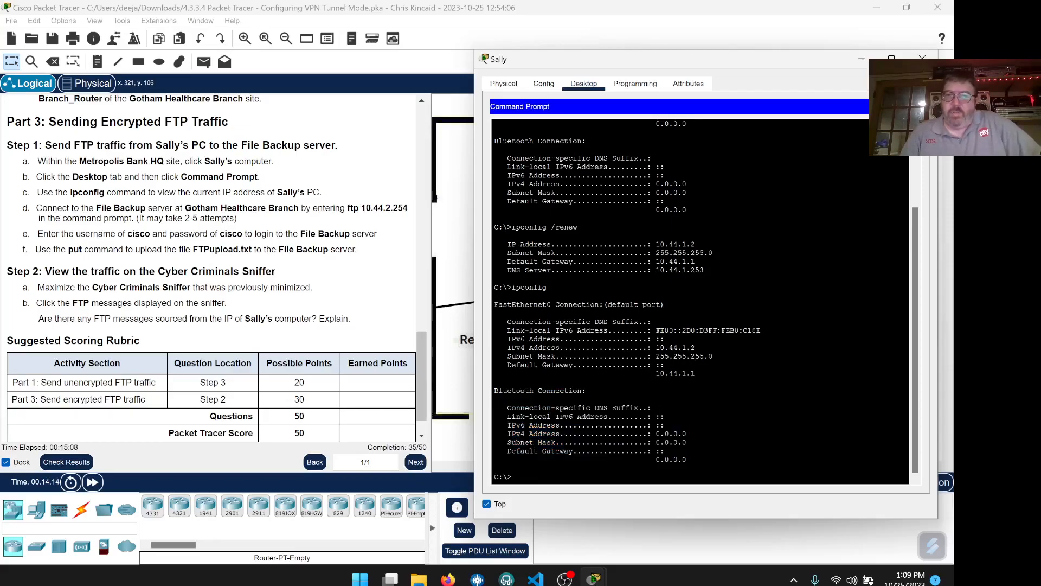
{"action": "left_click_drag", "start_coordinate": [688, 434], "coordinate": [656, 442]}
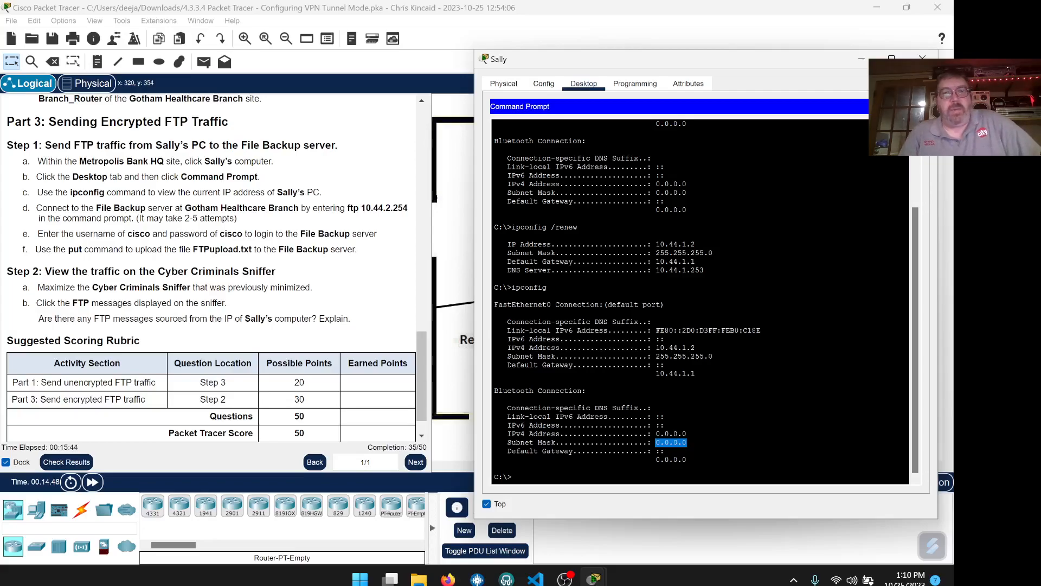
- Copy the ftp 10.44.2.254 command from step d of the instructions
{"action": "left_click_drag", "start_coordinate": [348, 208], "coordinate": [413, 212]}
{"action": "right_click", "coordinate": [411, 216]}
{"action": "left_click", "coordinate": [426, 216]}
- Paste and run ftp 10.44.2.254 at the PC's prompt; the connection times out
{"action": "left_click", "coordinate": [518, 478]}
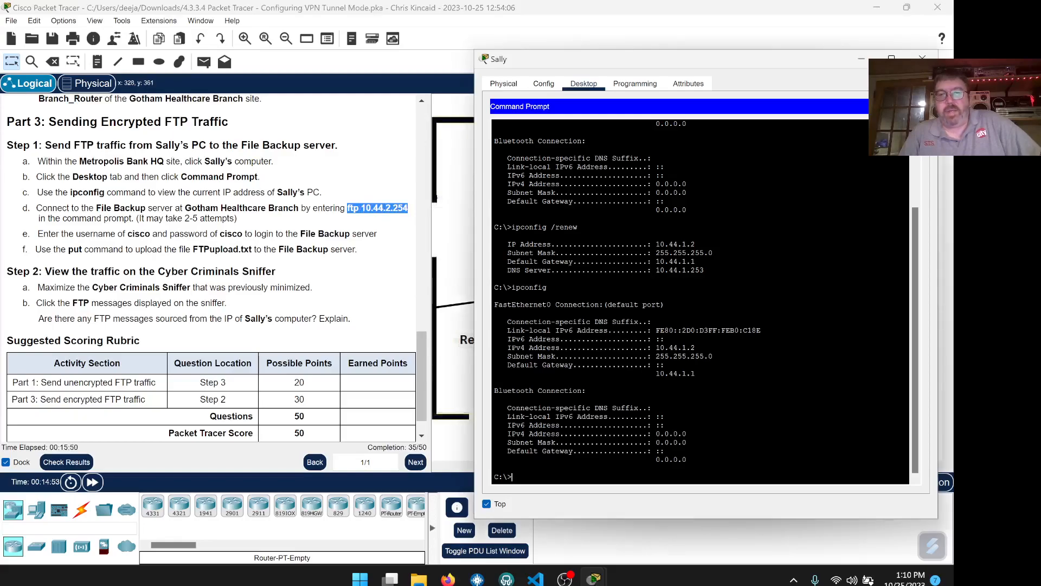
{"action": "right_click", "coordinate": [521, 481]}
{"action": "left_click", "coordinate": [549, 498]}
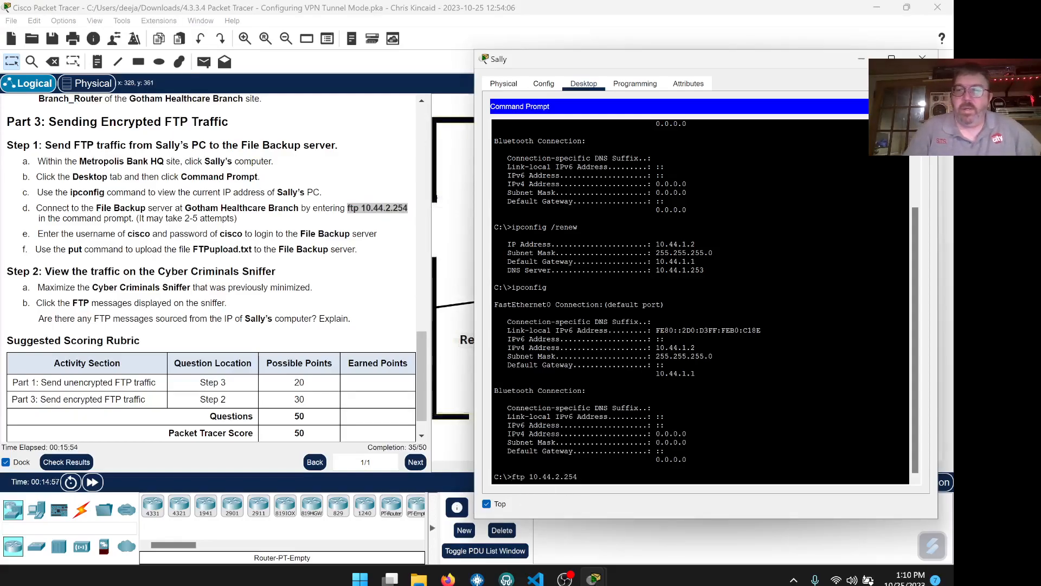
{"action": "key", "text": "Return"}
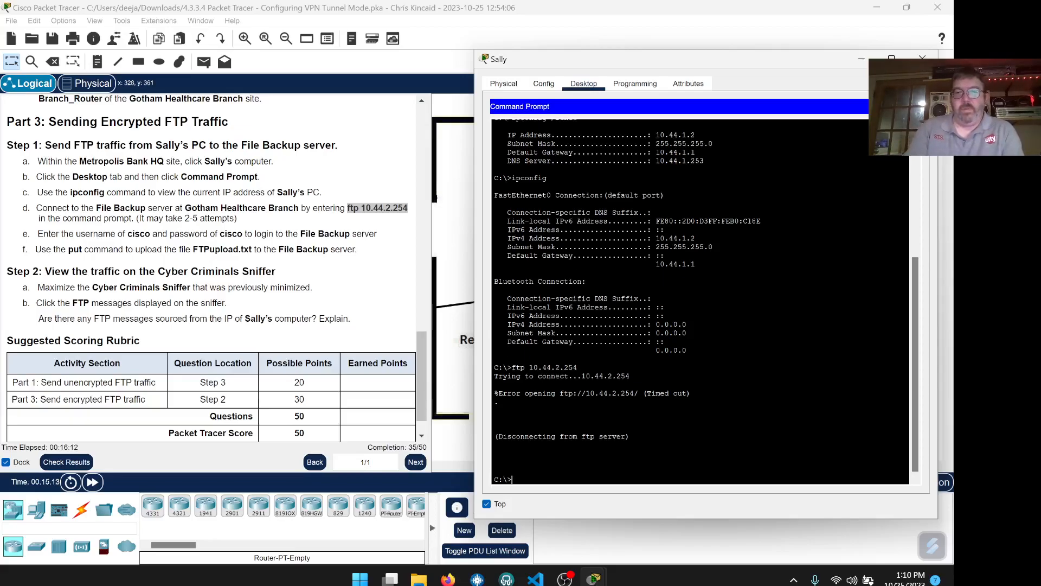
- Add a few empty prompt lines and recall the ftp 10.44.2.254 command
{"action": "key", "text": "Return"}
{"action": "key", "text": "Return"}
{"action": "key", "text": "Return"}
{"action": "key", "text": "Return"}
{"action": "key", "text": "Return"}
{"action": "key", "text": "Return"}
{"action": "key", "text": "Return"}
{"action": "key", "text": "Return"}
{"action": "key", "text": "Return"}
{"action": "key", "text": "Return"}
{"action": "key", "text": "Return"}
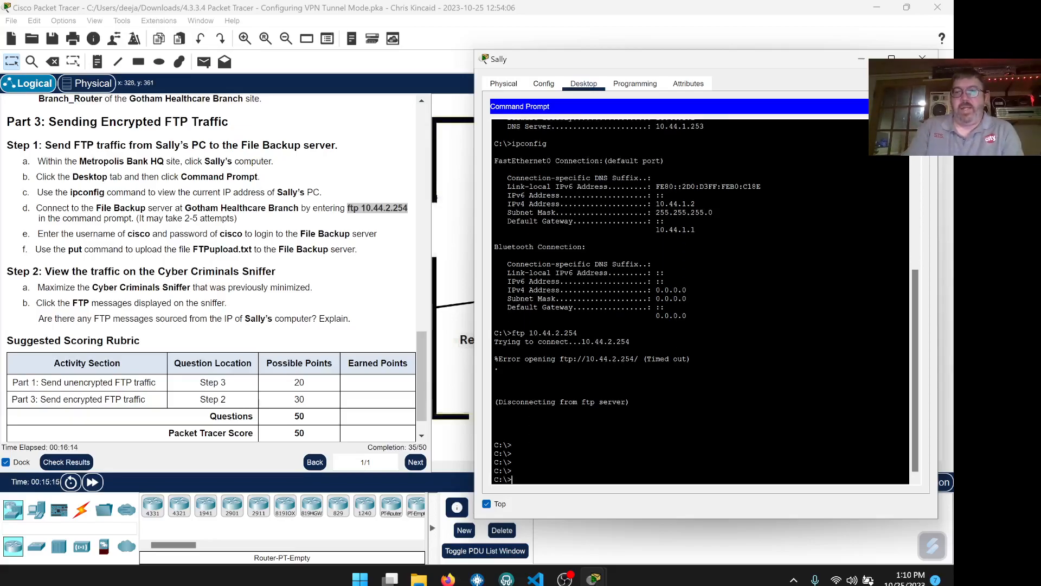
{"action": "key", "text": "Return"}
{"action": "key", "text": "Return"}
{"action": "key", "text": "Return"}
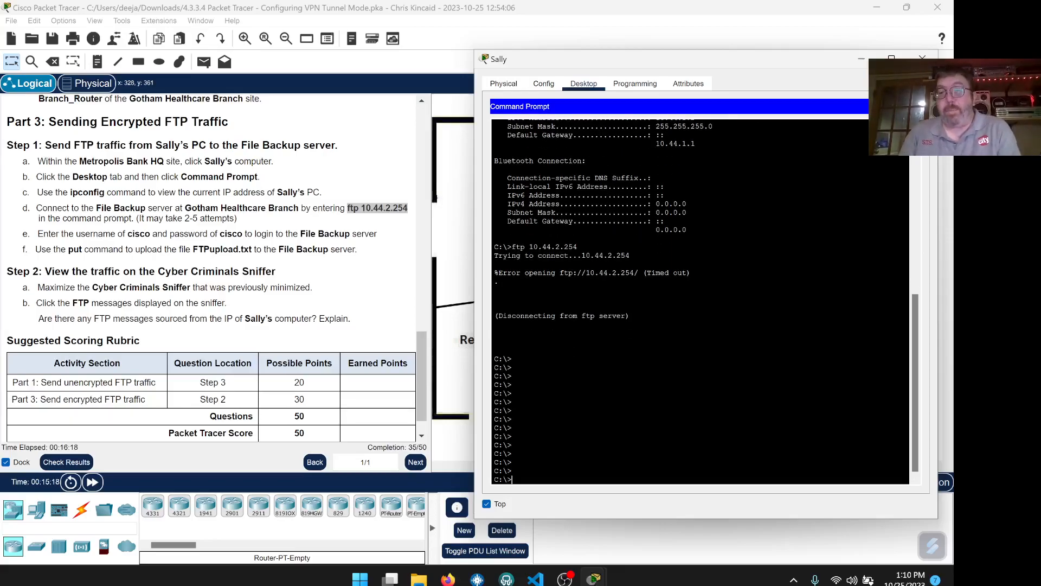
{"action": "key", "text": "Up"}
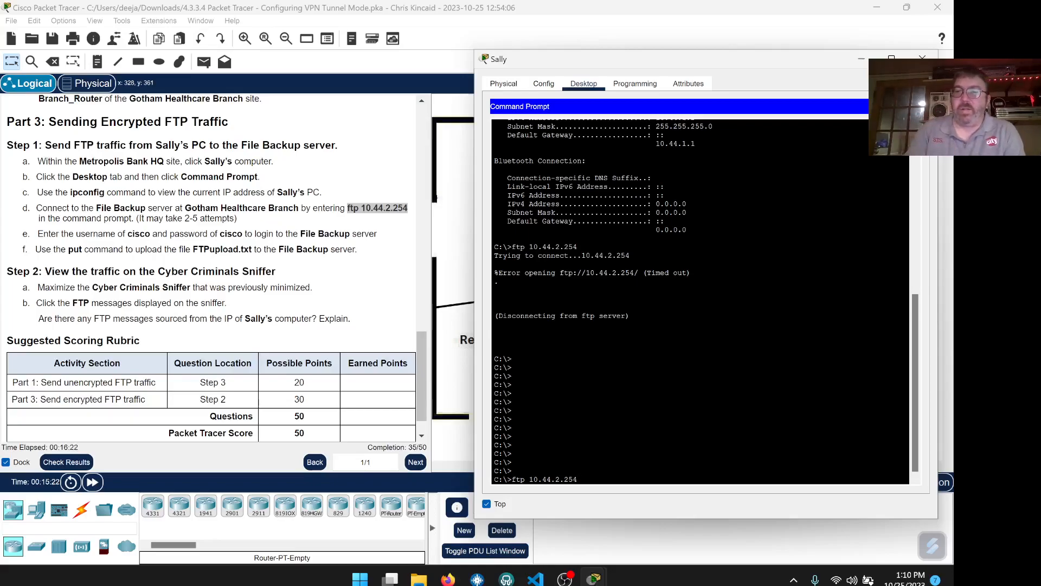
- Rerun ftp 10.44.2.254 and type the lab username at the login prompt
{"action": "key", "text": "Return"}
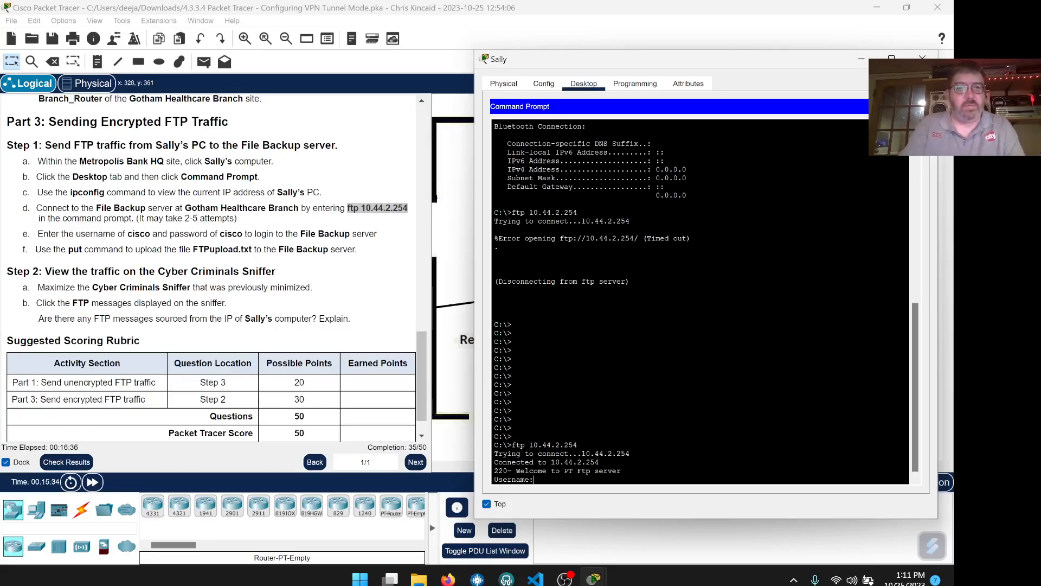
{"action": "type", "text": "cisco"}
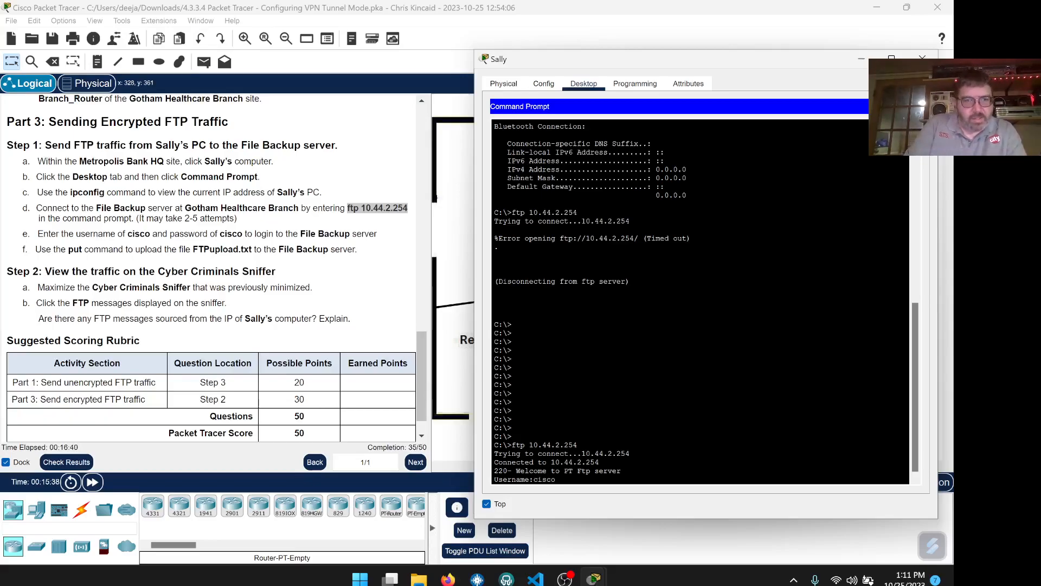
- Submit the FTP username and password; the server rejects the login with No such Account
{"action": "key", "text": "Return"}
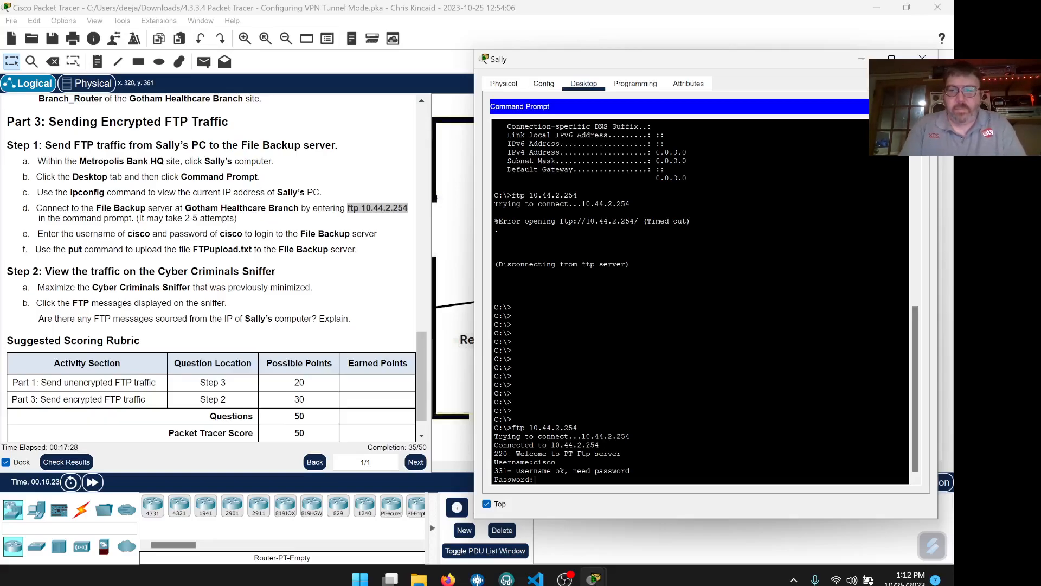
{"action": "key", "text": "Return"}
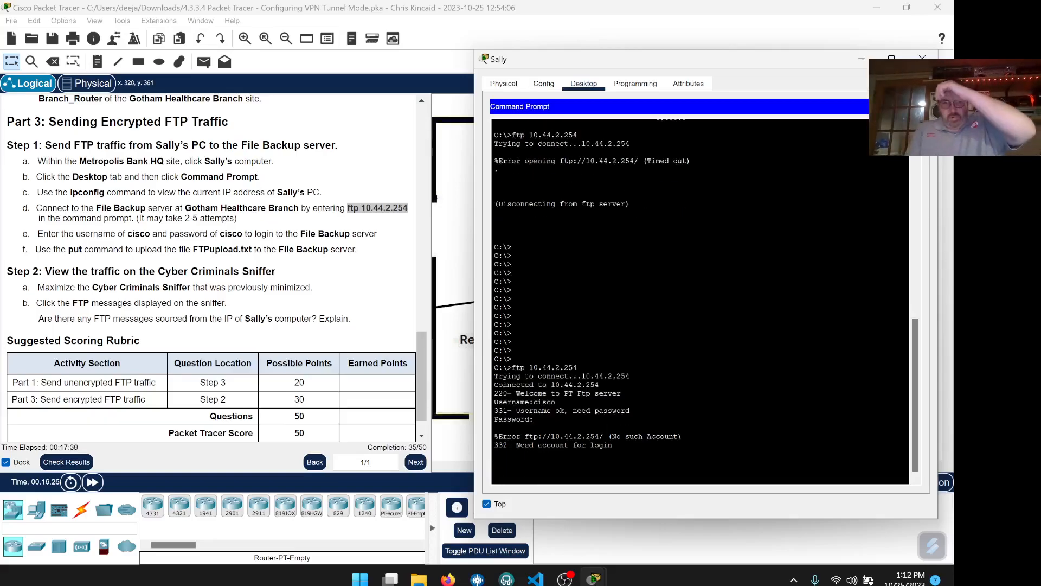
- Reconnect with ftp 10.44.2.254 and log in using the lab username and password
{"action": "key", "text": "Return"}
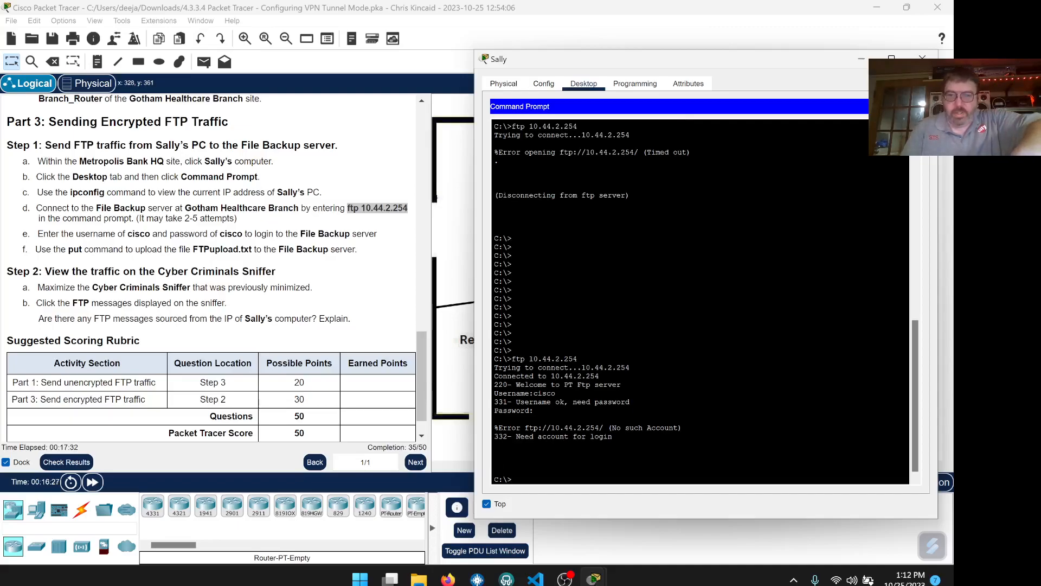
{"action": "key", "text": "Up"}
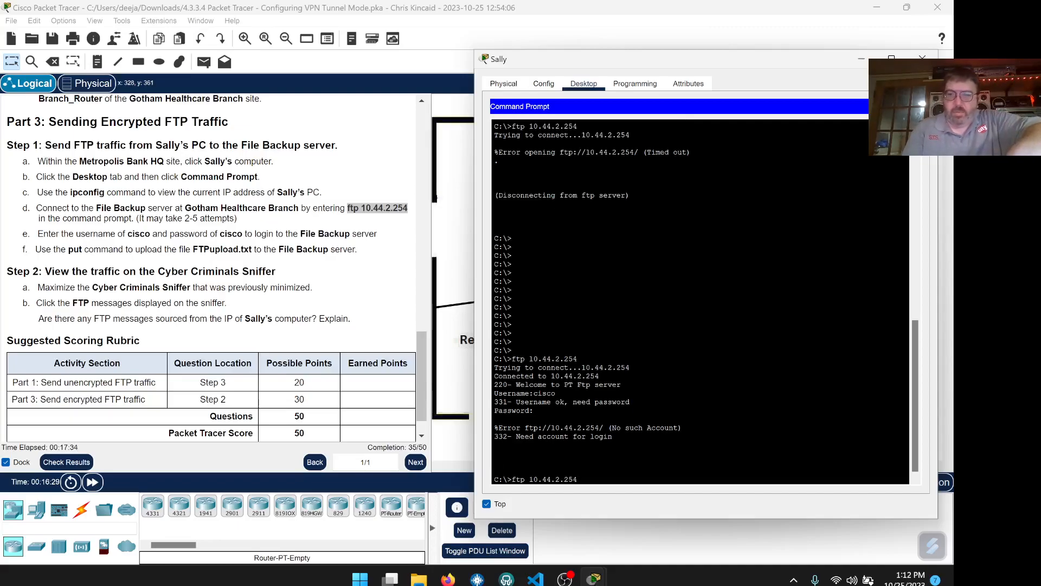
{"action": "key", "text": "Return"}
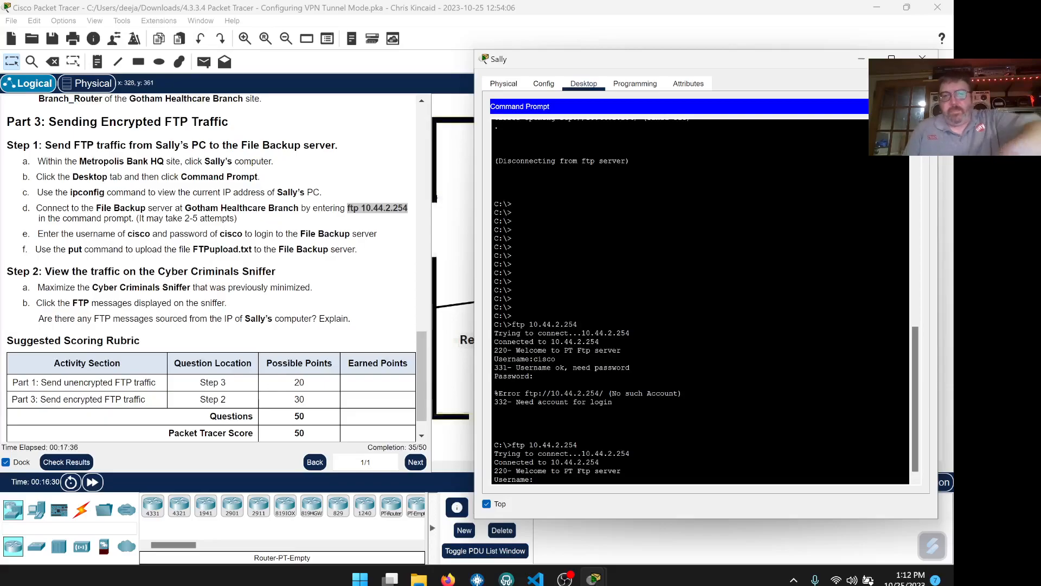
{"action": "type", "text": "cisco"}
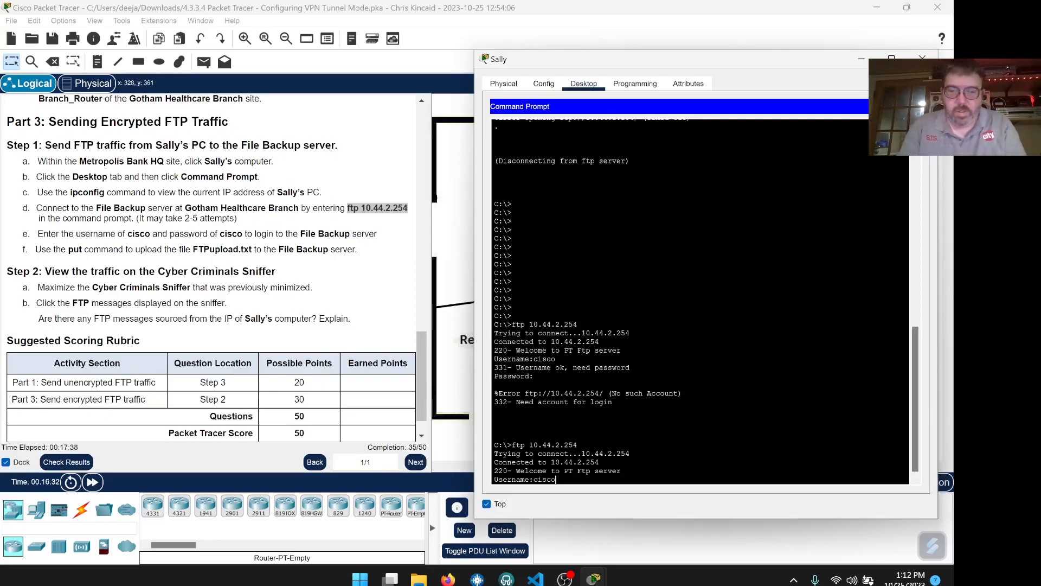
{"action": "key", "text": "Return"}
{"action": "type", "text": "cisco"}
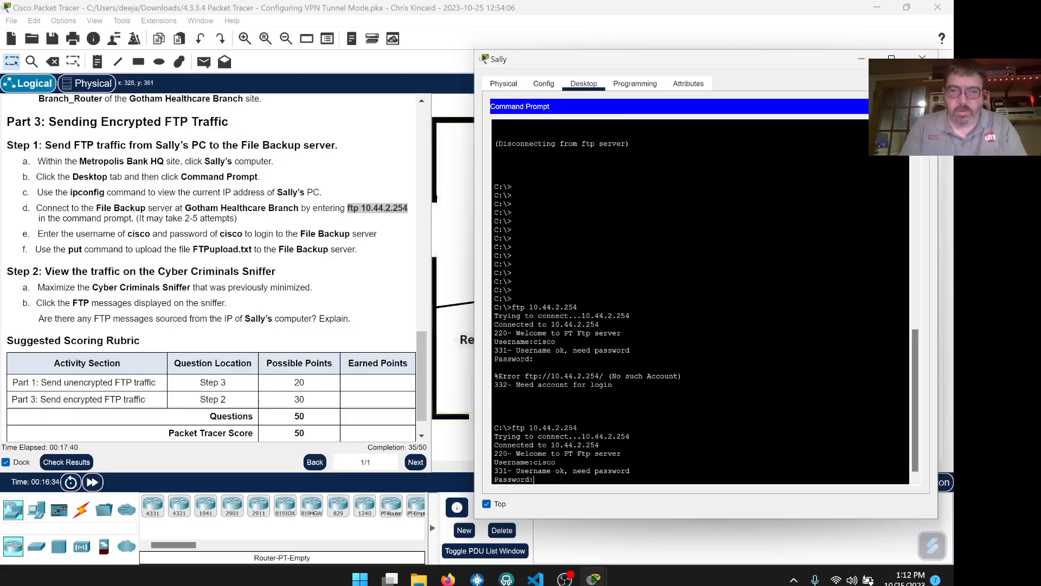
{"action": "key", "text": "Return"}
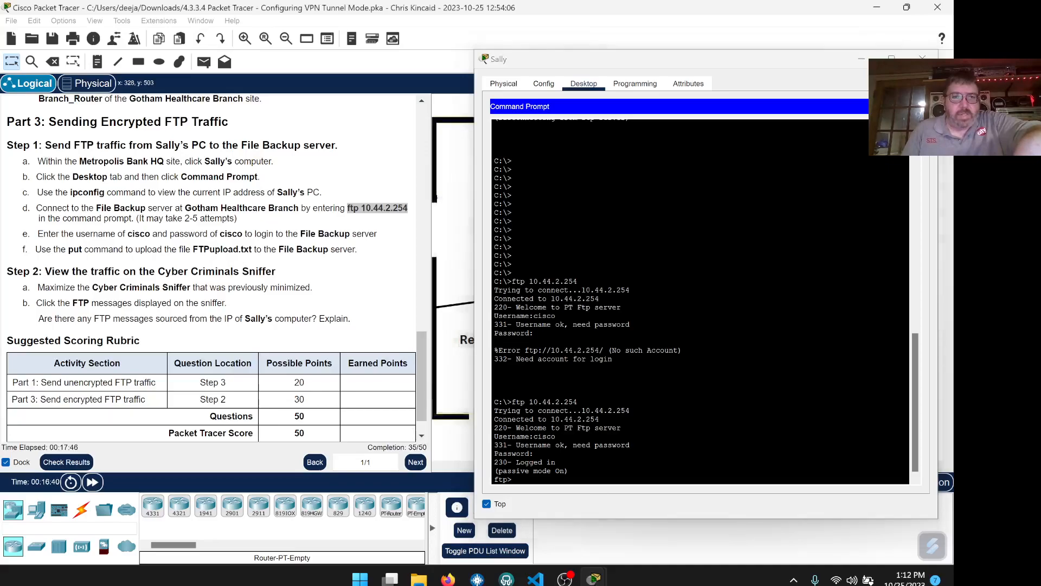
- Copy the file name FTPupload.txt from step f of the instructions
{"action": "double_click", "coordinate": [218, 251]}
{"action": "left_click", "coordinate": [217, 250]}
{"action": "left_click_drag", "start_coordinate": [252, 250], "coordinate": [192, 250]}
{"action": "right_click", "coordinate": [202, 252]}
{"action": "left_click", "coordinate": [218, 260]}
- Run put FTPupload.txt at the ftp> prompt, uploading 1575 bytes to the server
{"action": "type", "text": "pi"}
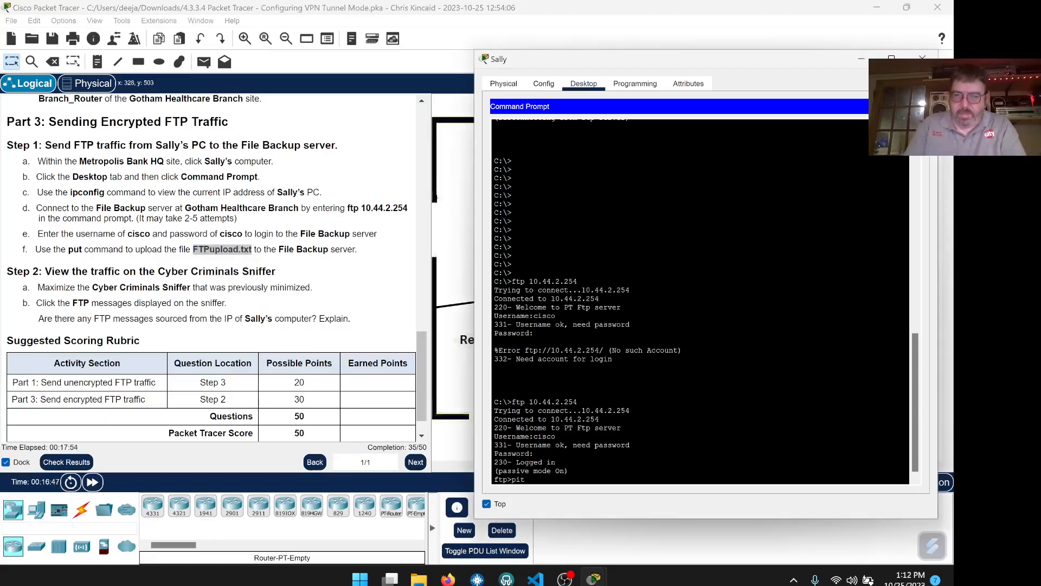
{"action": "key", "text": "BackSpace"}
{"action": "type", "text": "p"}
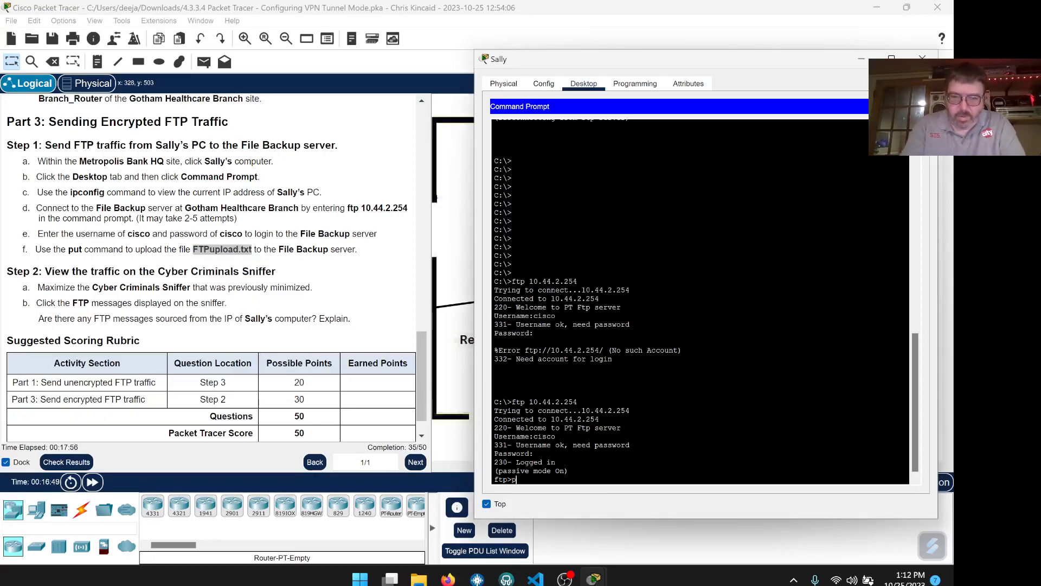
{"action": "type", "text": "ut"}
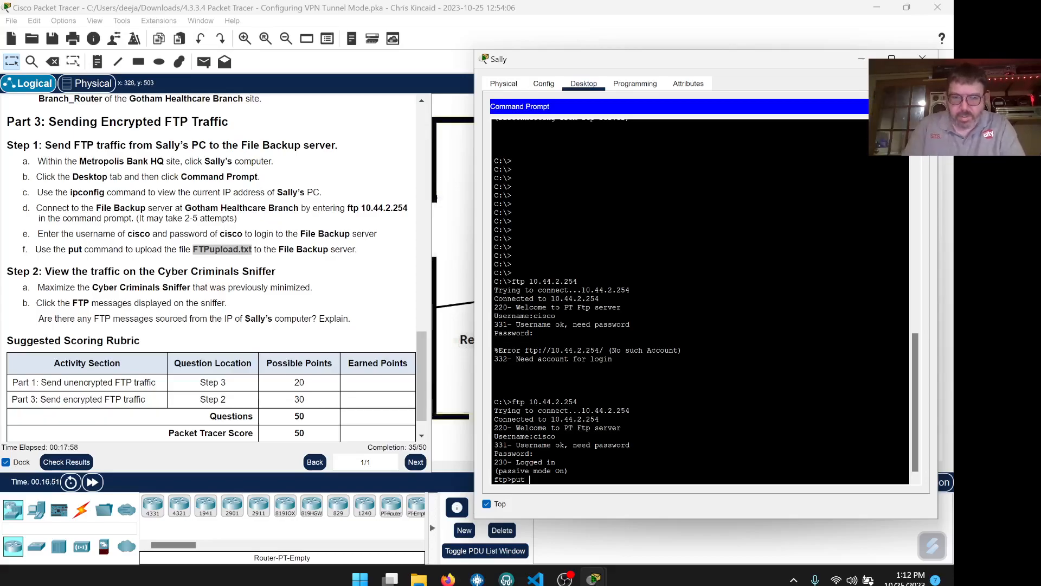
{"action": "right_click", "coordinate": [576, 480]}
{"action": "left_click", "coordinate": [596, 501]}
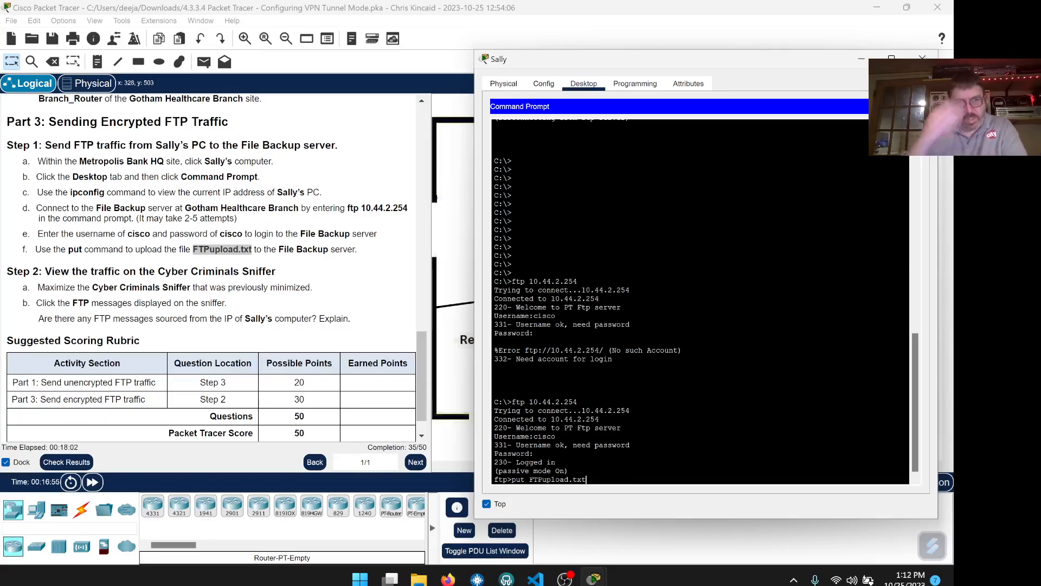
{"action": "key", "text": "Return"}
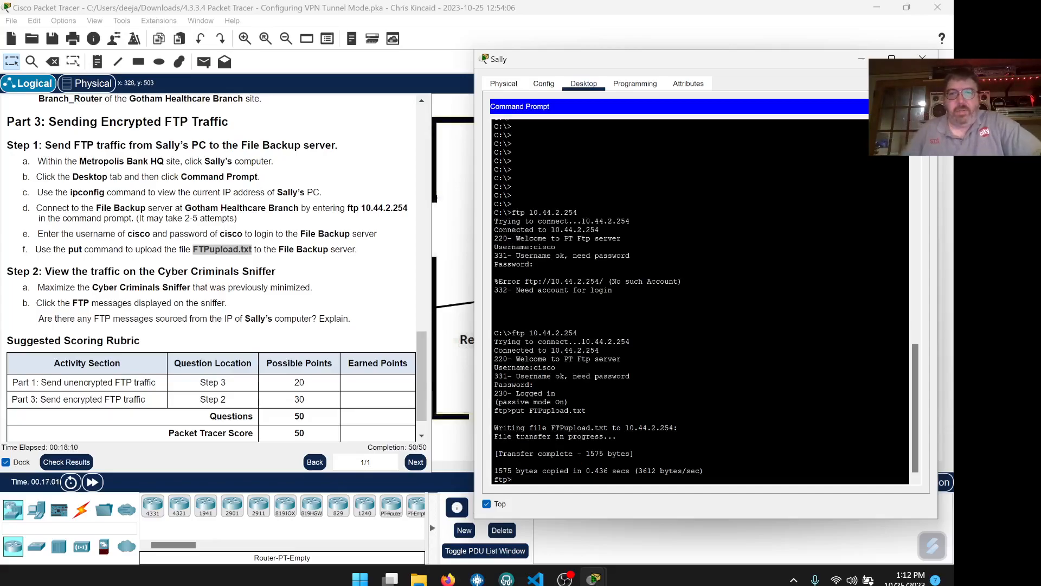
{"action": "left_click_drag", "start_coordinate": [595, 454], "coordinate": [608, 453]}
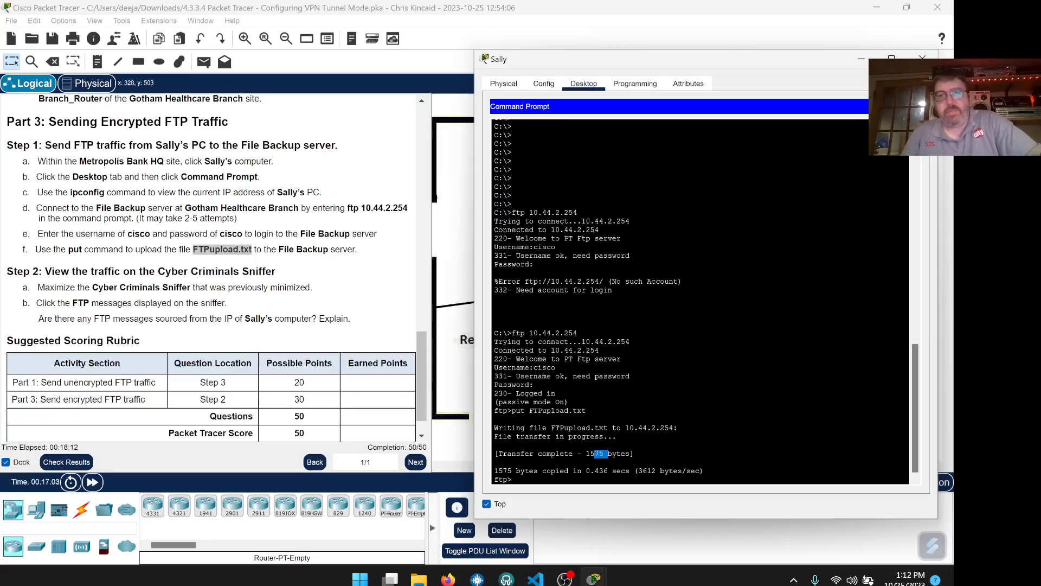
{"action": "scroll", "coordinate": [421, 330], "scroll_direction": "down", "scroll_amount": 1}
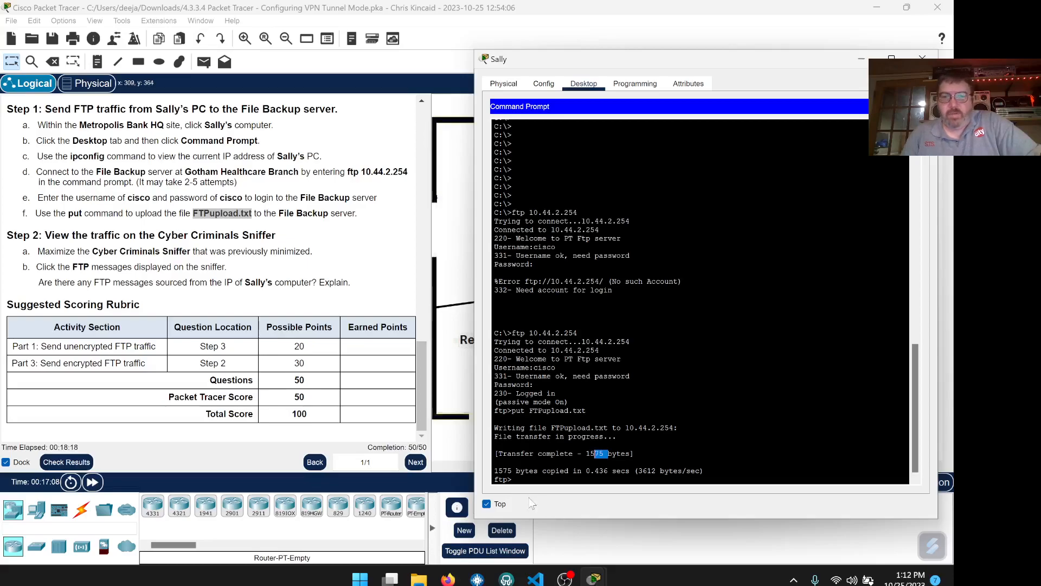
{"action": "left_click", "coordinate": [923, 58]}
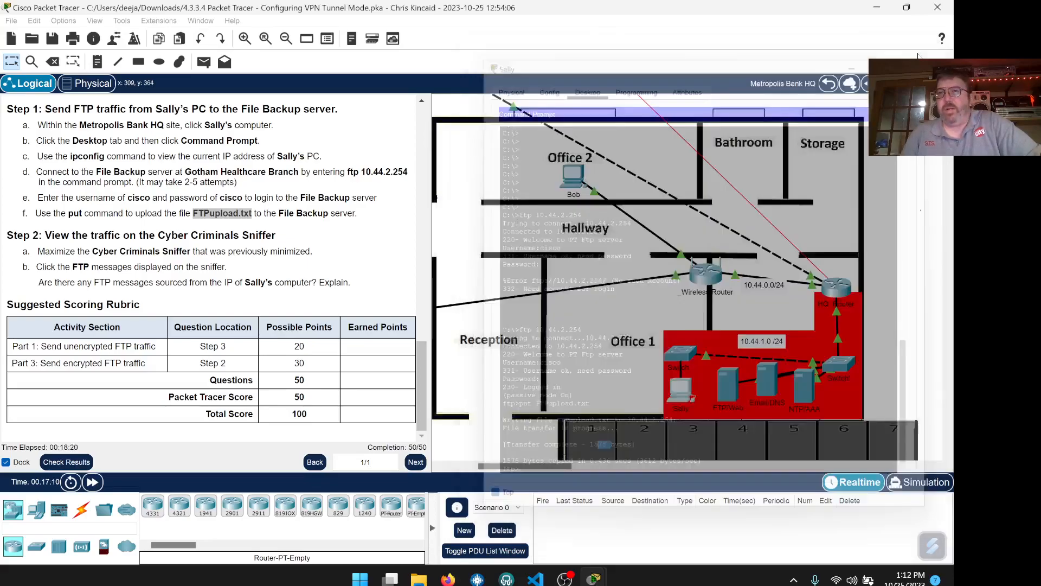
{"action": "mouse_move", "coordinate": [594, 577]}
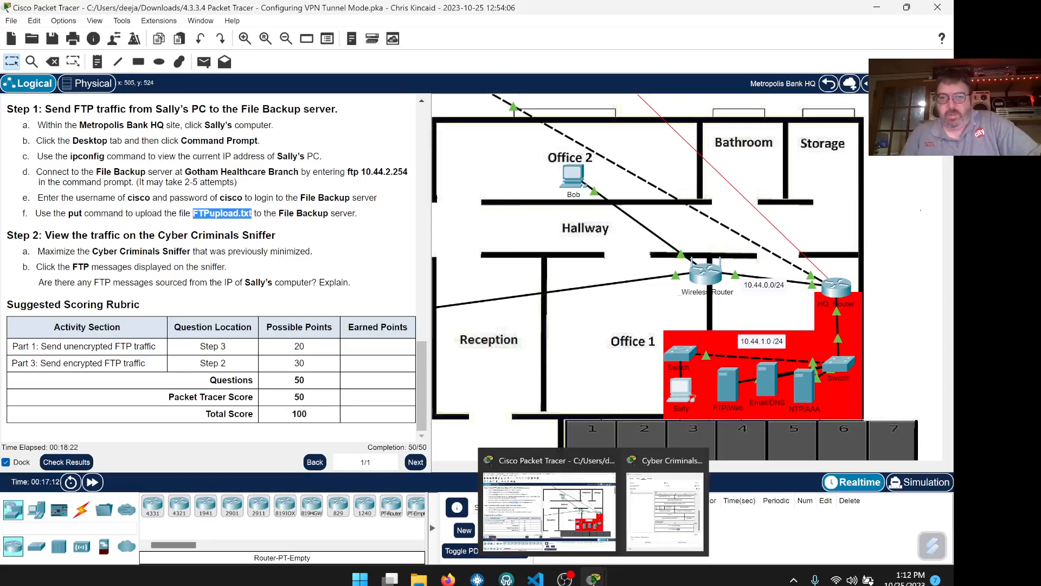
{"action": "left_click", "coordinate": [669, 513]}
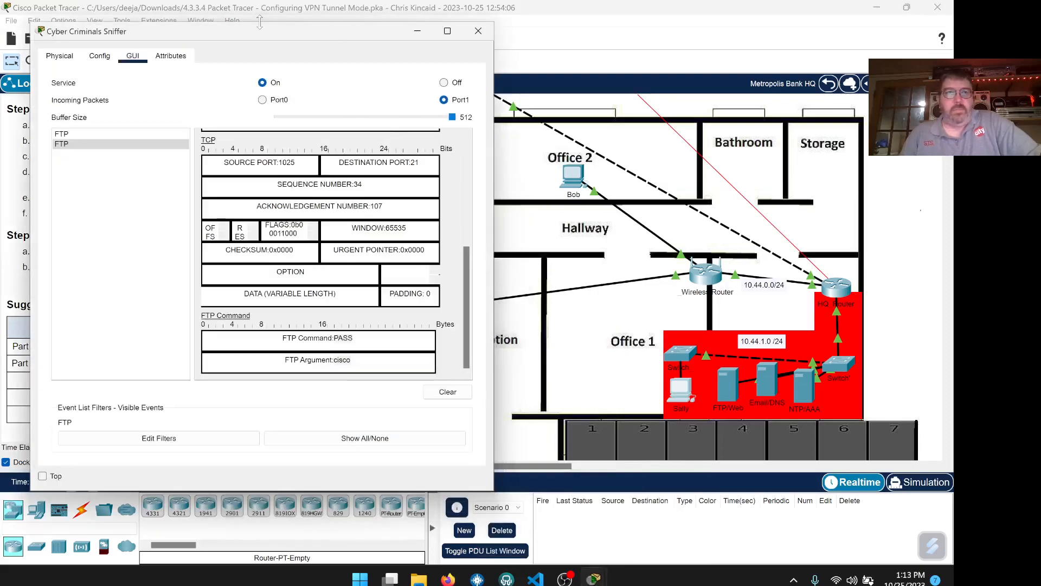
{"action": "left_click_drag", "start_coordinate": [243, 45], "coordinate": [610, 40]}
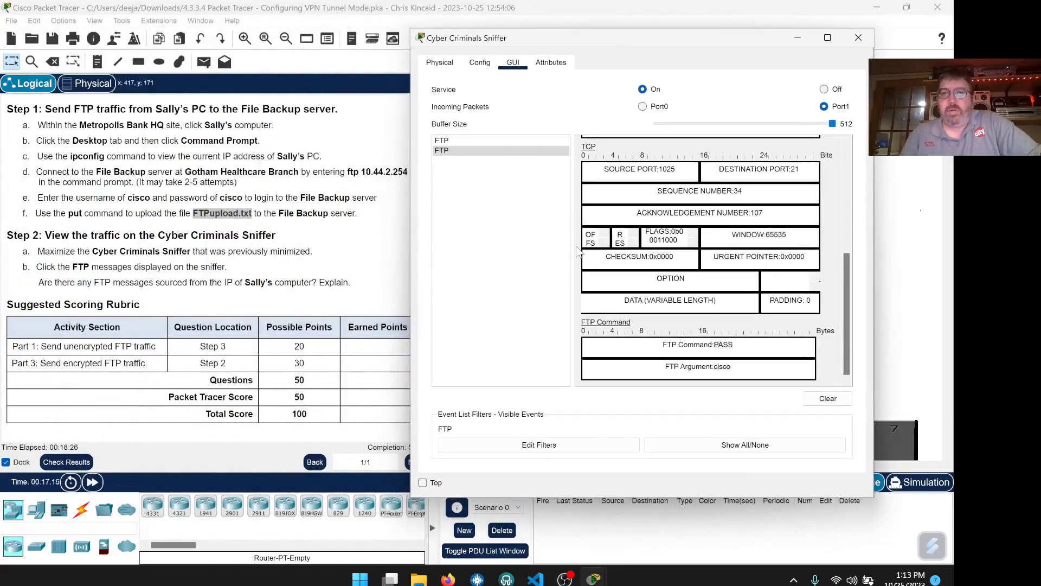
{"action": "left_click", "coordinate": [507, 211]}
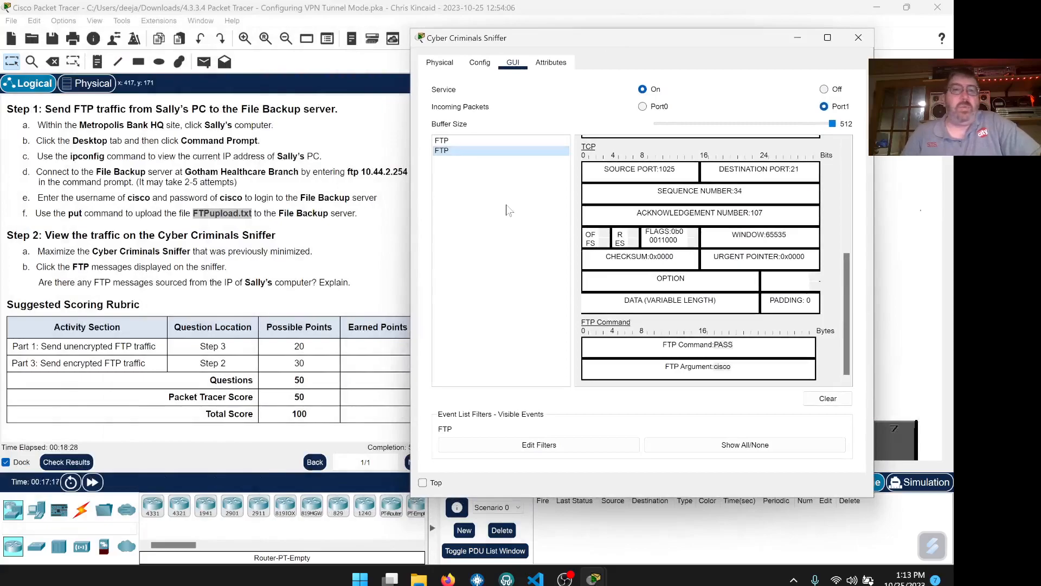
{"action": "left_click_drag", "start_coordinate": [535, 41], "coordinate": [606, 32]}
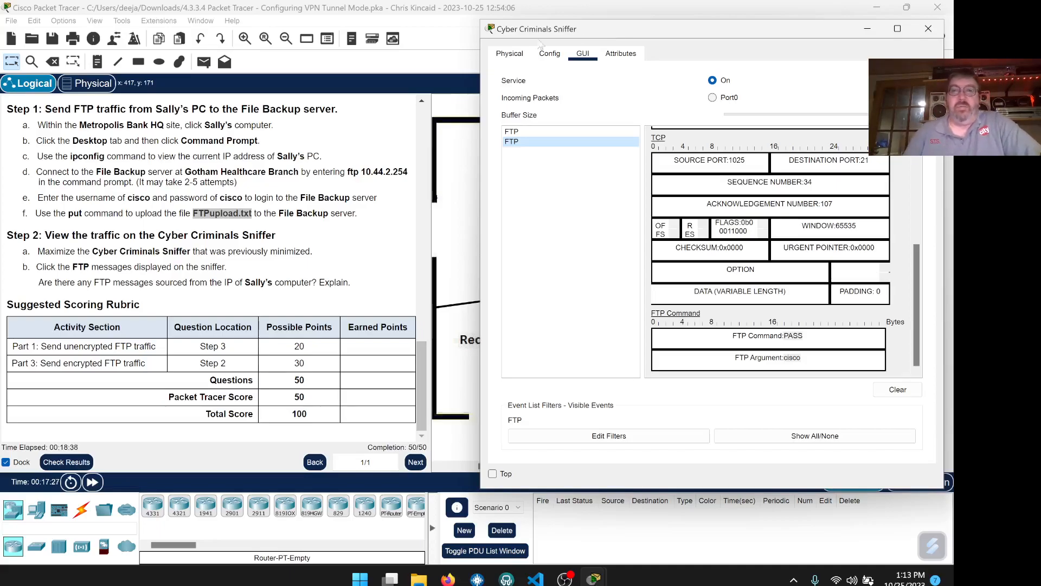
{"action": "left_click", "coordinate": [533, 132]}
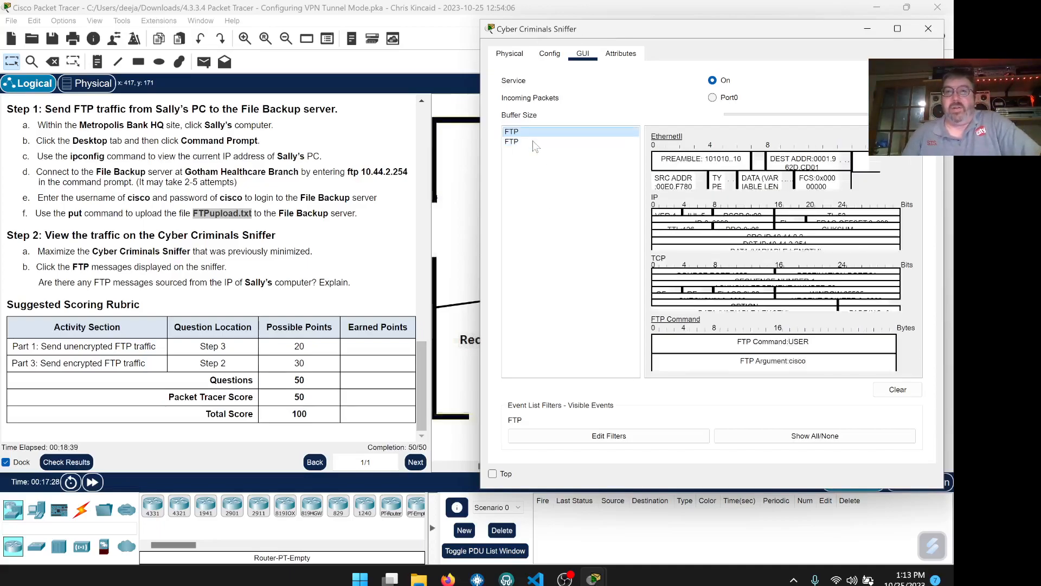
{"action": "left_click", "coordinate": [545, 142]}
{"action": "scroll", "coordinate": [783, 287], "scroll_direction": "down", "scroll_amount": 5}
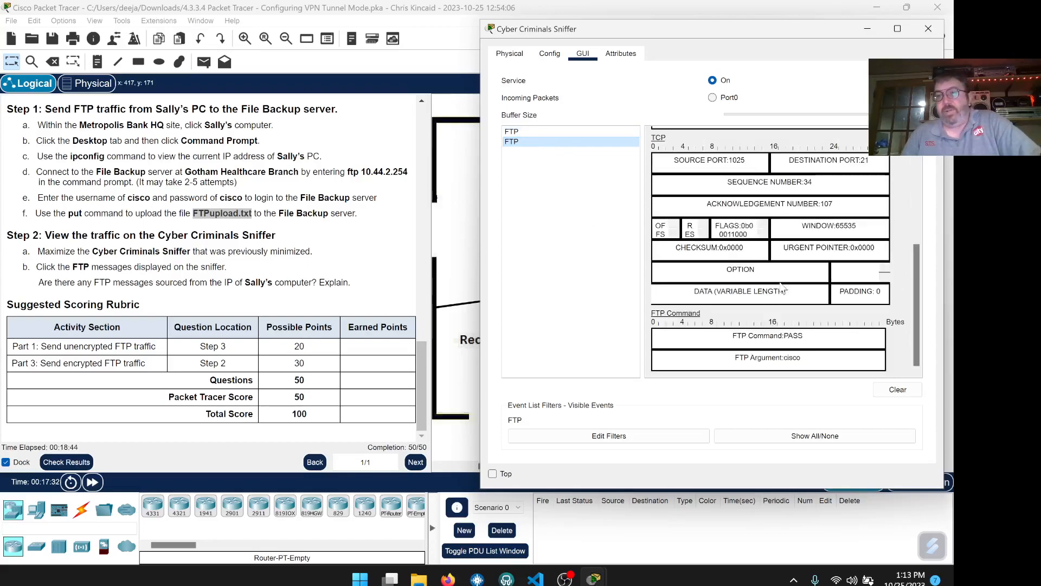
{"action": "scroll", "coordinate": [783, 292], "scroll_direction": "up", "scroll_amount": 3}
{"action": "scroll", "coordinate": [797, 315], "scroll_direction": "down", "scroll_amount": 3}
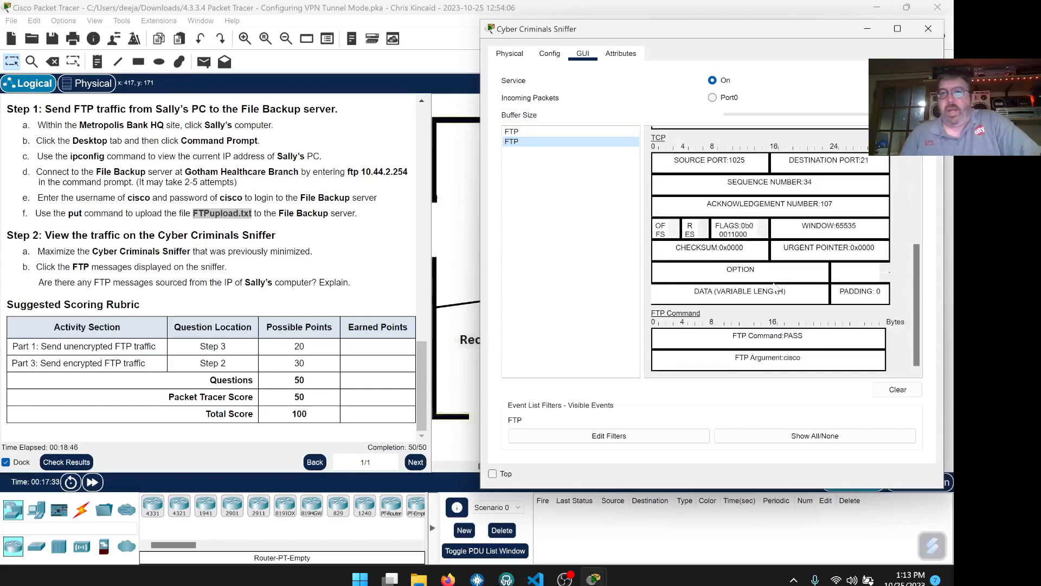
{"action": "double_click", "coordinate": [792, 358]}
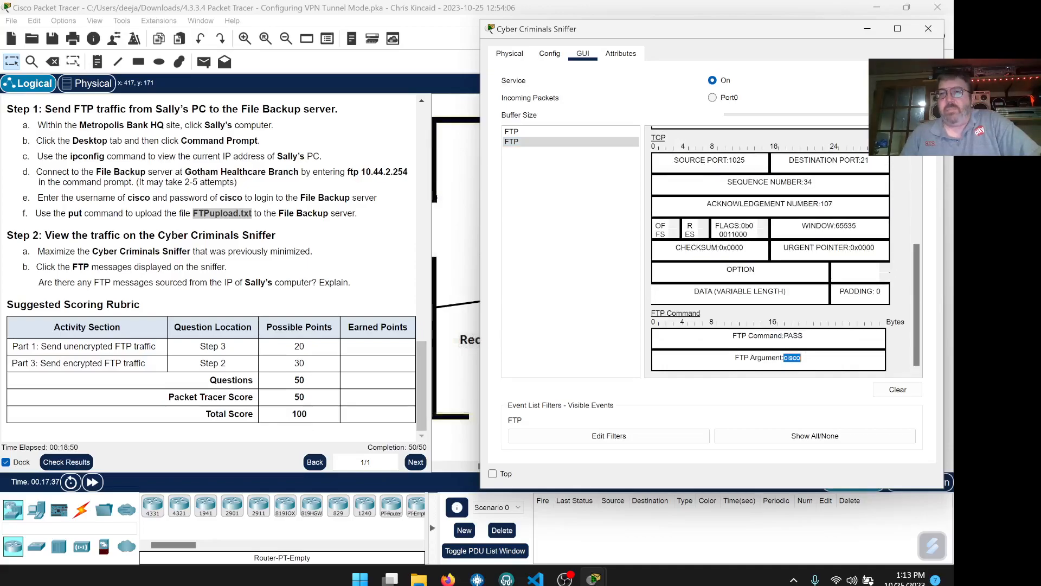
{"action": "scroll", "coordinate": [777, 251], "scroll_direction": "up", "scroll_amount": 3}
{"action": "scroll", "coordinate": [777, 251], "scroll_direction": "down", "scroll_amount": 3}
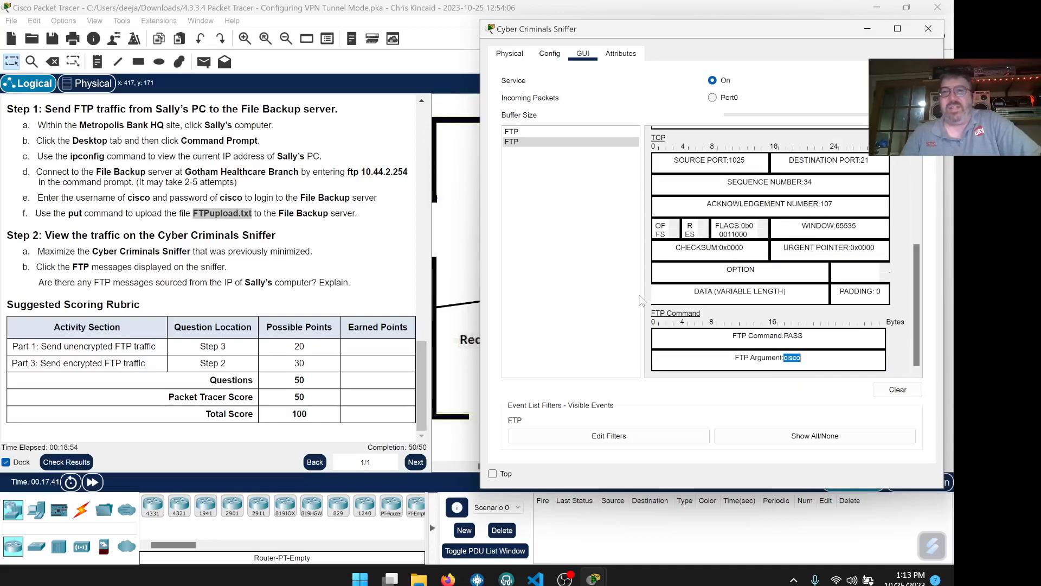
{"action": "scroll", "coordinate": [780, 308], "scroll_direction": "up", "scroll_amount": 5}
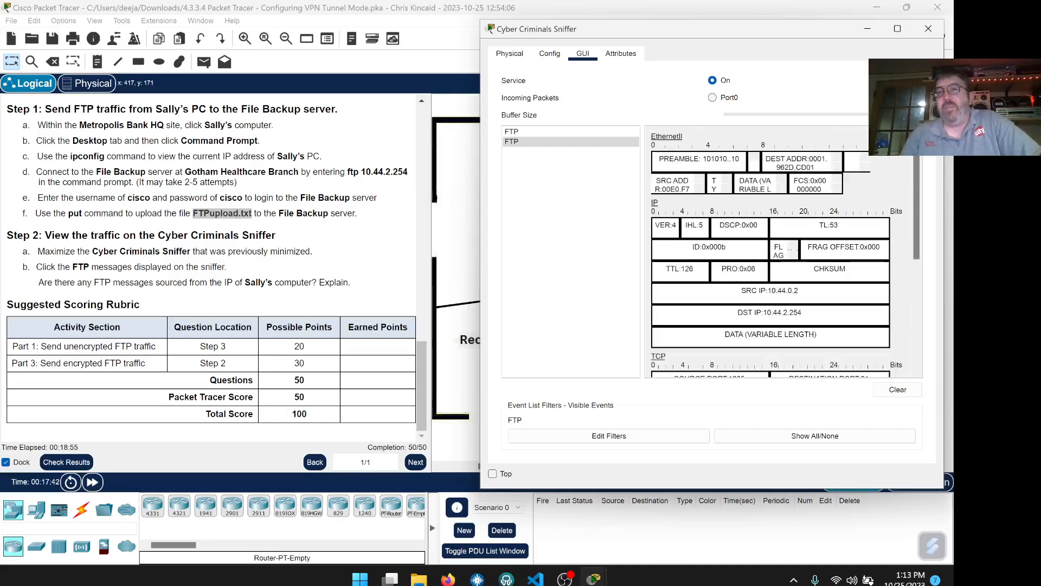
{"action": "left_click", "coordinate": [581, 132]}
{"action": "left_click", "coordinate": [581, 140]}
{"action": "left_click", "coordinate": [579, 131]}
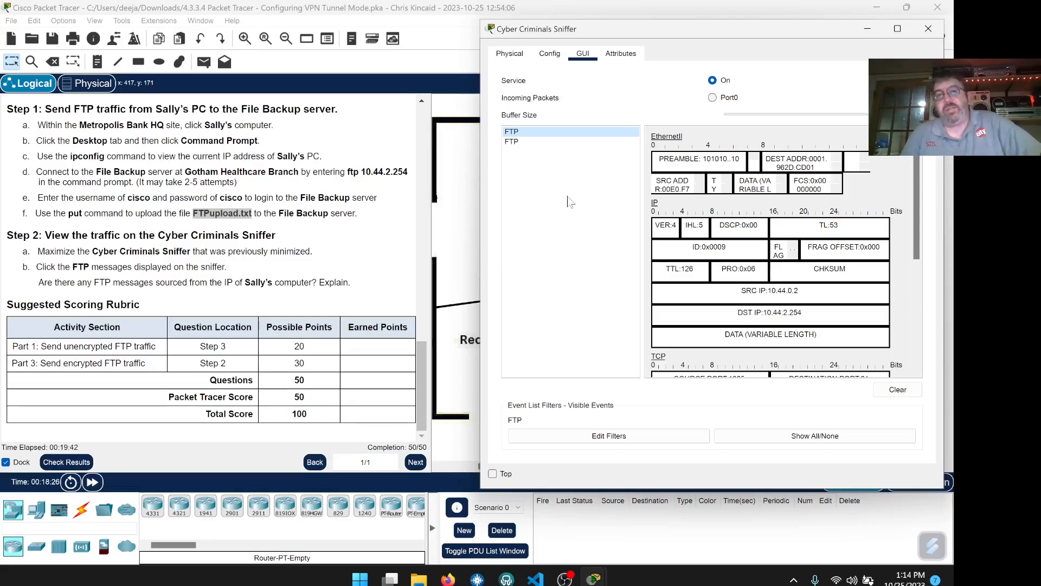
{"action": "left_click_drag", "start_coordinate": [621, 29], "coordinate": [605, 26]}
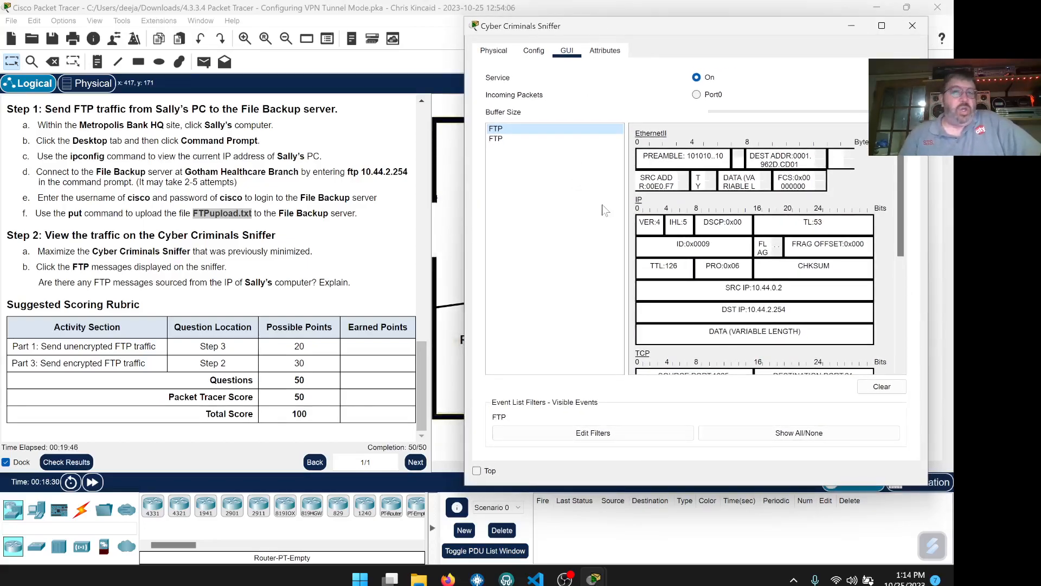
{"action": "left_click", "coordinate": [851, 25]}
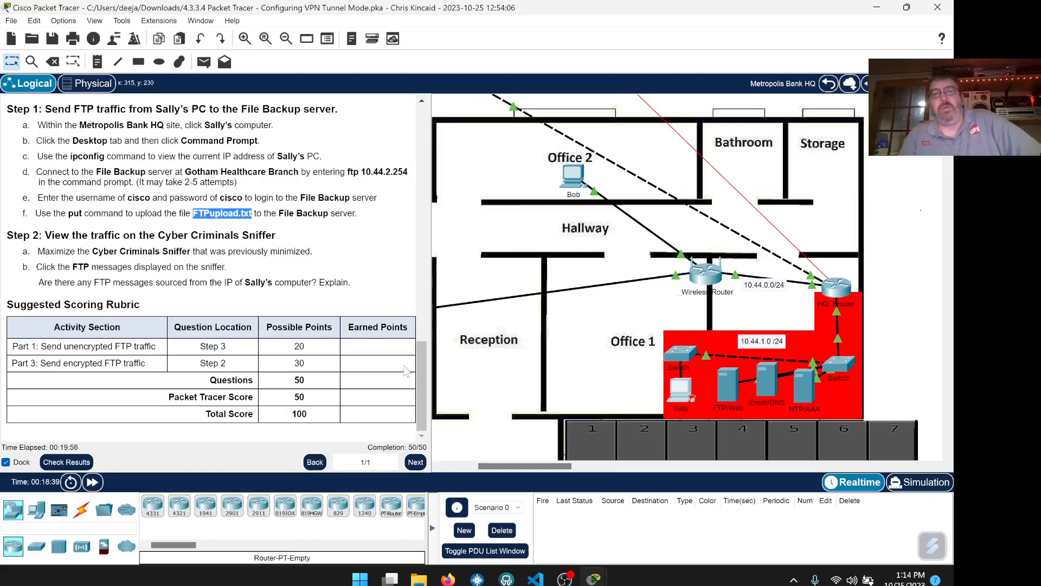
{"action": "mouse_move", "coordinate": [594, 578]}
{"action": "left_click", "coordinate": [635, 509]}
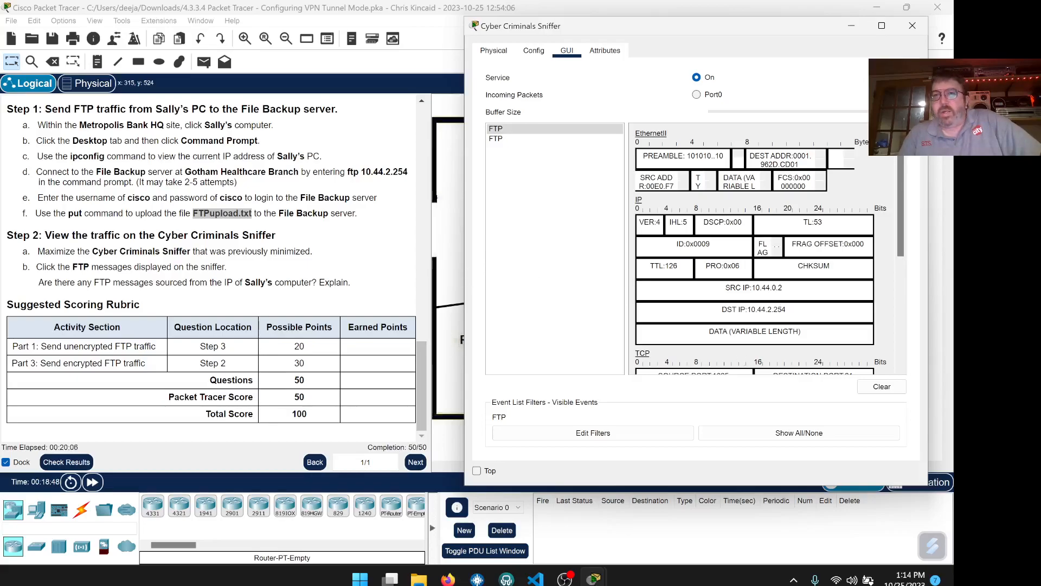
{"action": "left_click", "coordinate": [531, 140]}
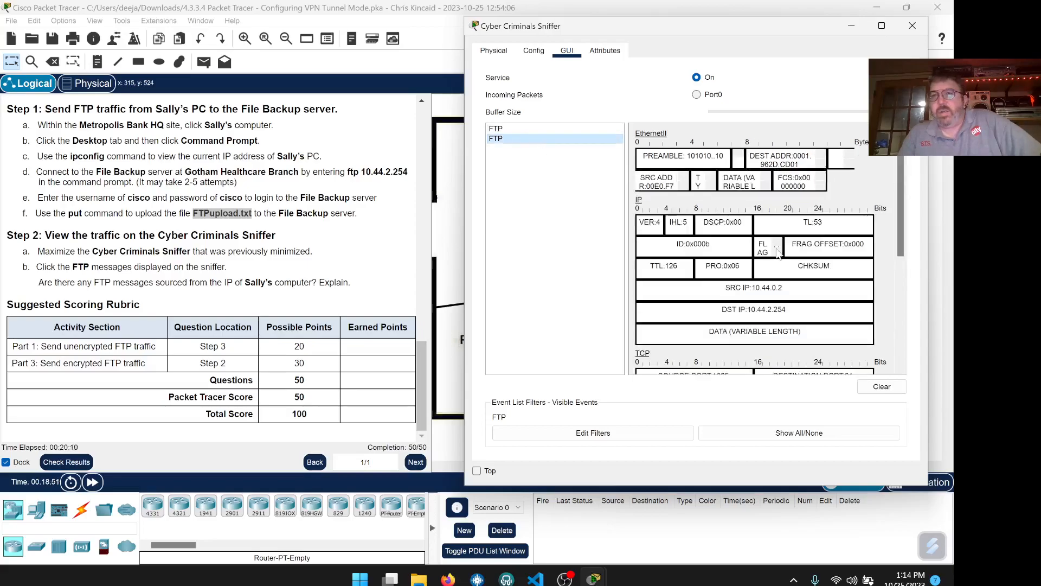
{"action": "scroll", "coordinate": [754, 249], "scroll_direction": "down", "scroll_amount": 2}
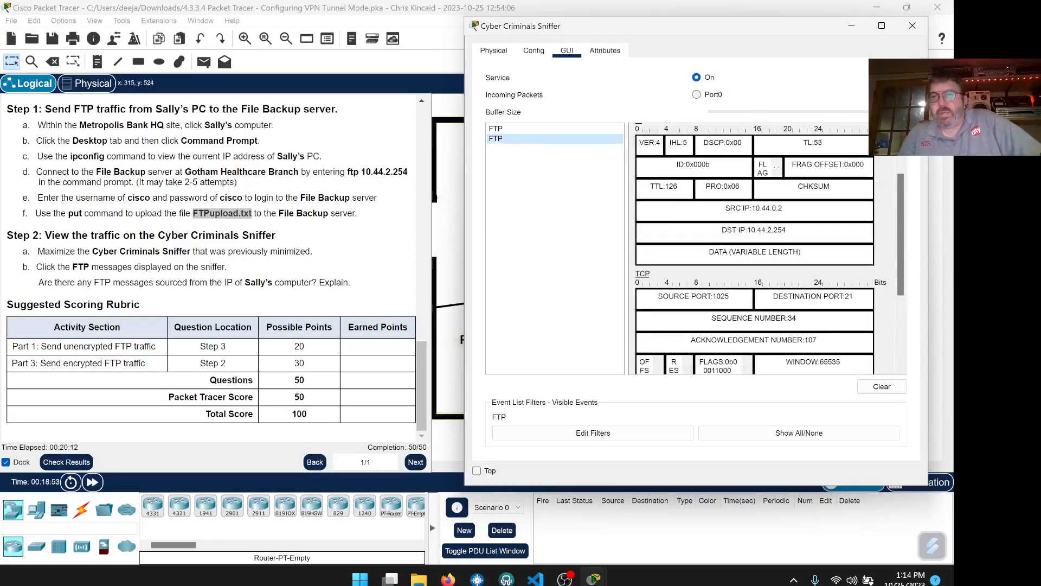
{"action": "left_click_drag", "start_coordinate": [785, 209], "coordinate": [746, 230]}
{"action": "left_click", "coordinate": [785, 208]}
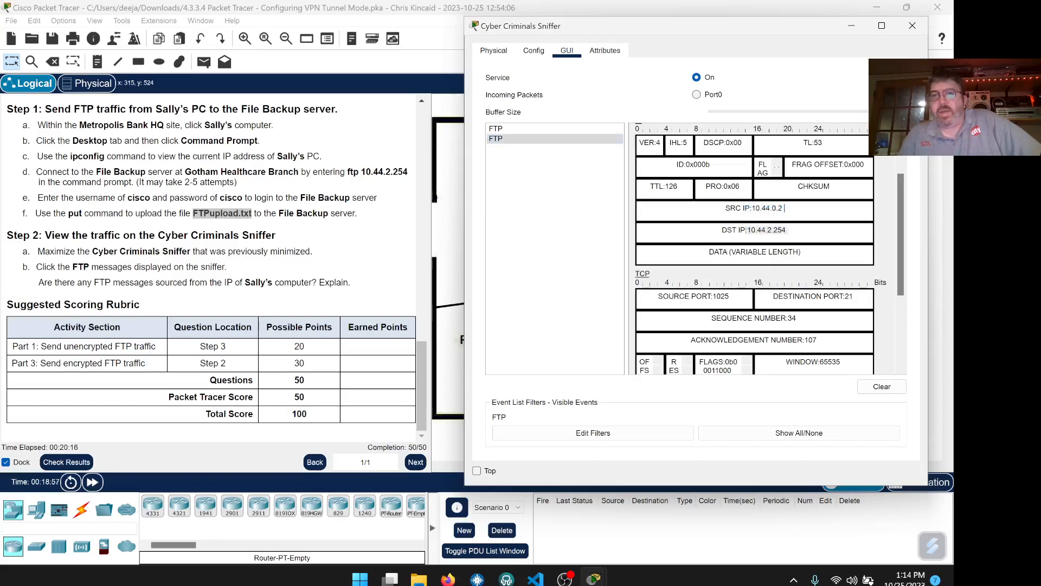
{"action": "left_click", "coordinate": [564, 129]}
{"action": "left_click", "coordinate": [785, 213]}
{"action": "scroll", "coordinate": [785, 213], "scroll_direction": "down", "scroll_amount": 3}
{"action": "triple_click", "coordinate": [754, 208]}
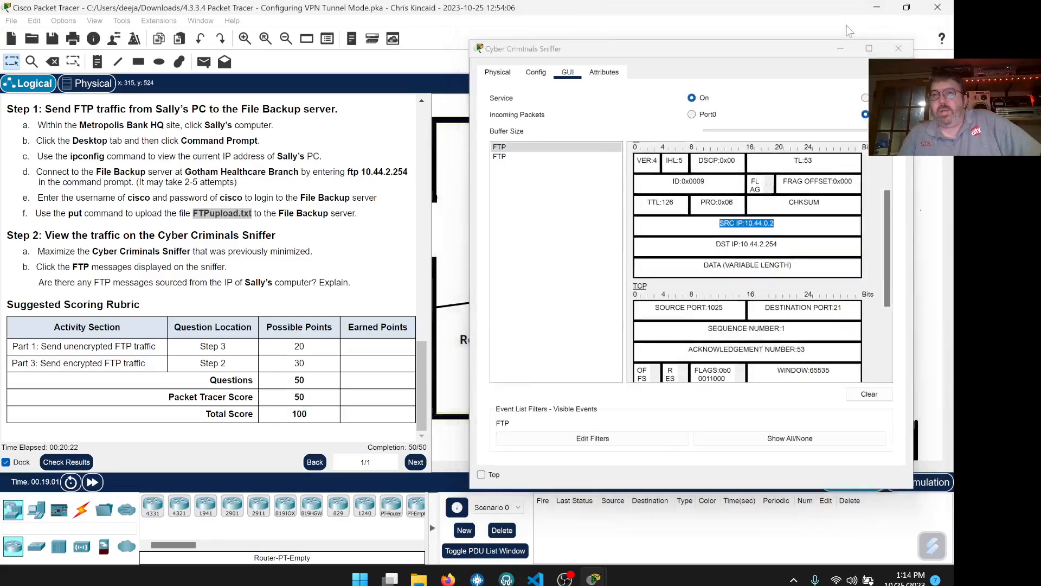
{"action": "left_click", "coordinate": [850, 31]}
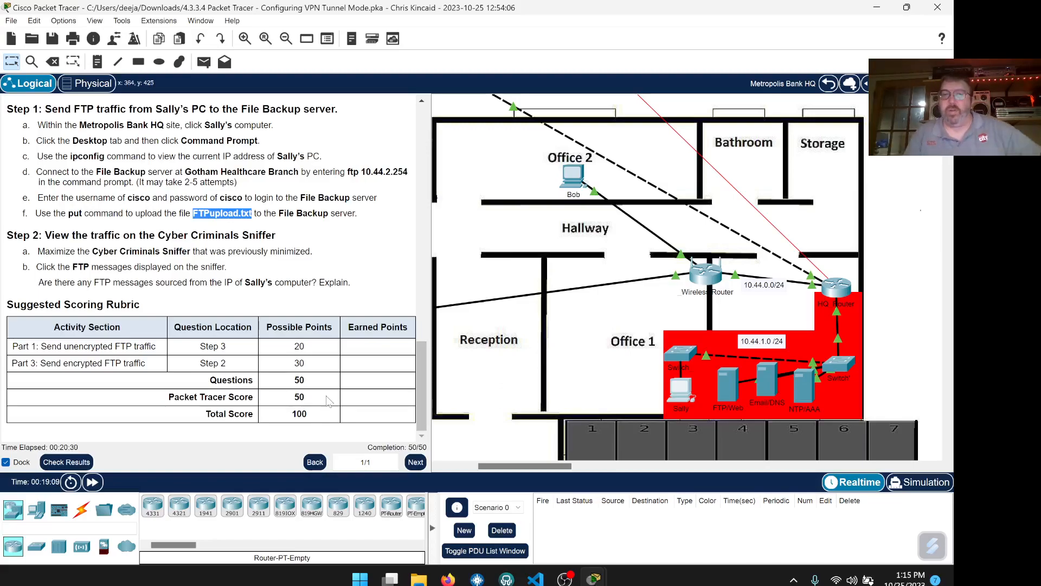
{"action": "mouse_move", "coordinate": [565, 578]}
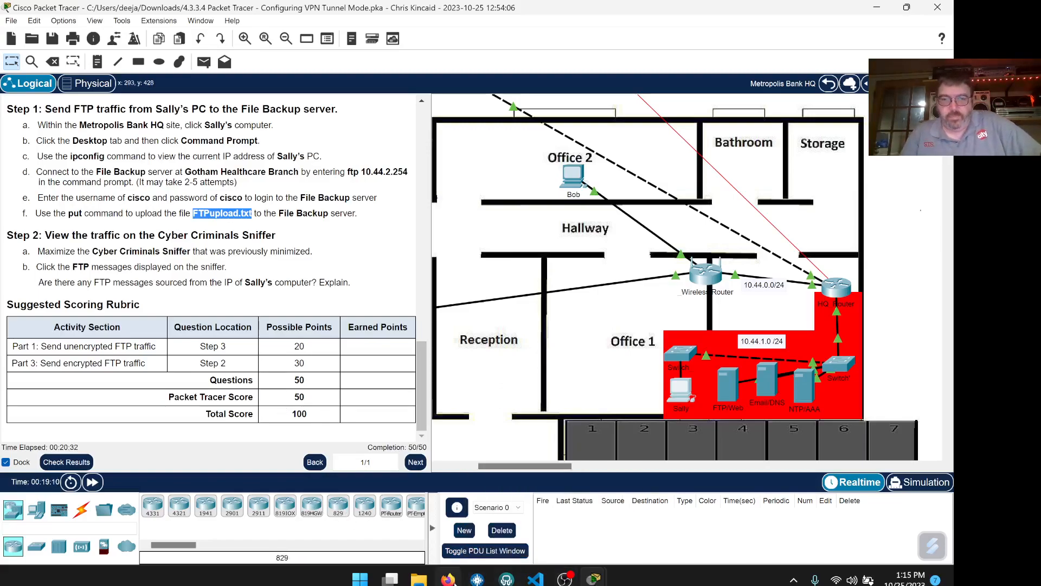
- Answer the FTP sniffer question with 'No, because we setup a VPN tunnel.' and minimize Firefox
{"action": "left_click", "coordinate": [458, 518]}
{"action": "scroll", "coordinate": [470, 383], "scroll_direction": "down", "scroll_amount": 12}
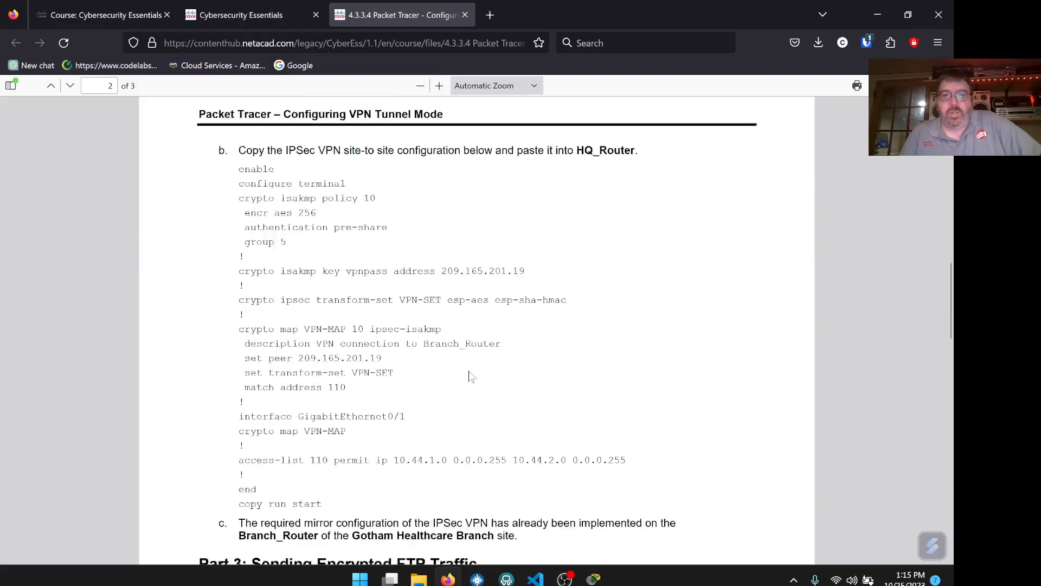
{"action": "left_click", "coordinate": [469, 255]}
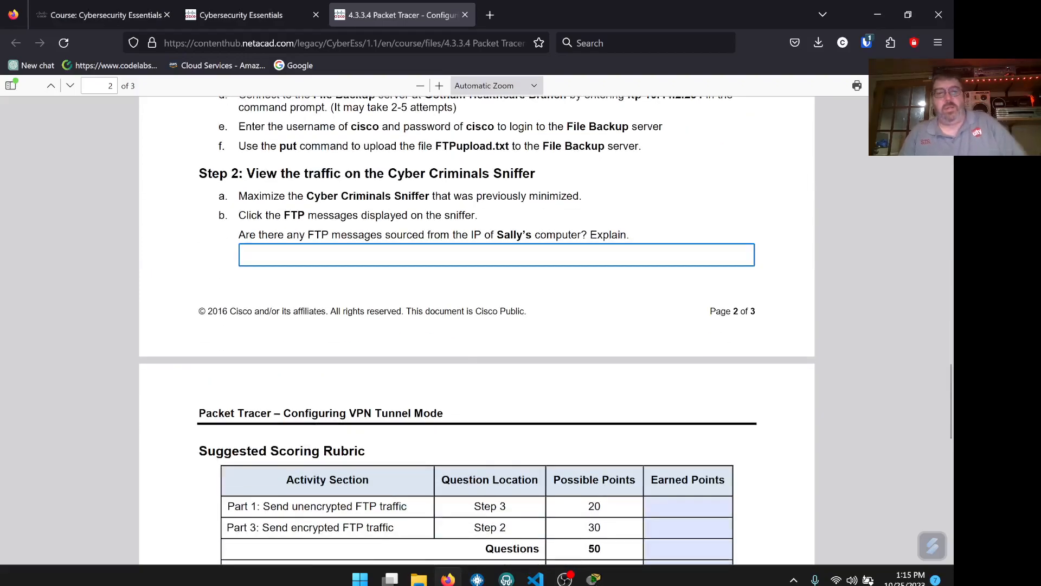
{"action": "type", "text": "No"}
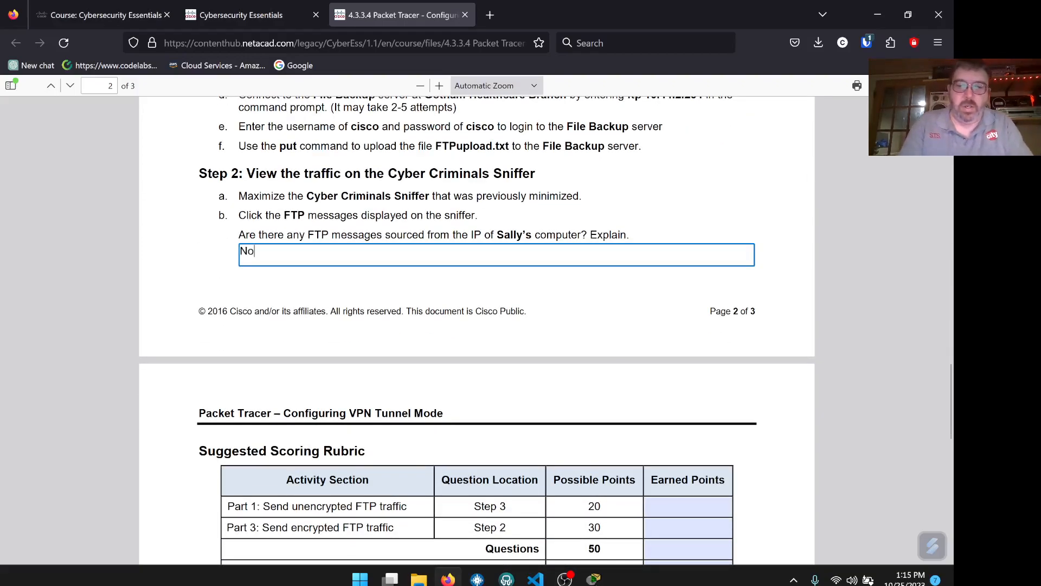
{"action": "type", "text": ", because we"}
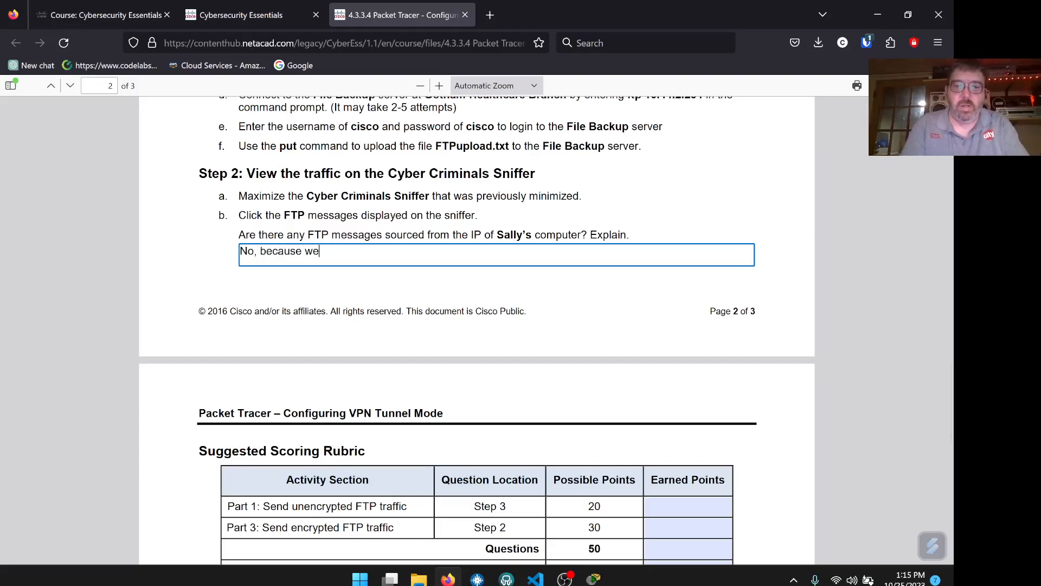
{"action": "type", "text": " set"}
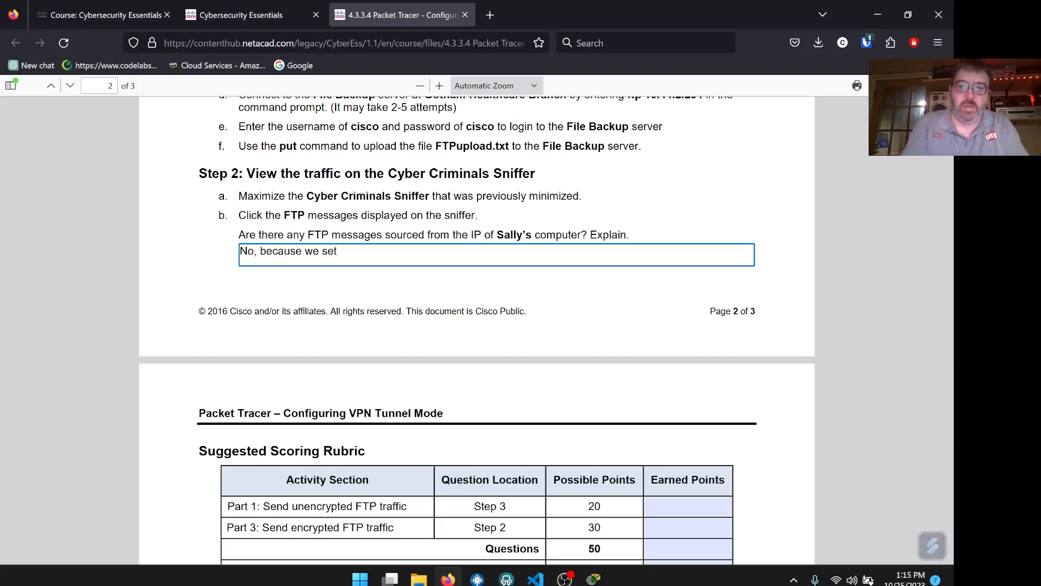
{"action": "type", "text": "up a tunnel"}
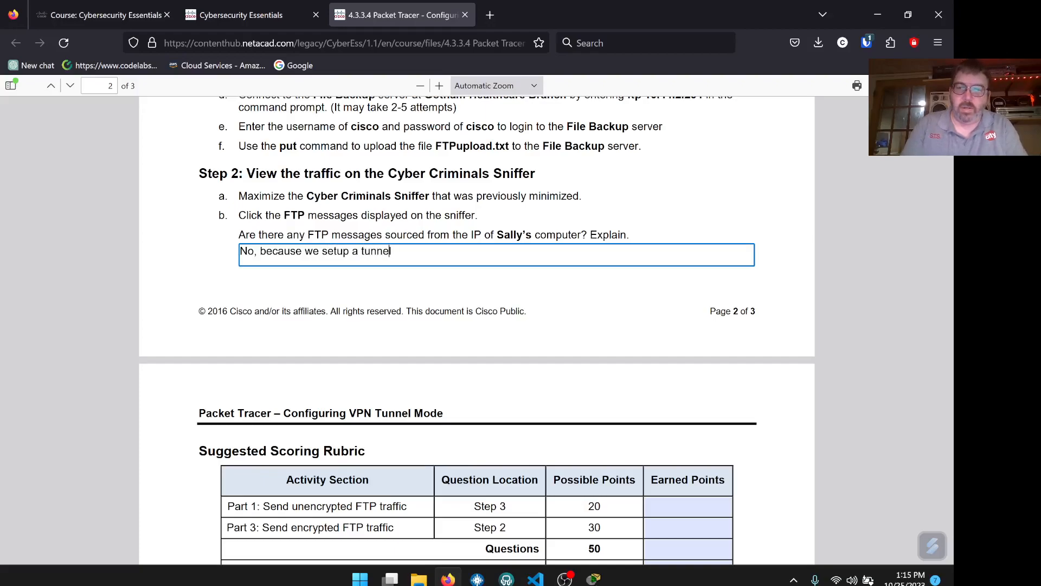
{"action": "type", "text": "VPN "}
{"action": "type", "text": "."}
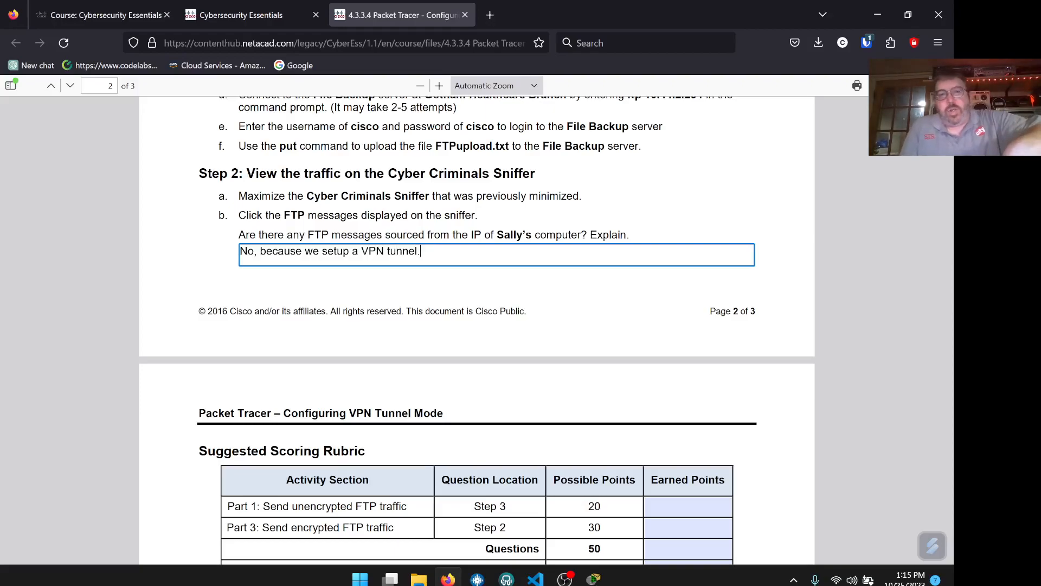
{"action": "left_click_drag", "start_coordinate": [421, 252], "coordinate": [239, 252]}
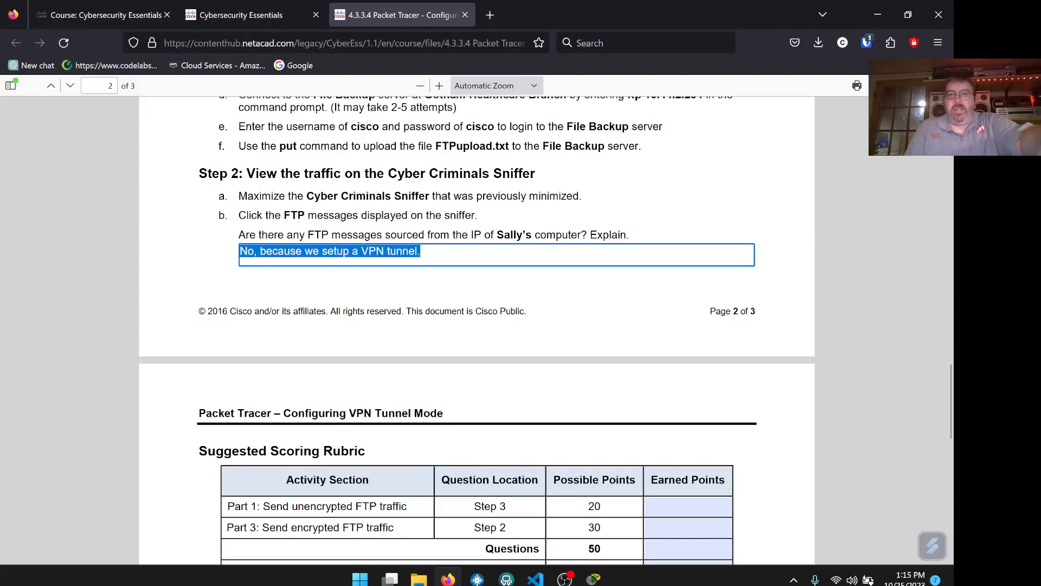
{"action": "left_click", "coordinate": [422, 252]}
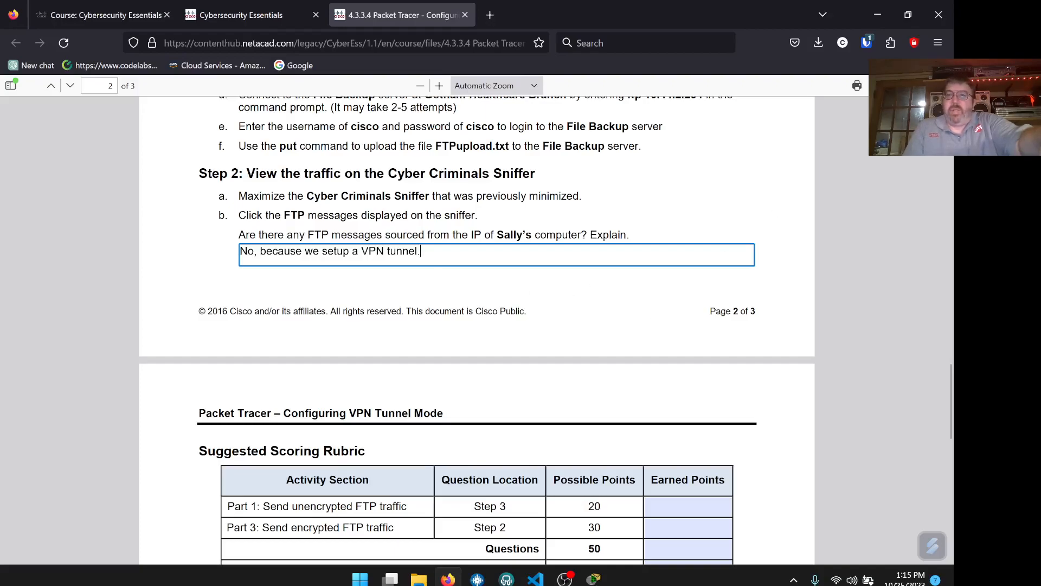
{"action": "scroll", "coordinate": [684, 282], "scroll_direction": "down", "scroll_amount": 6}
{"action": "left_click", "coordinate": [879, 15]}
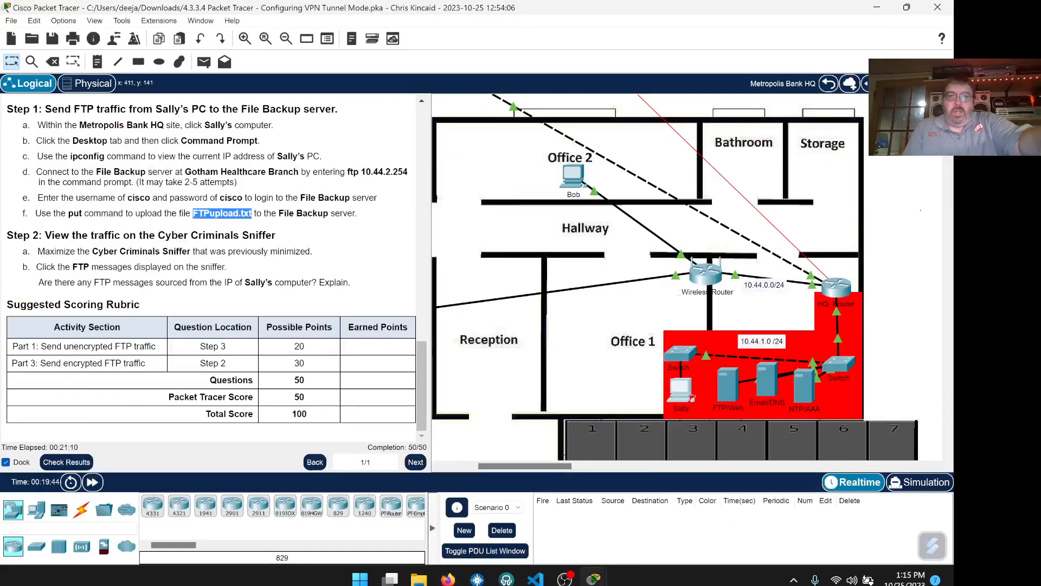
- Confirm the VPN Tunnel Mode activity scored 50/50, then minimize Packet Tracer and restore OBS Studio
{"action": "left_click", "coordinate": [65, 462]}
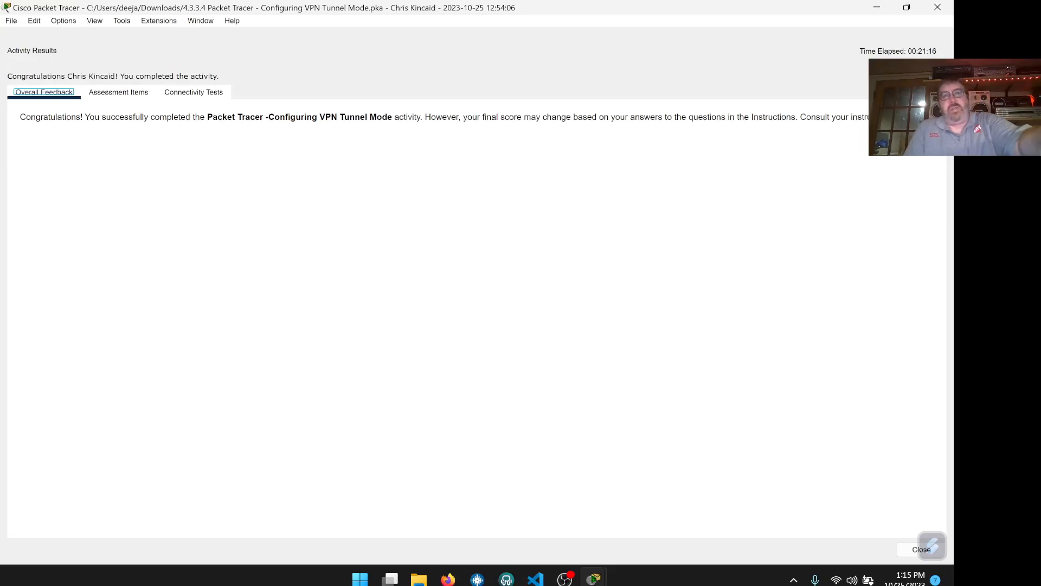
{"action": "left_click_drag", "start_coordinate": [286, 117], "coordinate": [556, 130]}
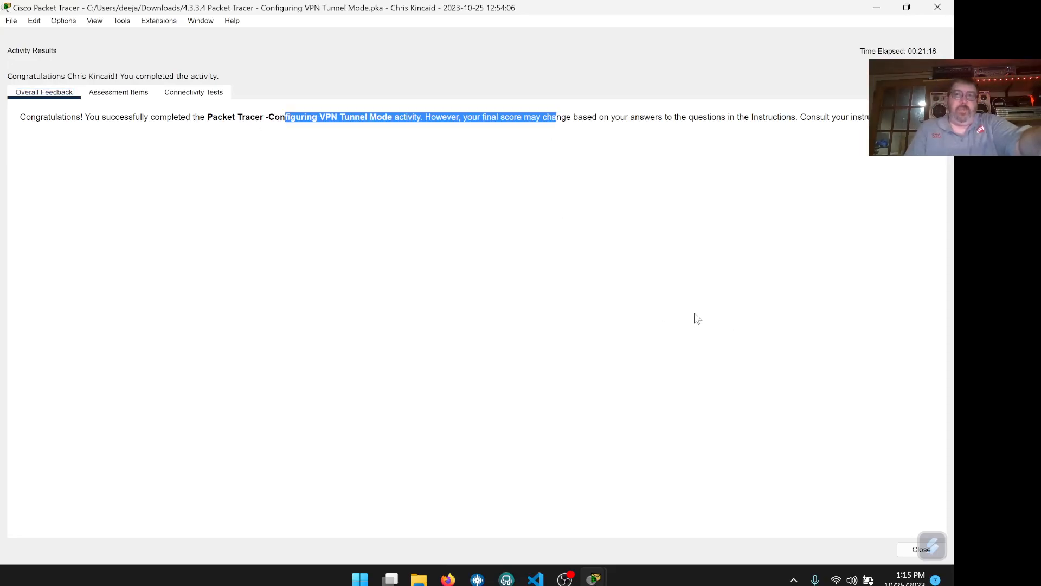
{"action": "left_click", "coordinate": [9, 22]}
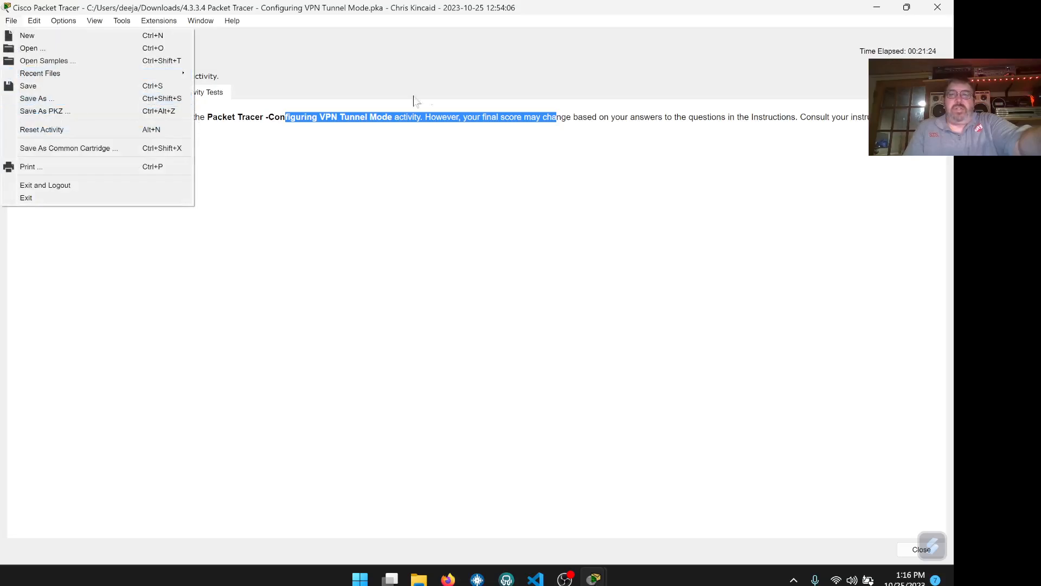
{"action": "left_click", "coordinate": [805, 16]}
{"action": "left_click", "coordinate": [871, 4]}
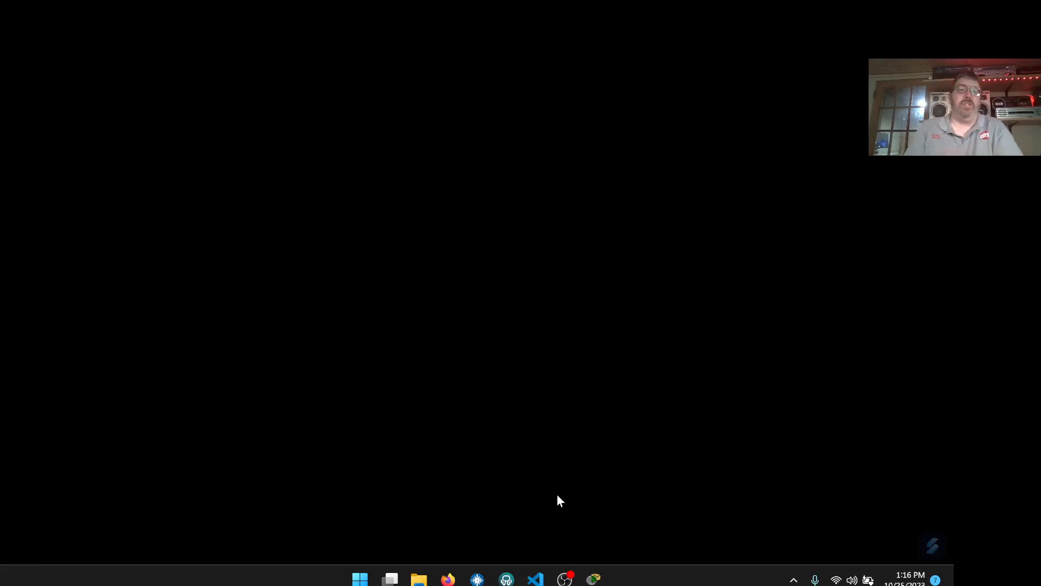
{"action": "left_click", "coordinate": [564, 579]}
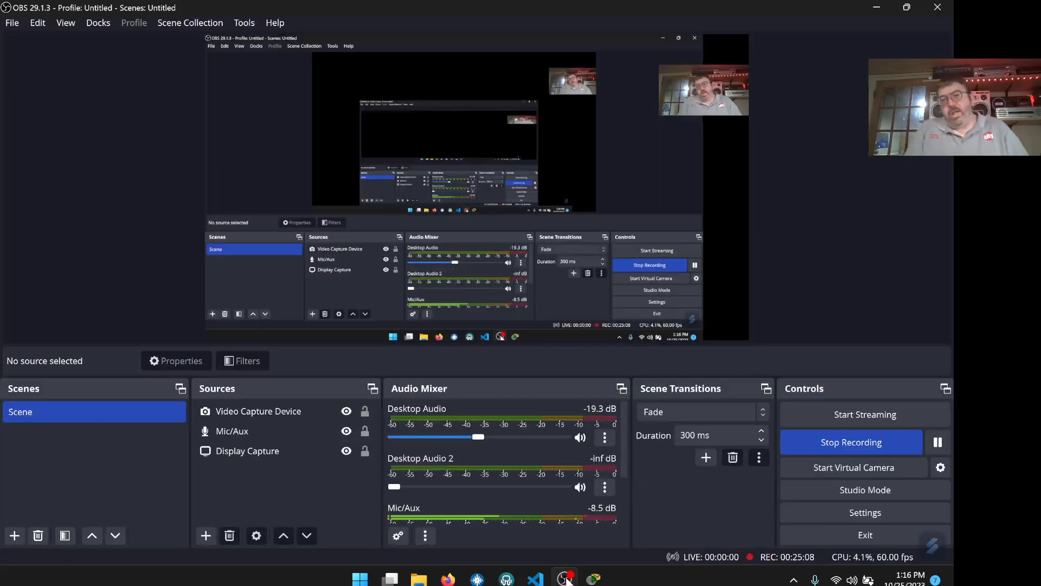